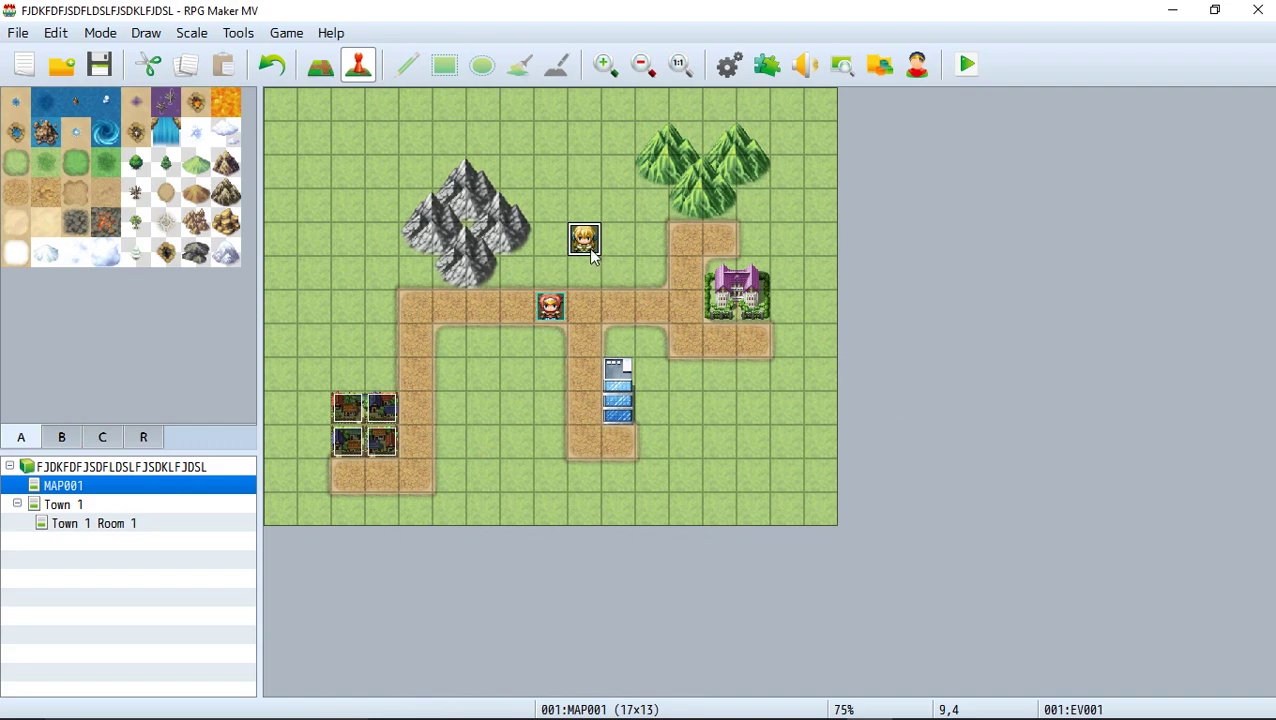
- Open the blonde character's event on the map and look through the walking image sets available for it
{"action": "double_click", "coordinate": [584, 240]}
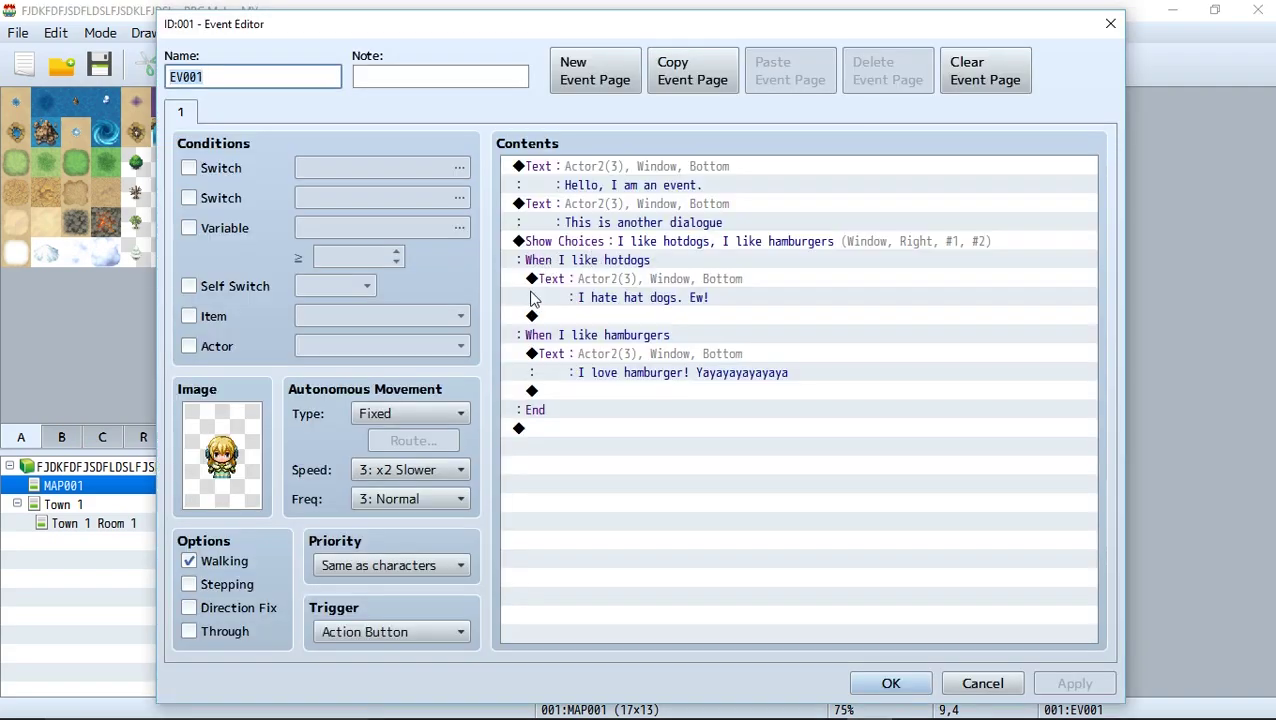
{"action": "double_click", "coordinate": [220, 465]}
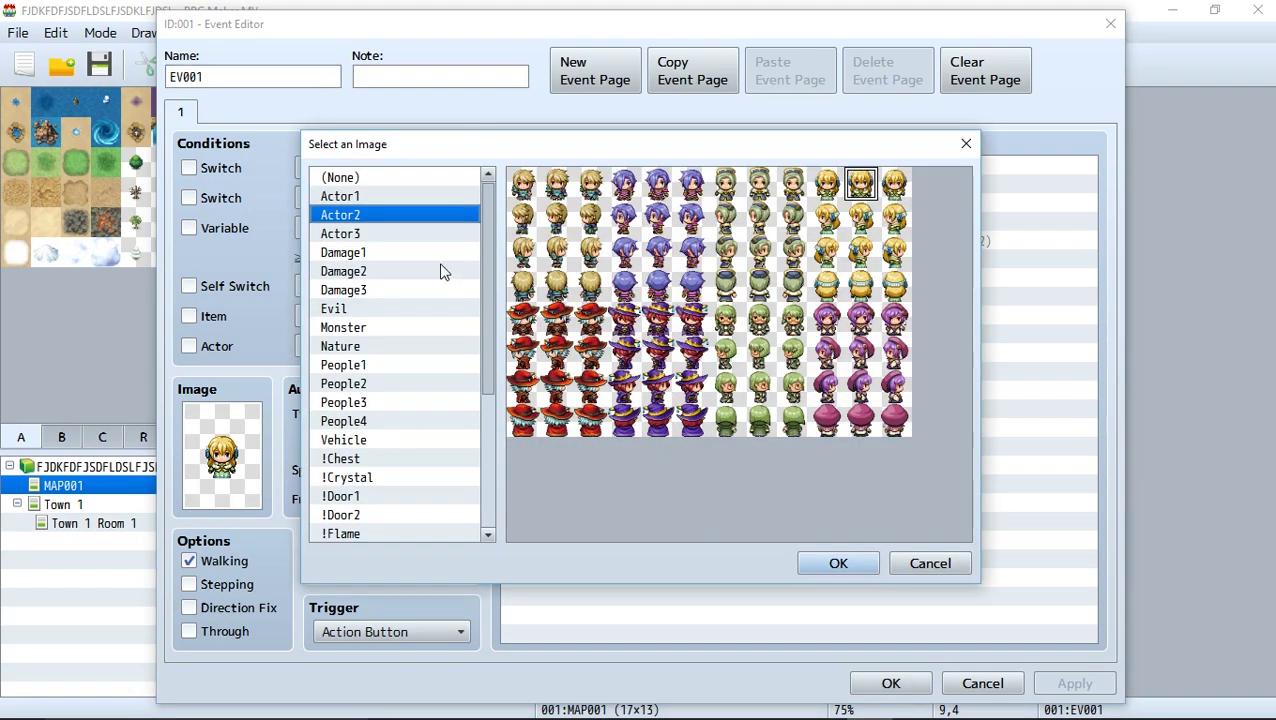
{"action": "left_click", "coordinate": [425, 347]}
{"action": "left_click", "coordinate": [422, 365]}
{"action": "left_click", "coordinate": [420, 384]}
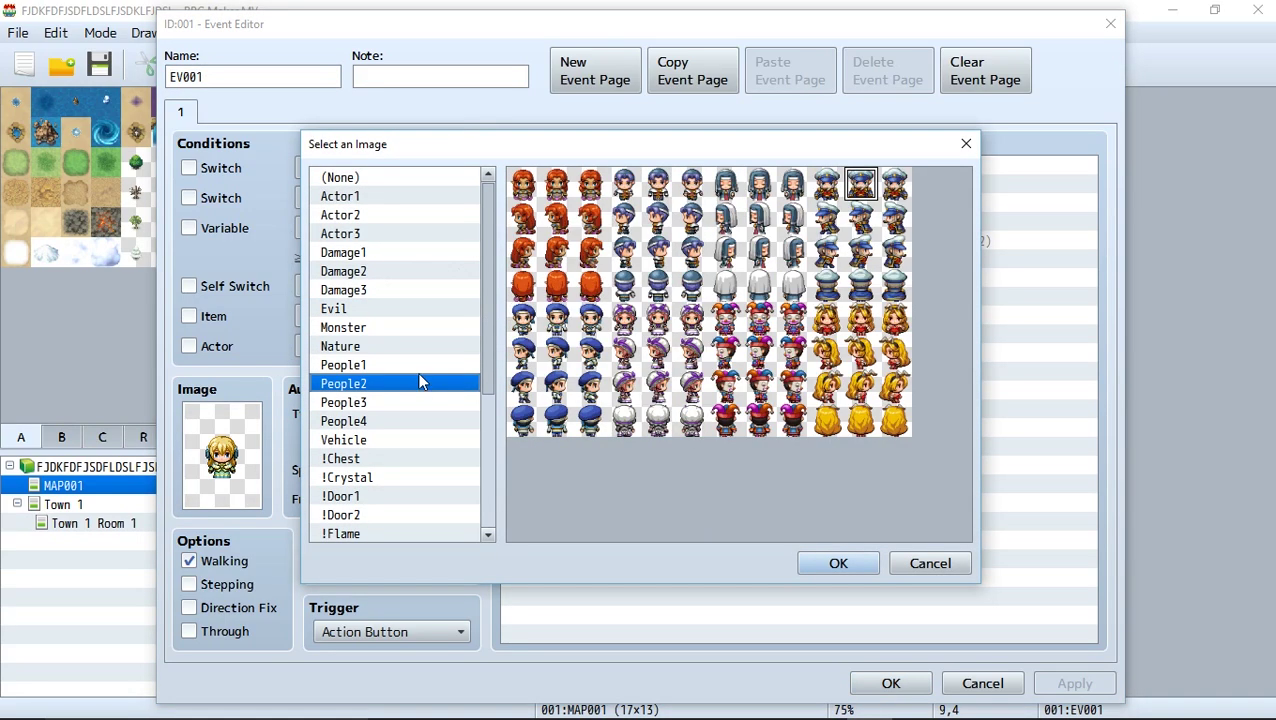
{"action": "left_click", "coordinate": [932, 565]}
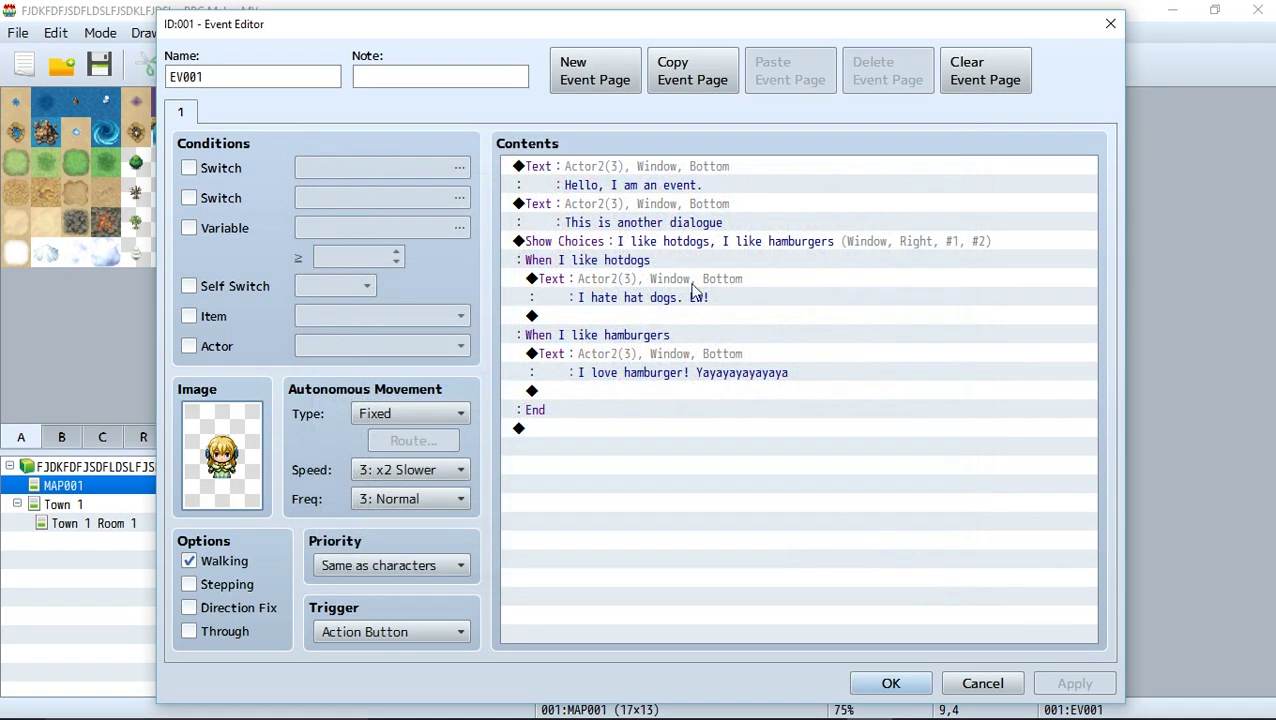
- Open the event's first text message, look through the available face image sets, and leave the event without changes
{"action": "left_click", "coordinate": [640, 168]}
{"action": "double_click", "coordinate": [640, 168]}
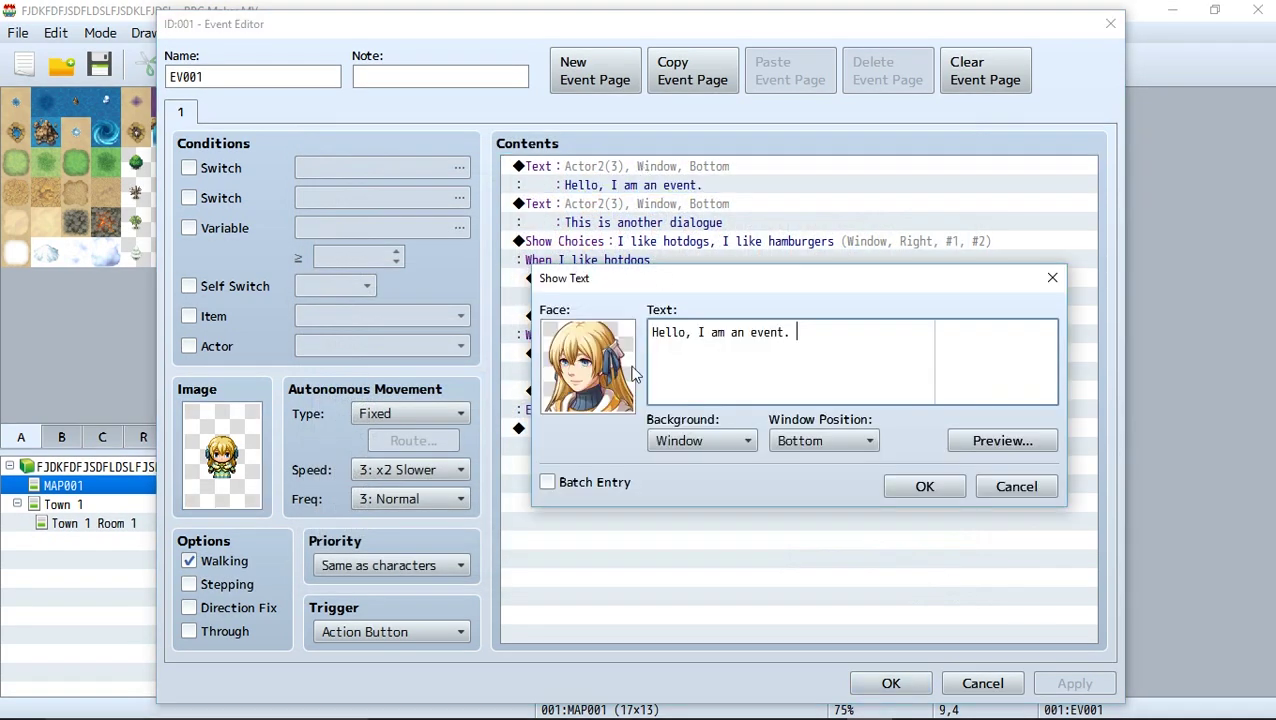
{"action": "double_click", "coordinate": [587, 396]}
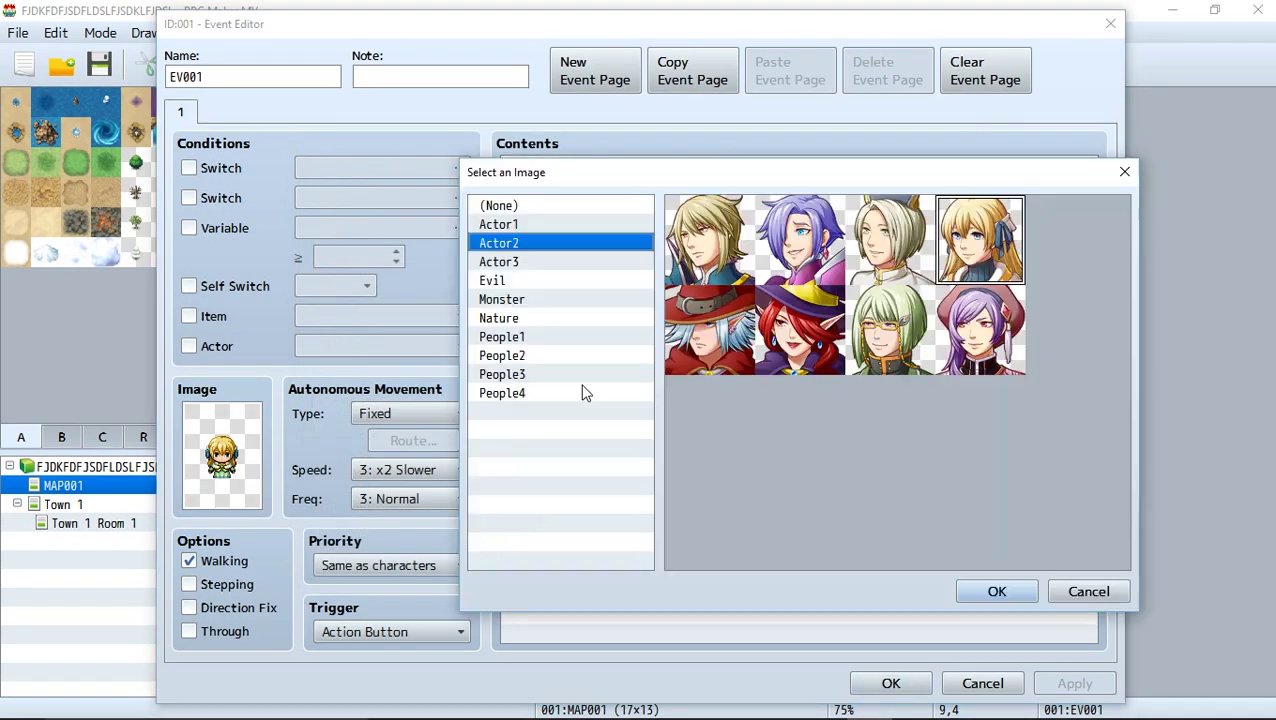
{"action": "left_click", "coordinate": [582, 318]}
{"action": "left_click", "coordinate": [560, 356]}
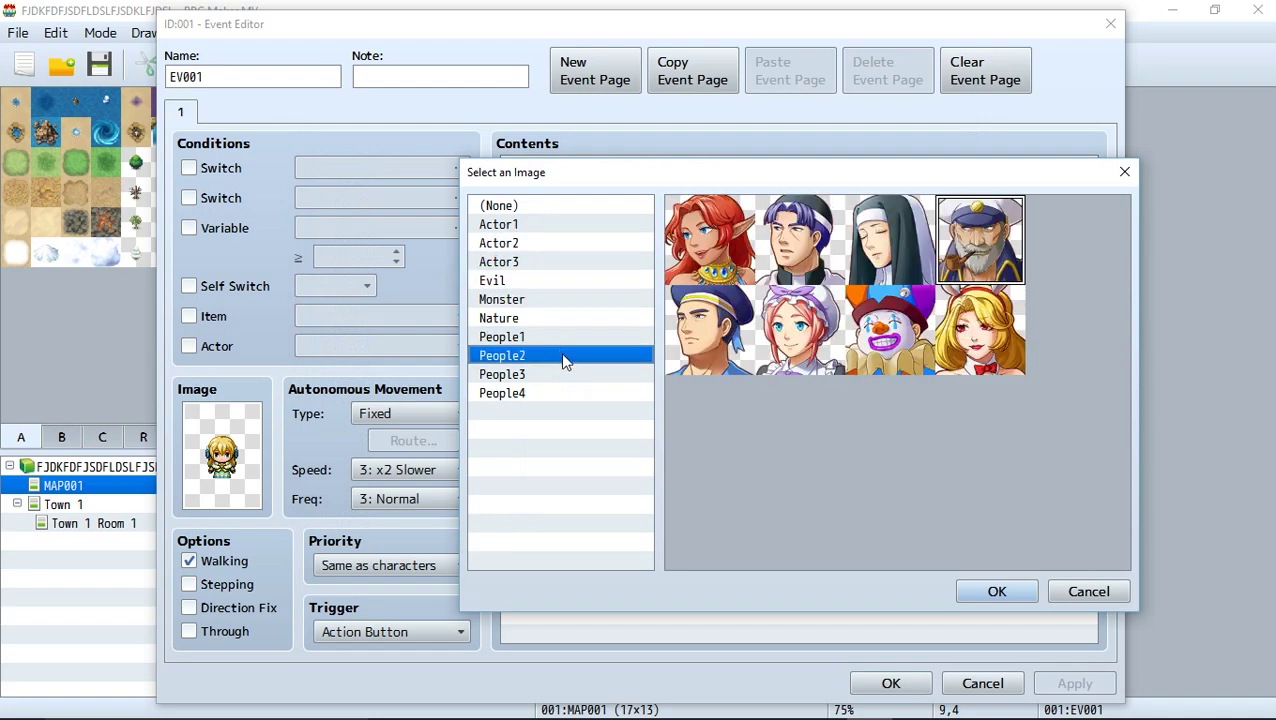
{"action": "left_click", "coordinate": [566, 375]}
{"action": "left_click", "coordinate": [569, 395]}
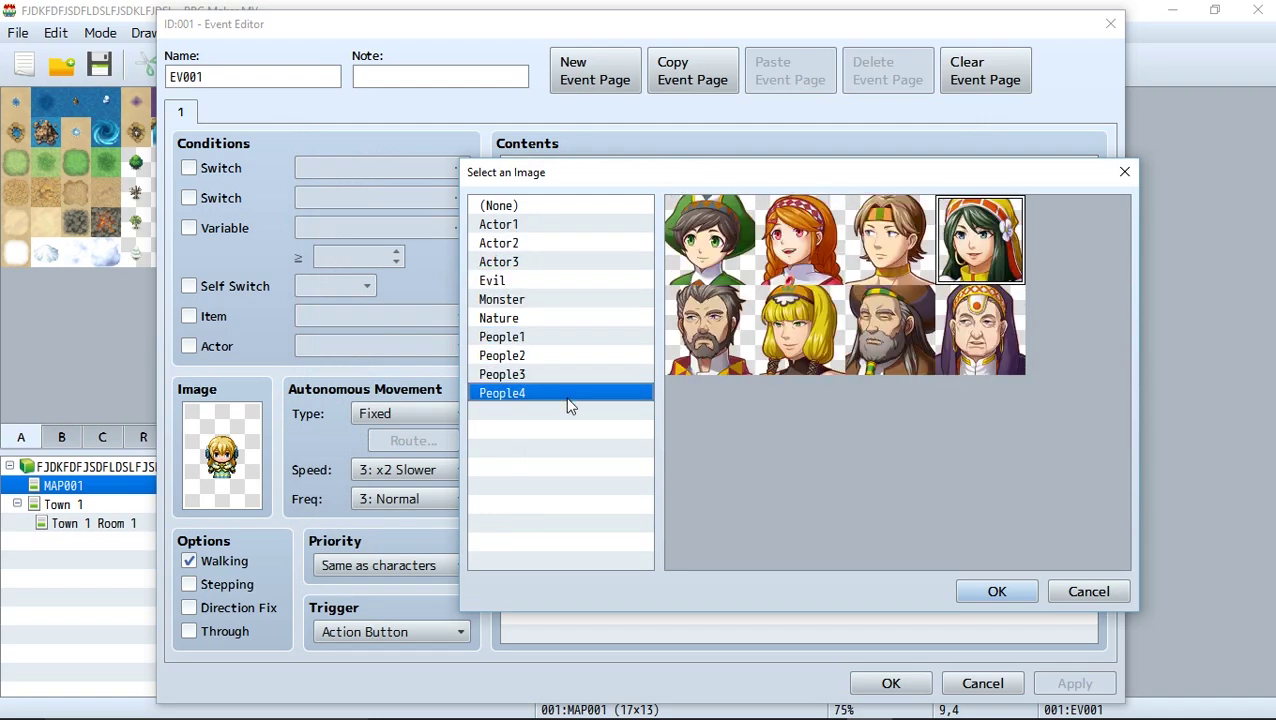
{"action": "left_click", "coordinate": [568, 372]}
{"action": "left_click", "coordinate": [566, 337]}
{"action": "left_click", "coordinate": [1088, 591]}
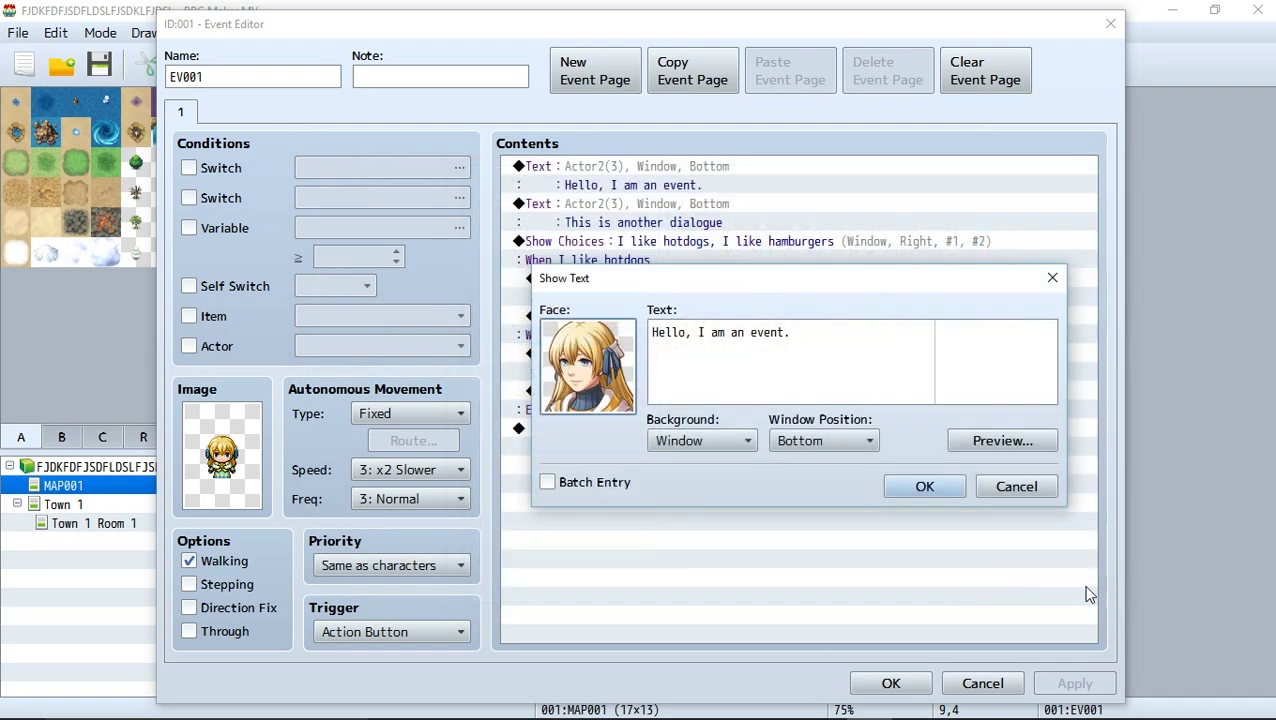
{"action": "left_click", "coordinate": [985, 487]}
{"action": "left_click", "coordinate": [921, 683]}
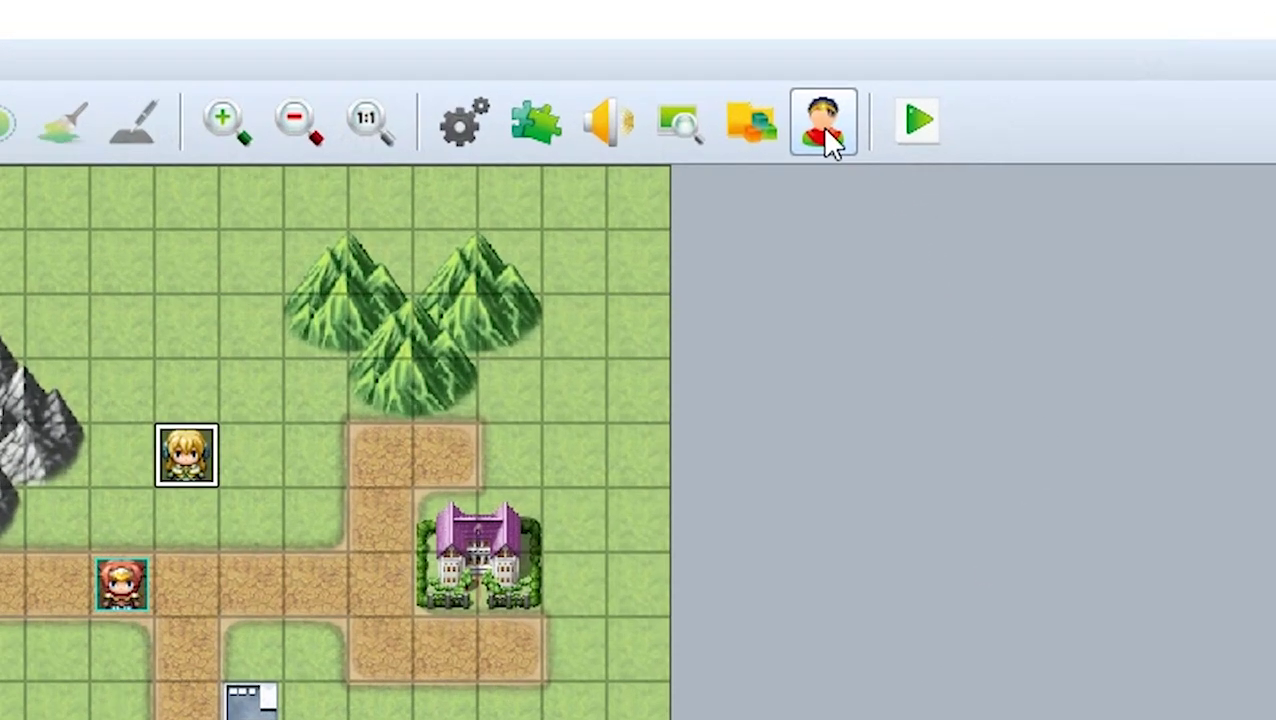
- Open the Character Generator and look through the male mouth, nose and beard variations
{"action": "left_click", "coordinate": [917, 65]}
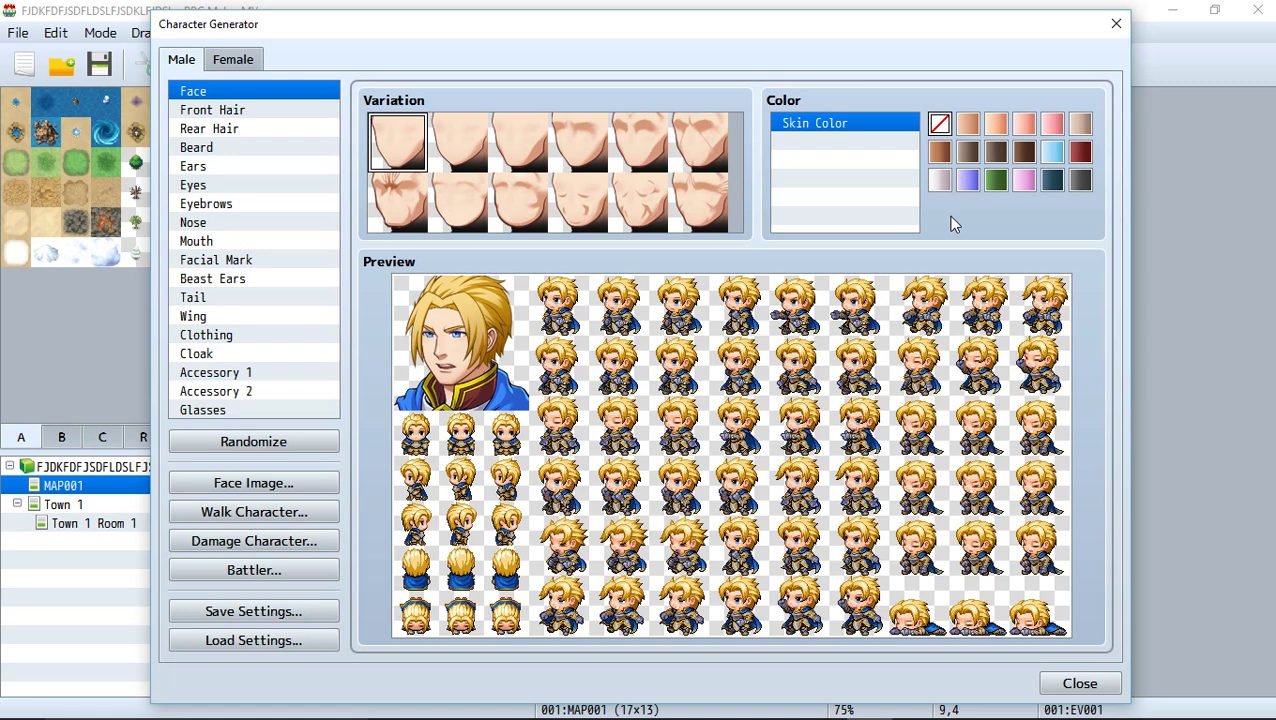
{"action": "left_click", "coordinate": [222, 243]}
{"action": "left_click", "coordinate": [239, 222]}
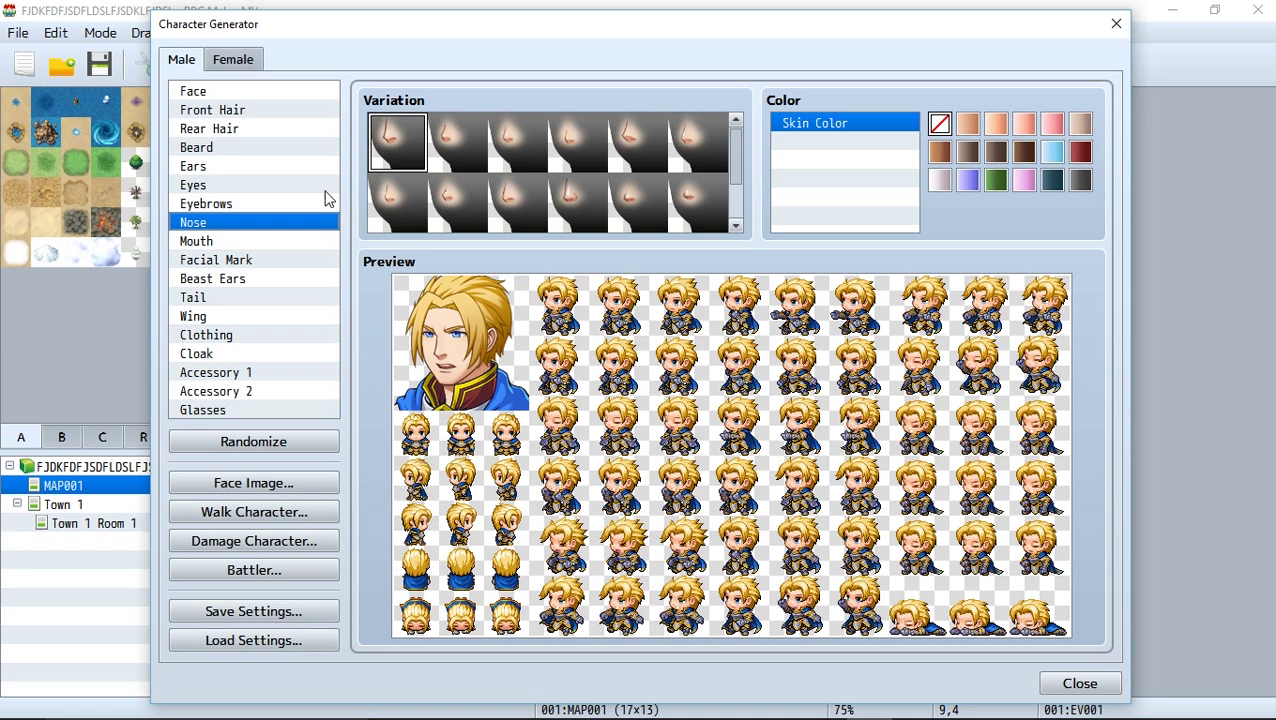
{"action": "left_click", "coordinate": [250, 149]}
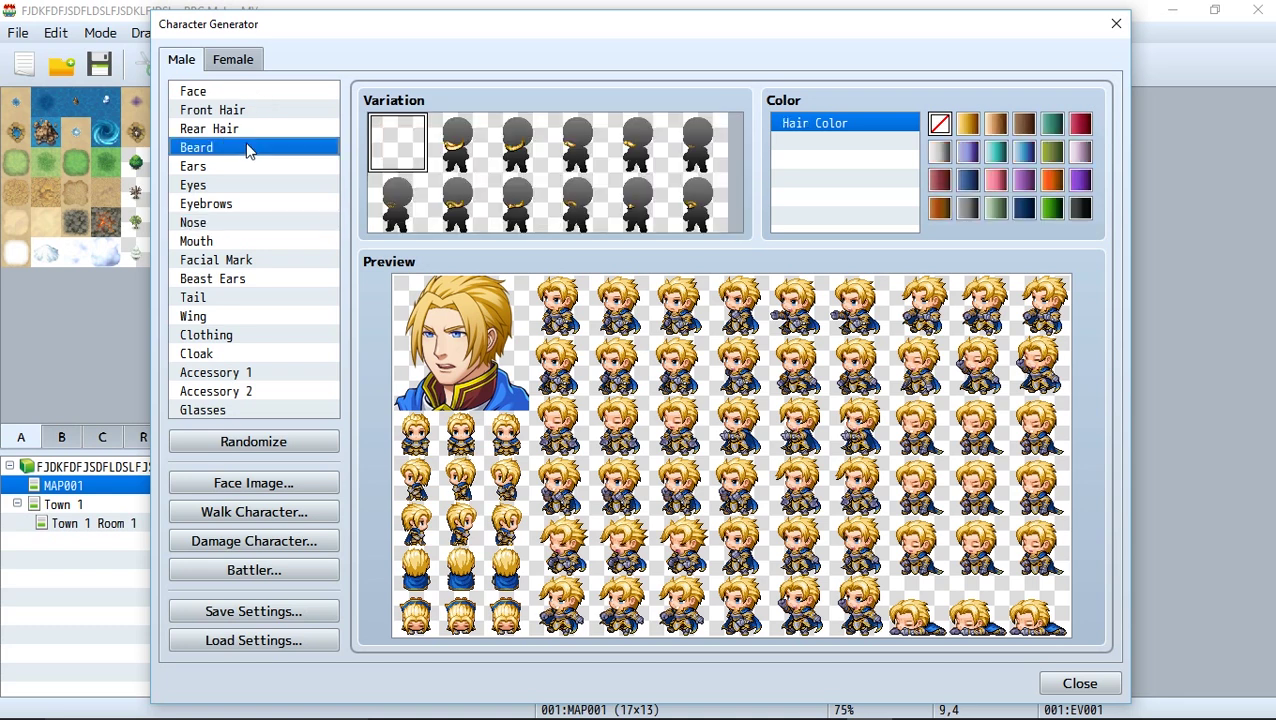
- Give the male character the last front hair variation in the second row and brown hair color
{"action": "left_click", "coordinate": [252, 111]}
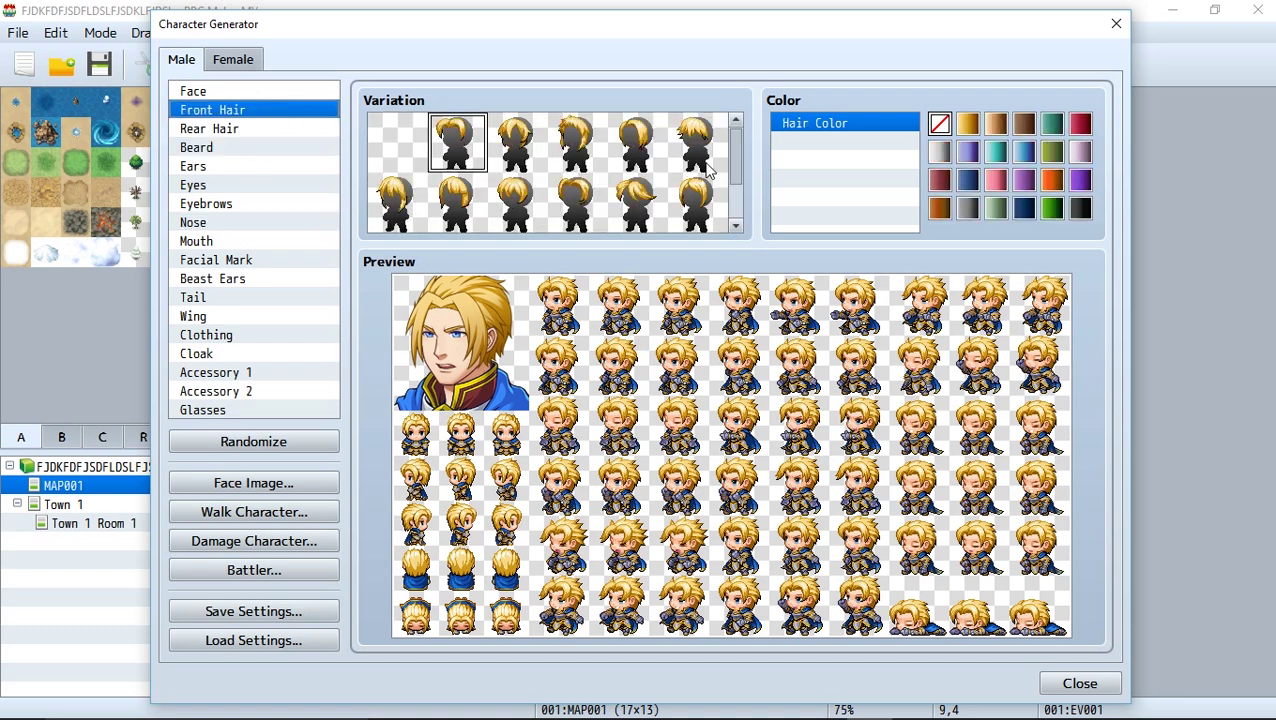
{"action": "left_click", "coordinate": [686, 202]}
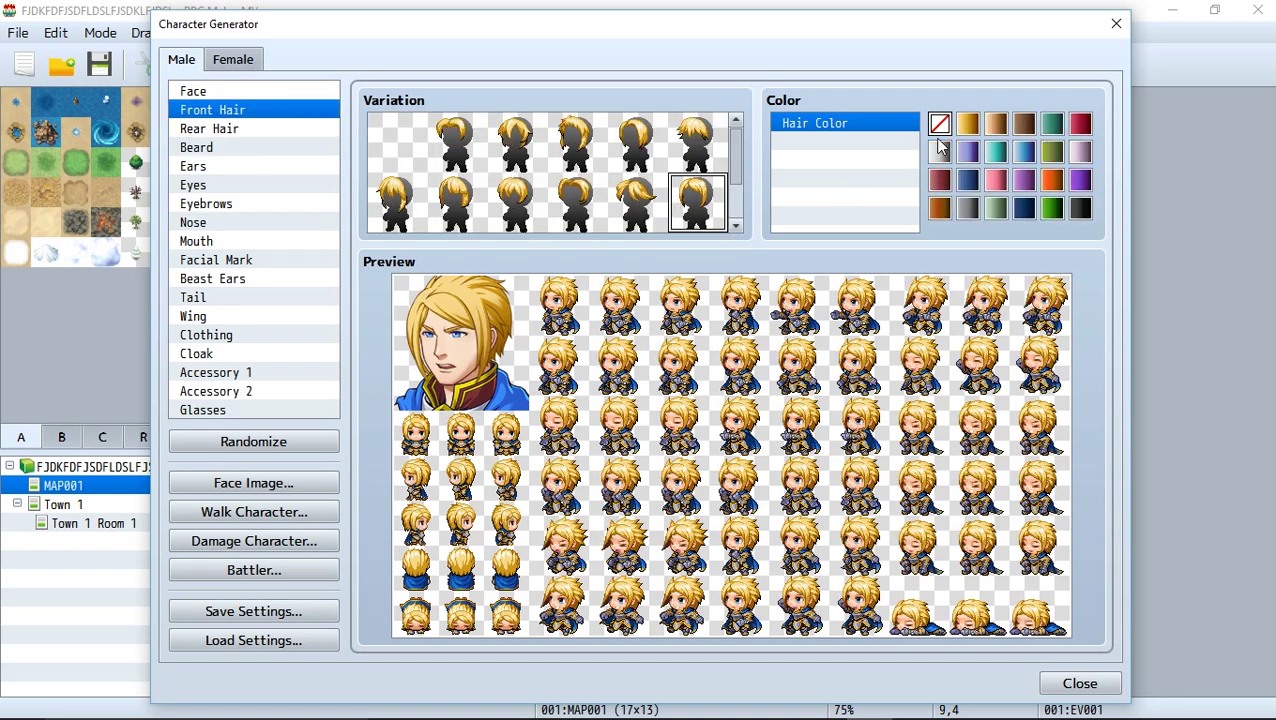
{"action": "left_click", "coordinate": [1022, 124]}
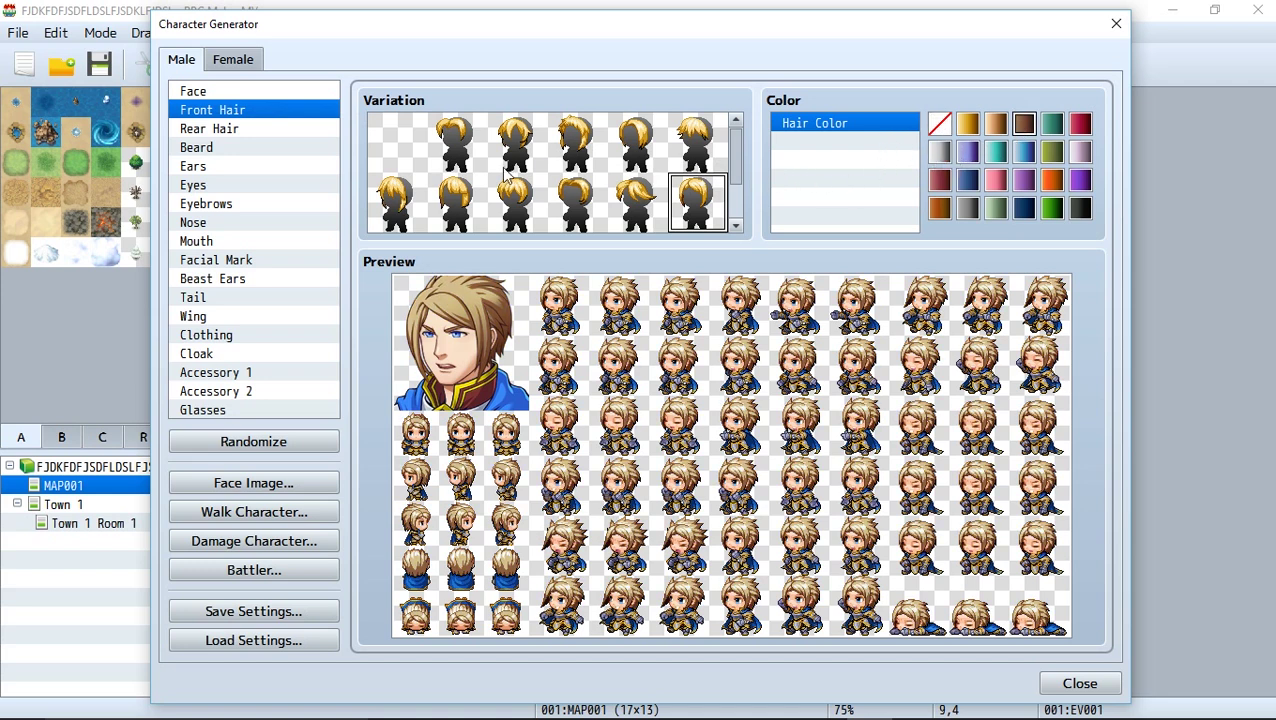
- Set the sub color of the male rear hair to purple and bring up the eyebrow variations
{"action": "left_click", "coordinate": [243, 130]}
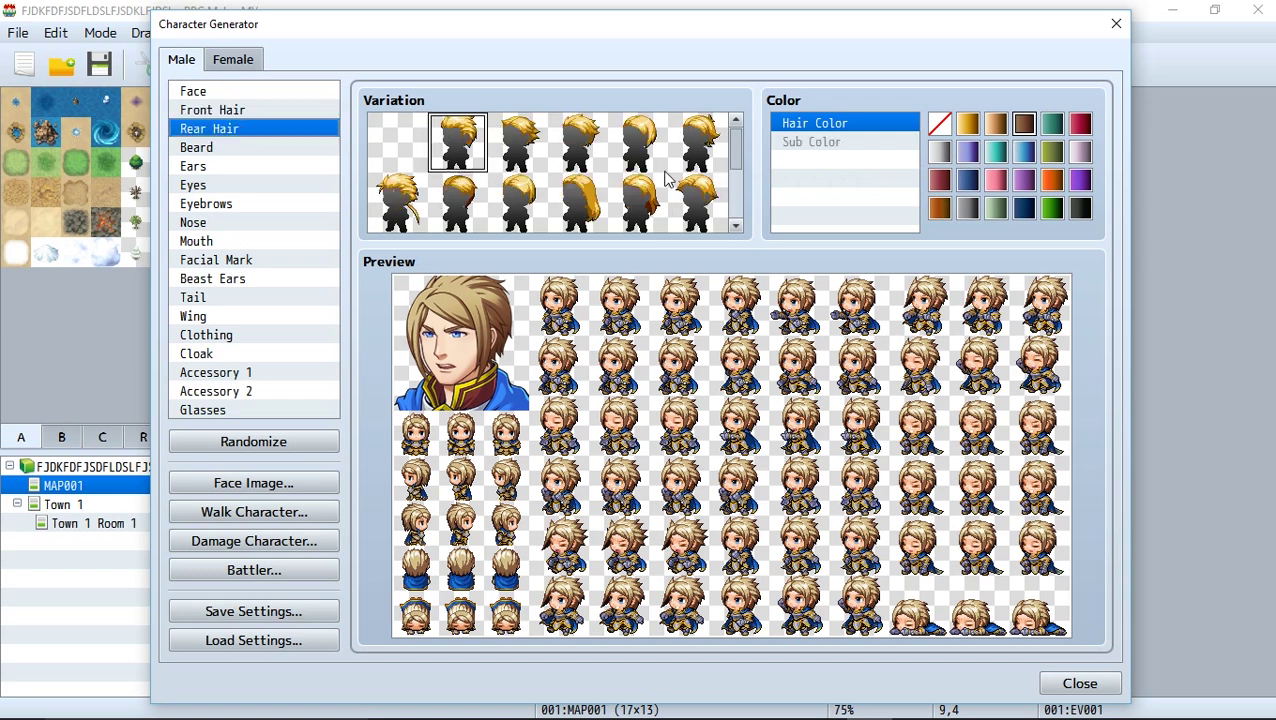
{"action": "left_click", "coordinate": [826, 145]}
{"action": "left_click", "coordinate": [1024, 180]}
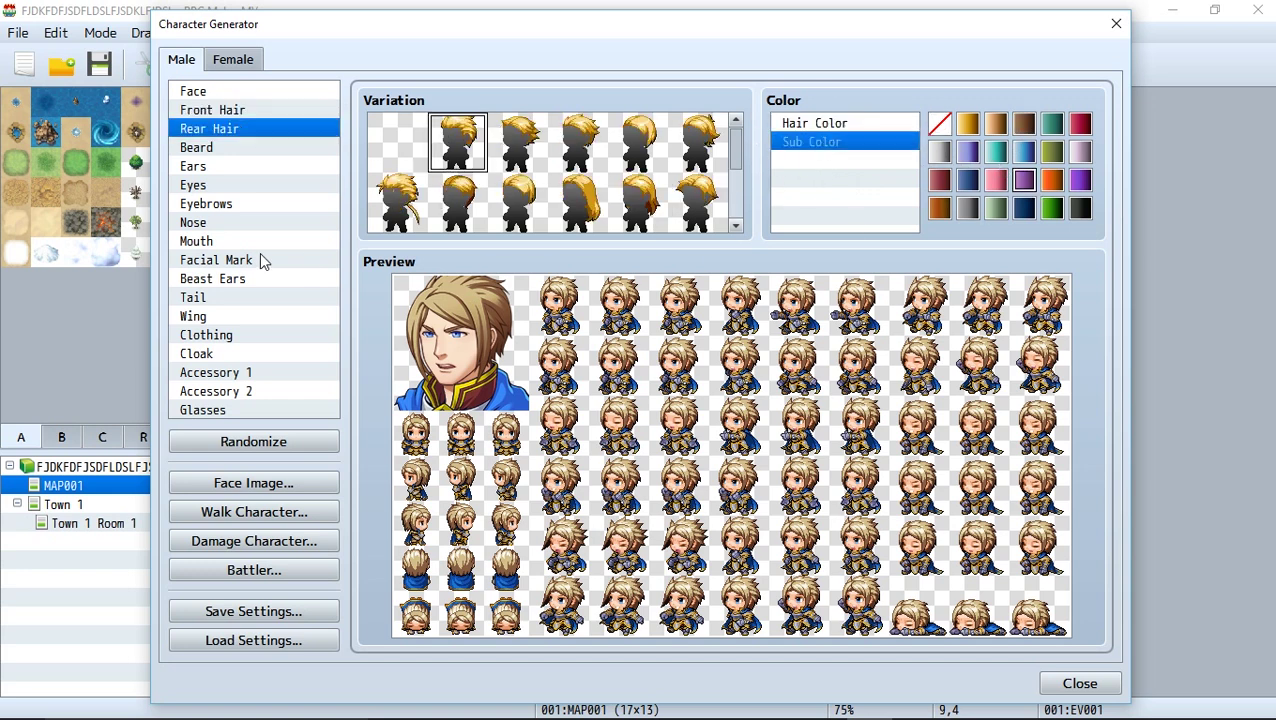
{"action": "left_click", "coordinate": [224, 205]}
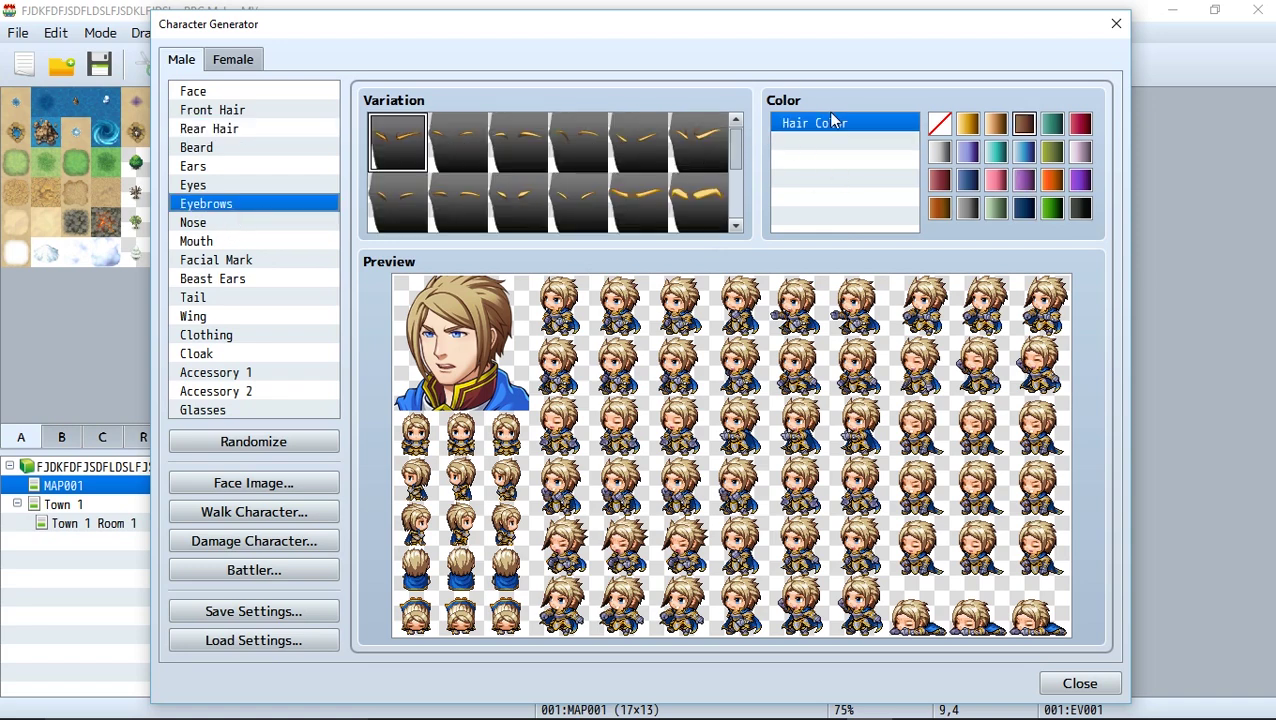
- Switch to the female character and give it short blonde hair and a pink earring
{"action": "left_click", "coordinate": [240, 62]}
{"action": "left_click", "coordinate": [270, 222]}
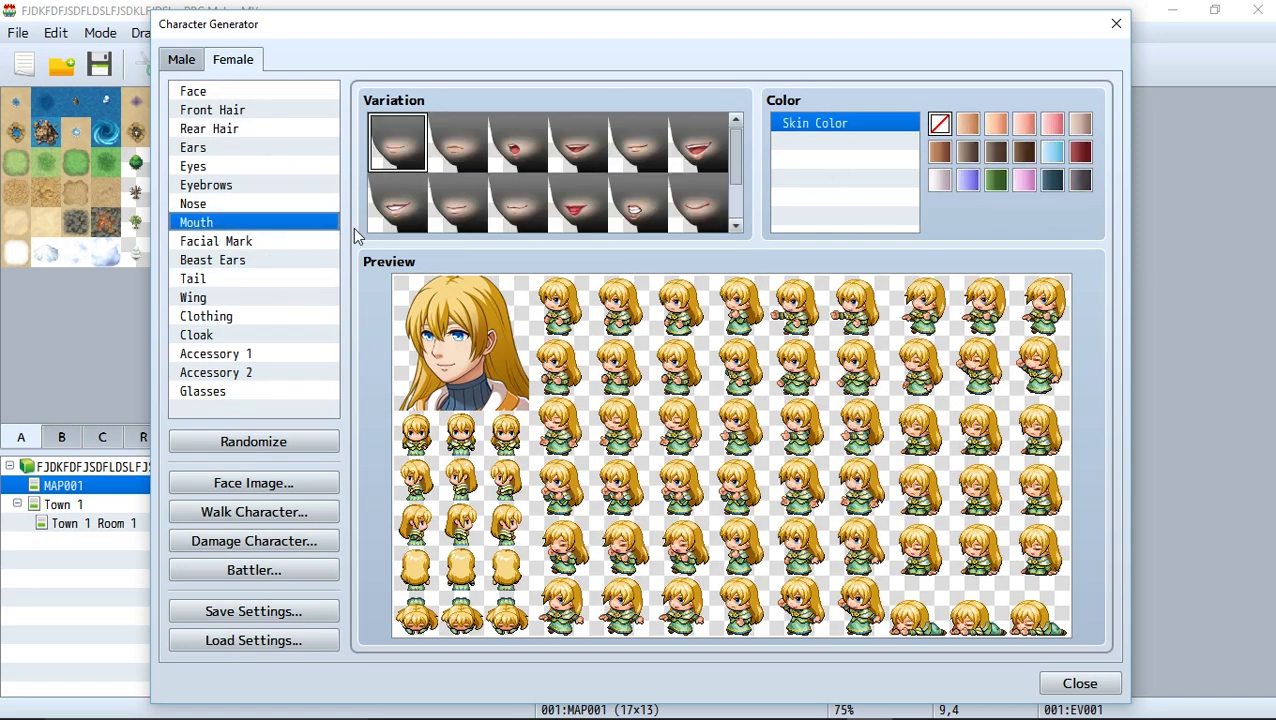
{"action": "left_click", "coordinate": [250, 128]}
{"action": "left_click", "coordinate": [249, 356]}
{"action": "left_click", "coordinate": [637, 142]}
- Give the female character blue-and-white beast ears, a wide open smile and gray-brown skin
{"action": "left_click", "coordinate": [280, 260]}
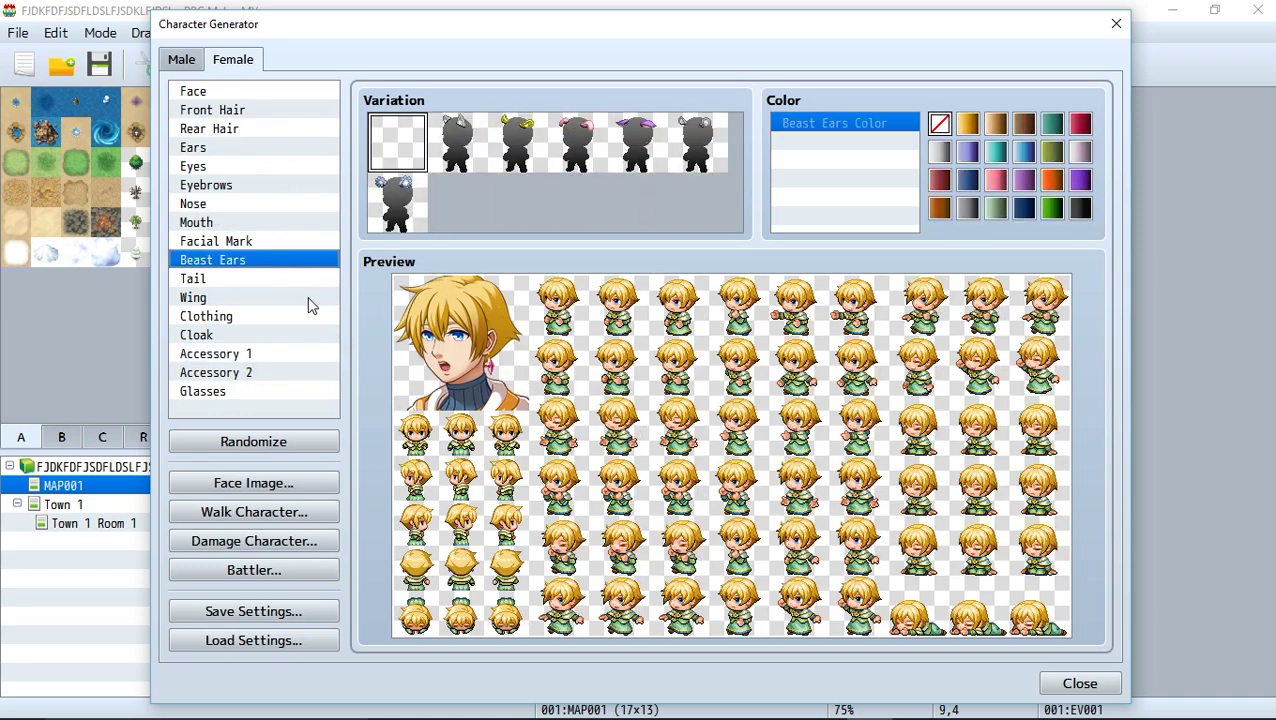
{"action": "left_click", "coordinate": [295, 222]}
{"action": "left_click", "coordinate": [697, 142]}
- Apply the third eyebrow variation and the light tan hair color, and switch to the pointed ears
{"action": "left_click", "coordinate": [224, 185]}
{"action": "left_click", "coordinate": [518, 142]}
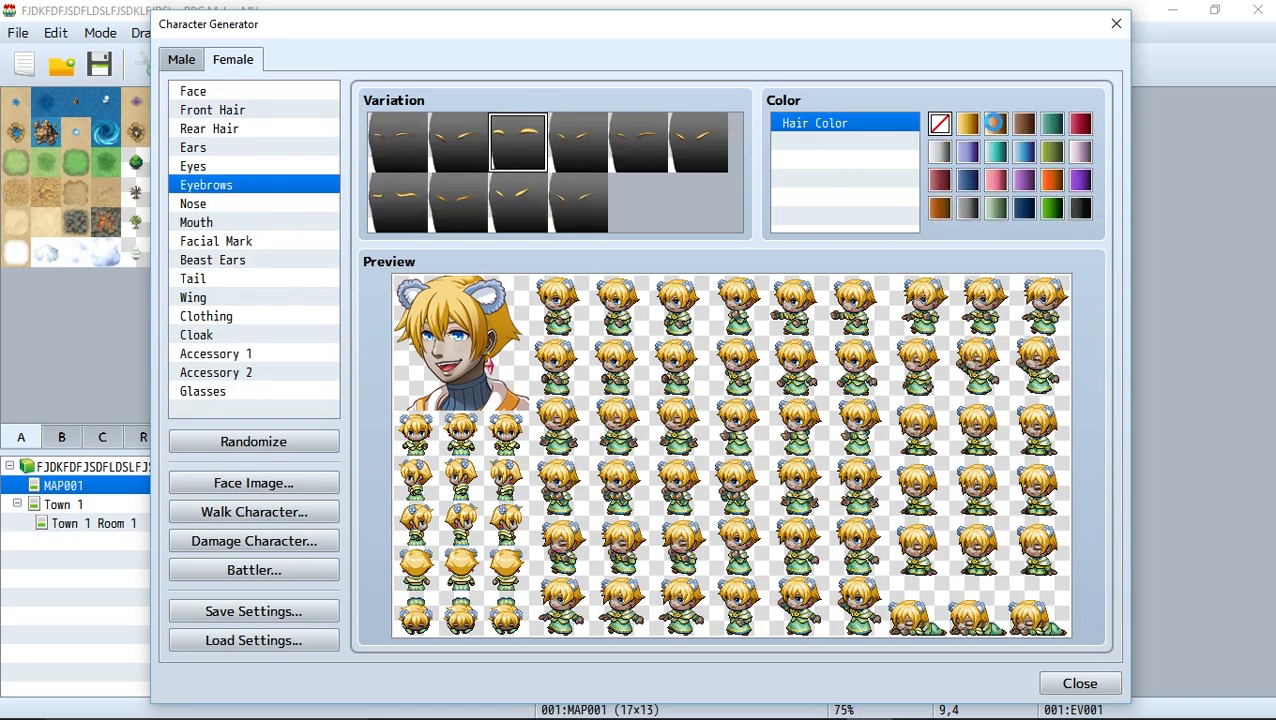
{"action": "left_click", "coordinate": [993, 124]}
{"action": "left_click", "coordinate": [222, 150]}
{"action": "left_click", "coordinate": [460, 150]}
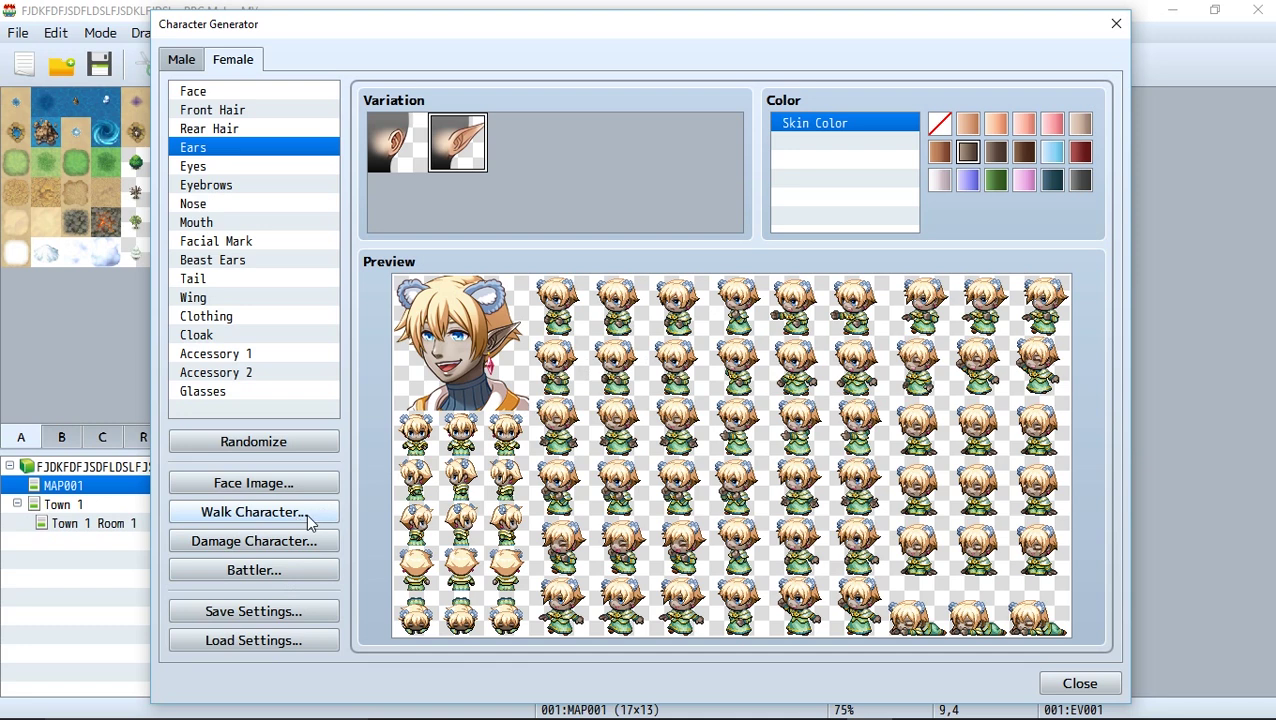
- Export the generated face image to the project's faces folder as myFace
{"action": "left_click", "coordinate": [293, 482]}
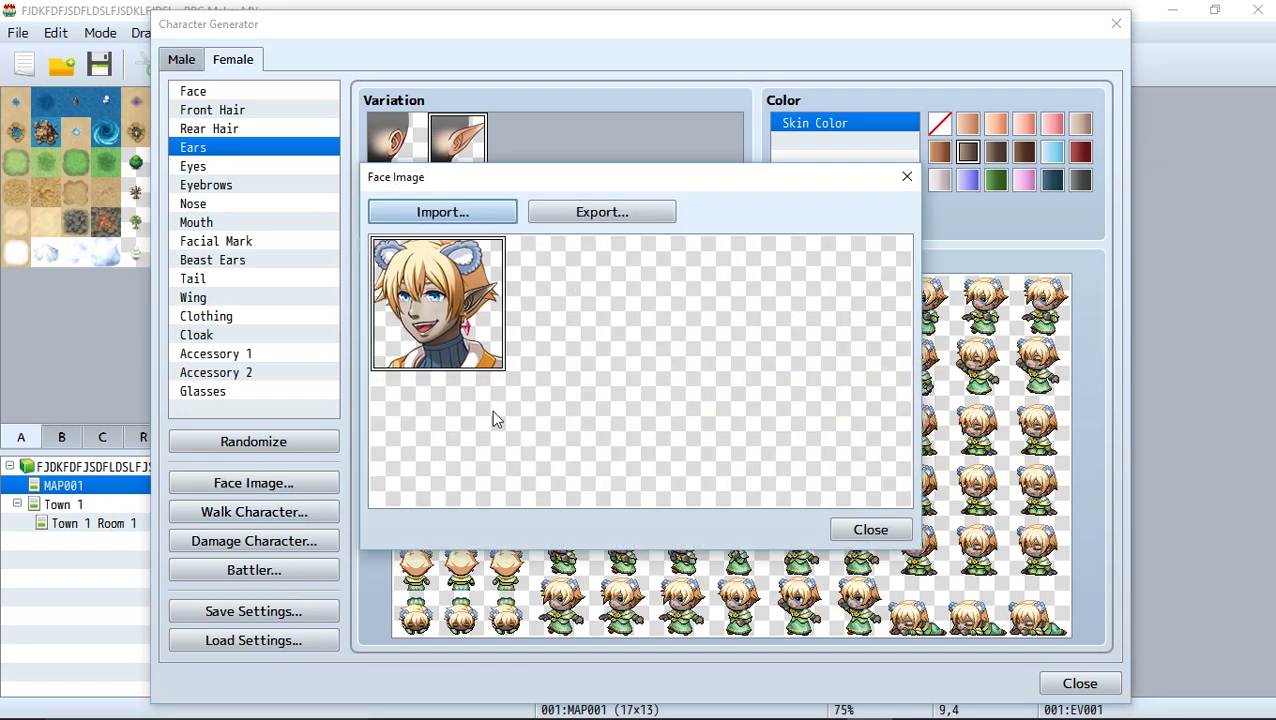
{"action": "left_click", "coordinate": [601, 212]}
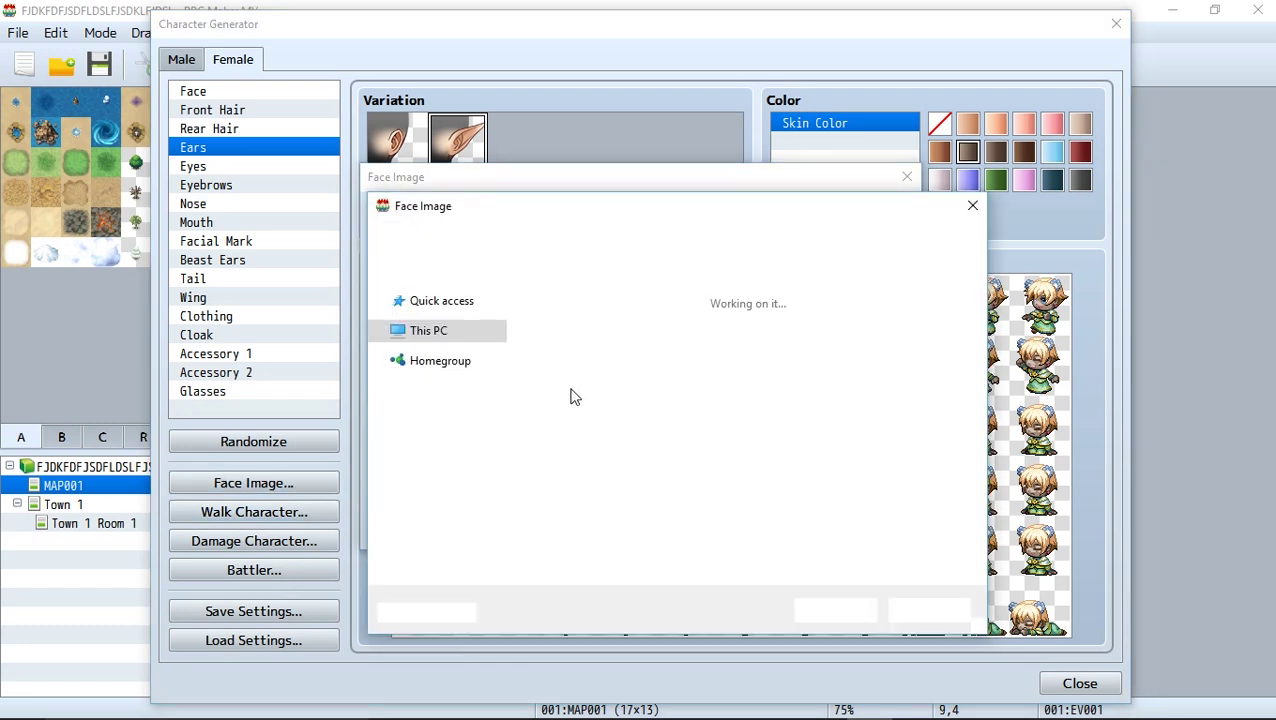
{"action": "type", "text": "myFace"}
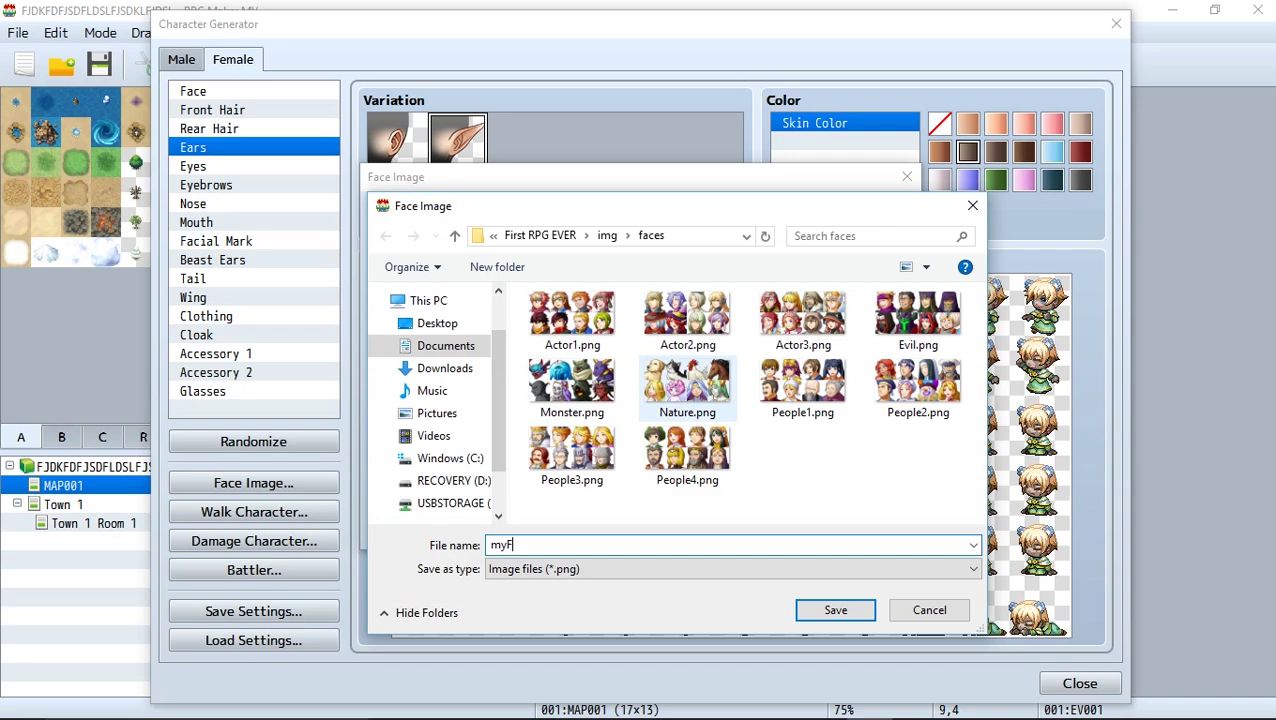
{"action": "left_click", "coordinate": [840, 608]}
{"action": "left_click", "coordinate": [870, 530]}
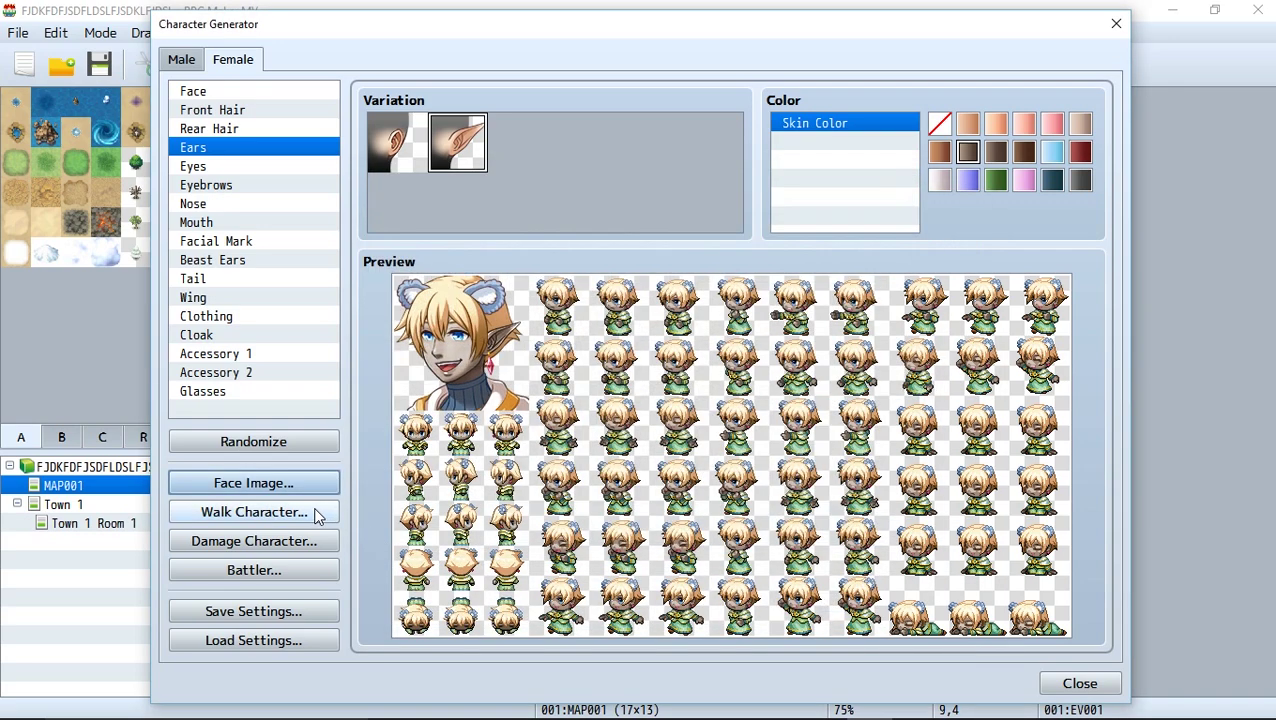
- Export the walk character image to the project's characters folder as myCharacter
{"action": "left_click", "coordinate": [254, 512]}
{"action": "left_click", "coordinate": [615, 172]}
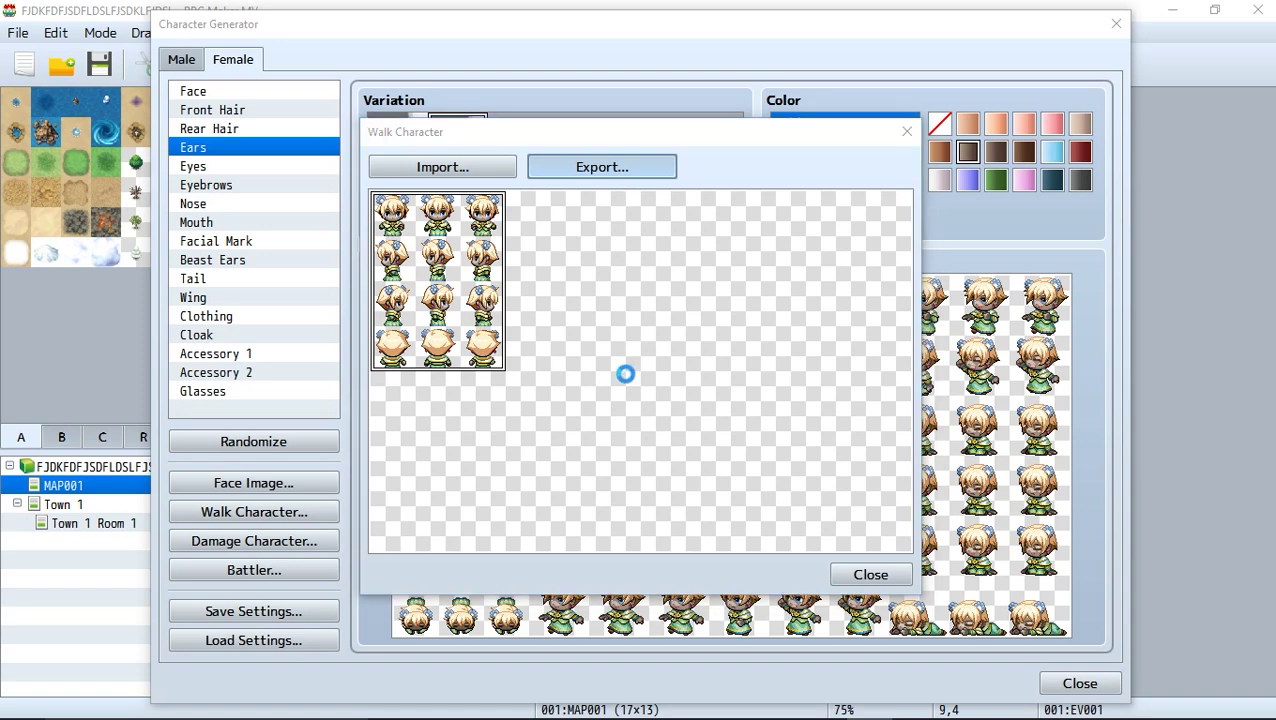
{"action": "type", "text": "myChara"}
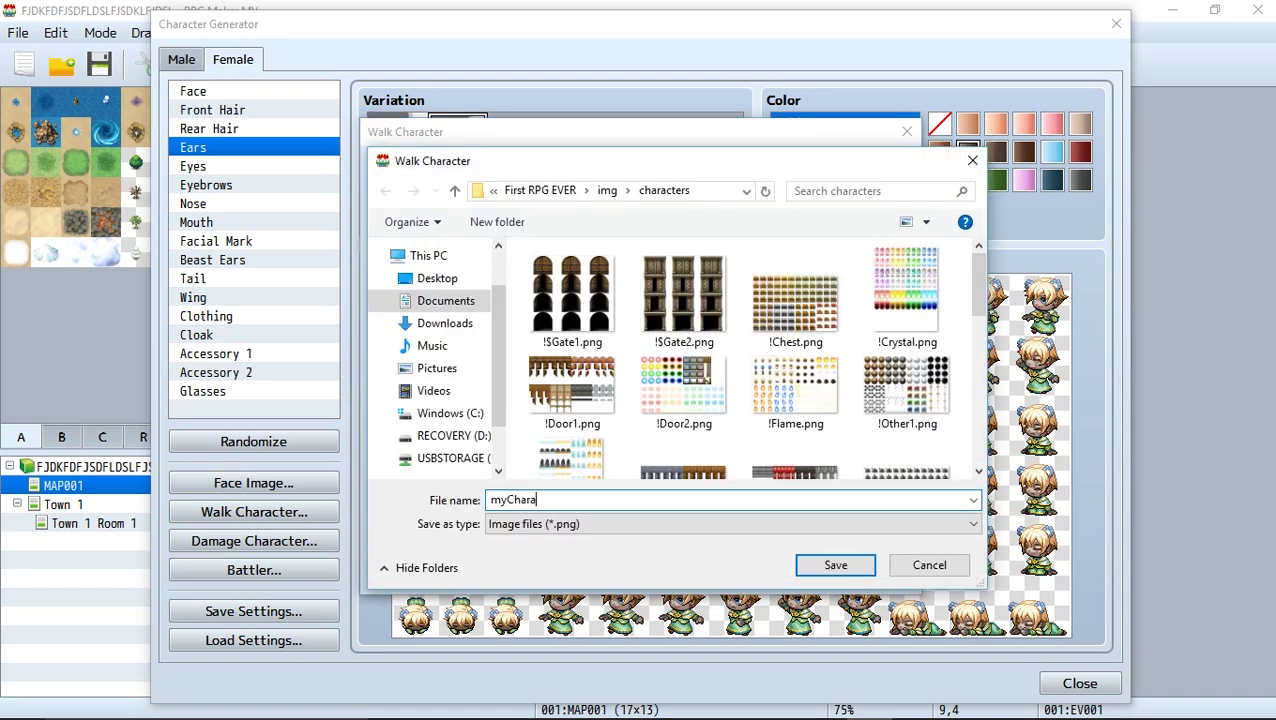
{"action": "type", "text": "cter"}
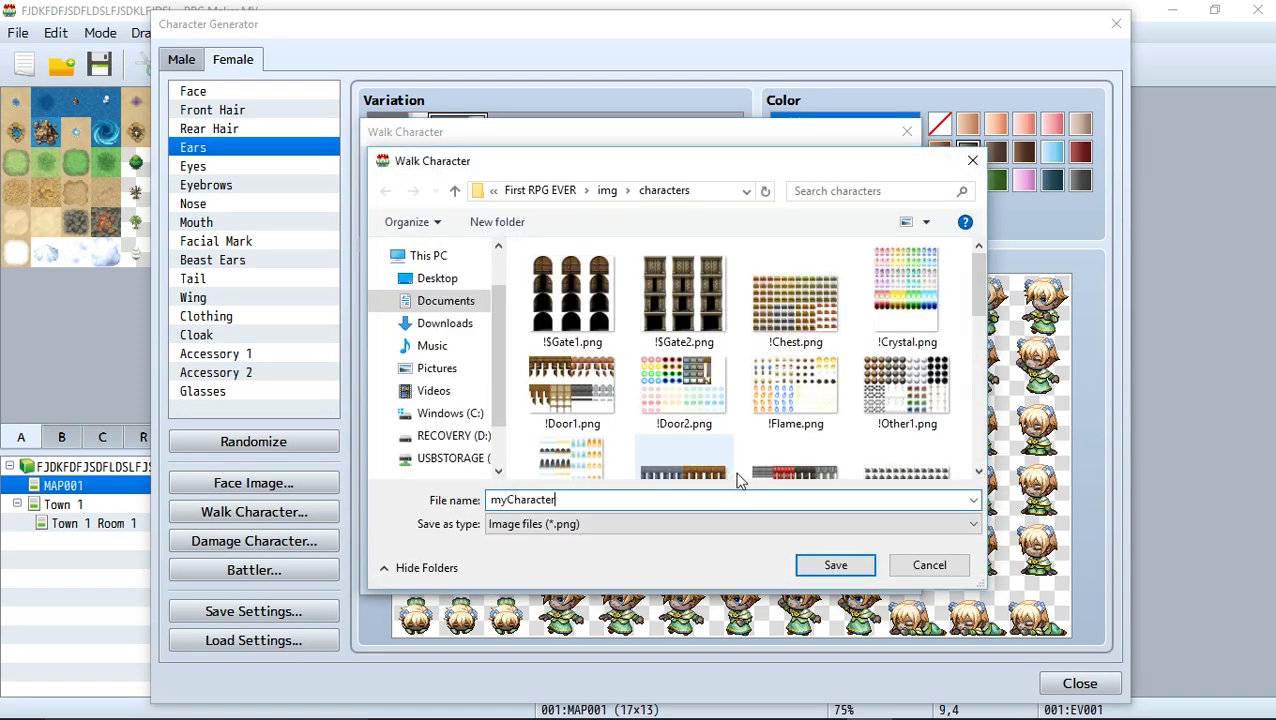
{"action": "left_click", "coordinate": [858, 568]}
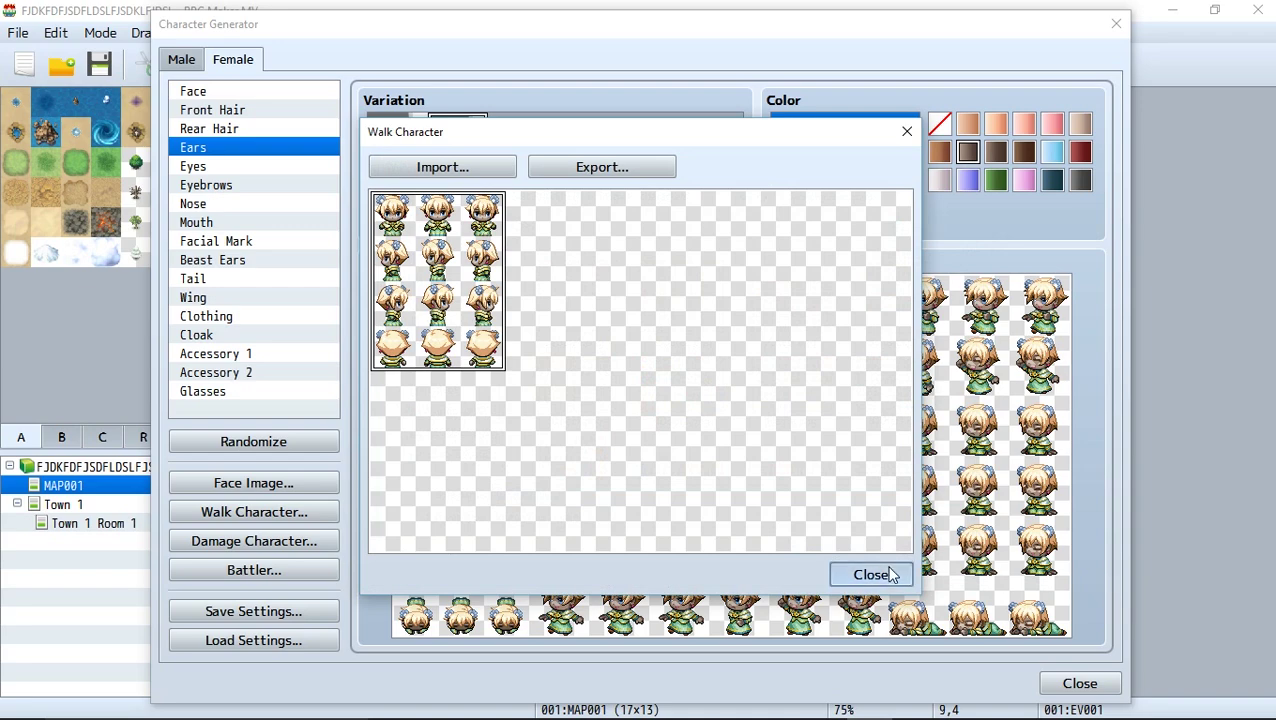
{"action": "left_click", "coordinate": [884, 573]}
- Export the battler image to the project's sv_actors folder as myBattler
{"action": "left_click", "coordinate": [283, 570]}
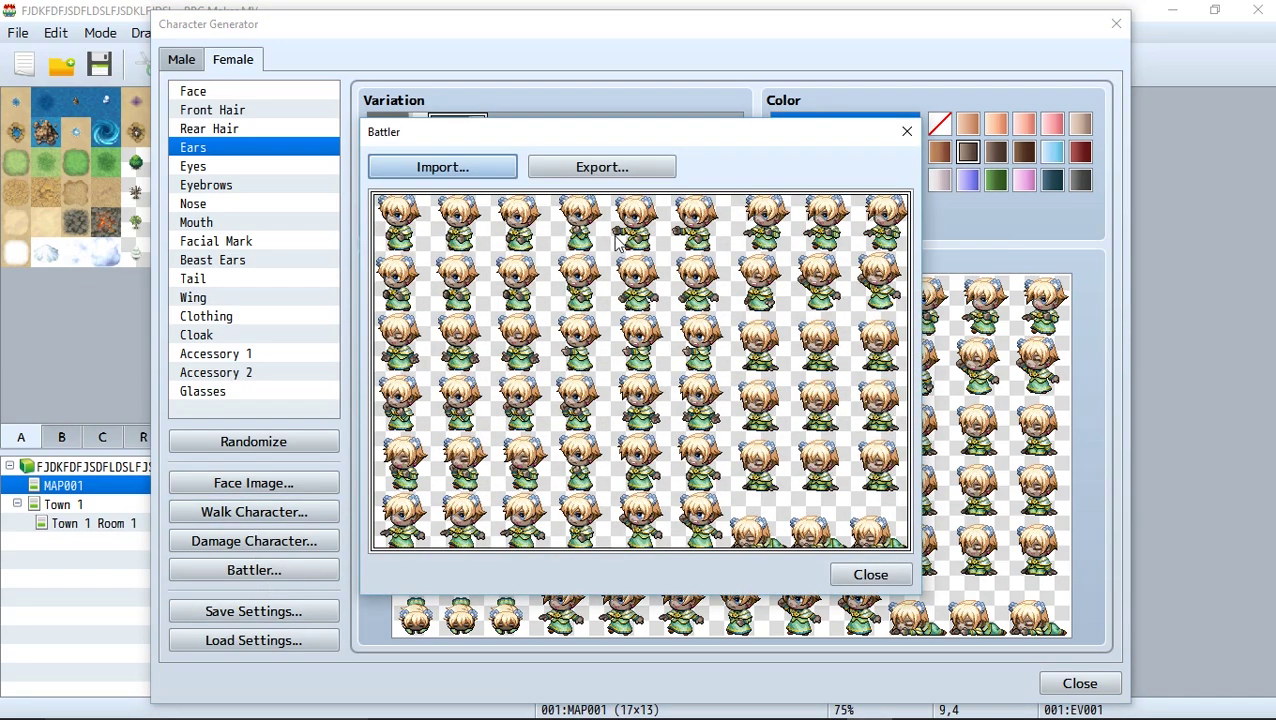
{"action": "left_click", "coordinate": [617, 166]}
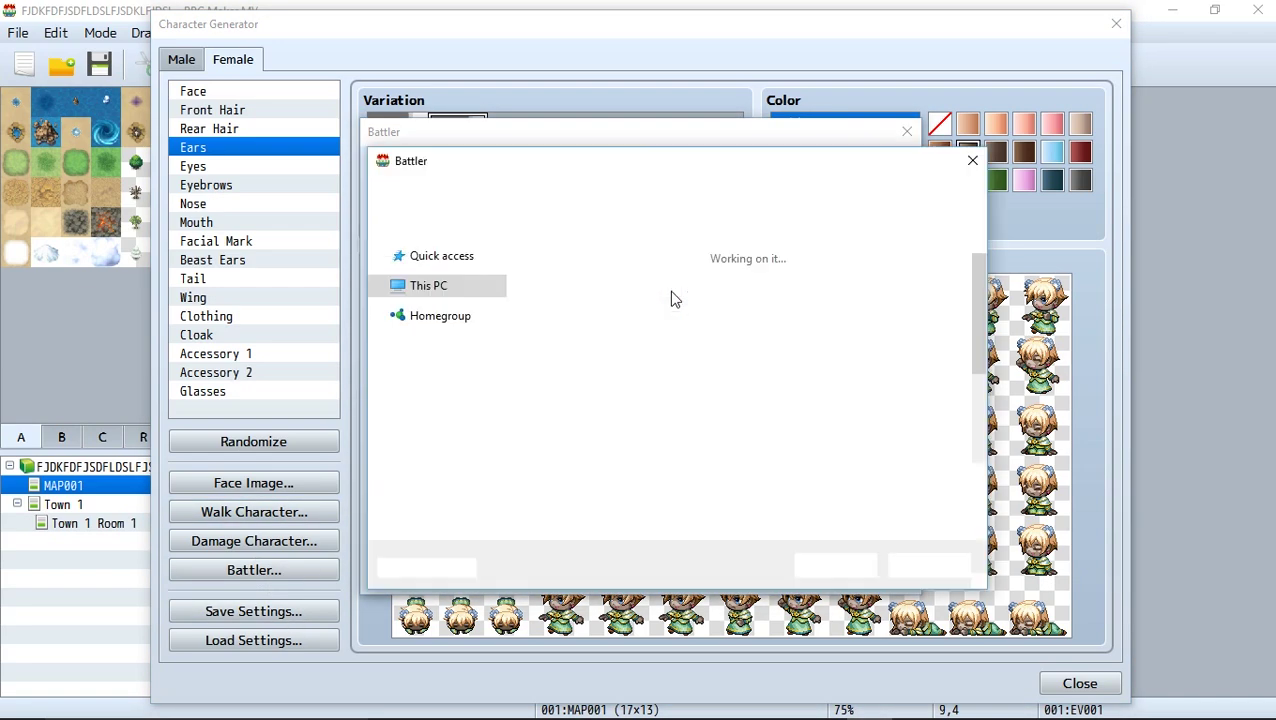
{"action": "type", "text": "myBattler"}
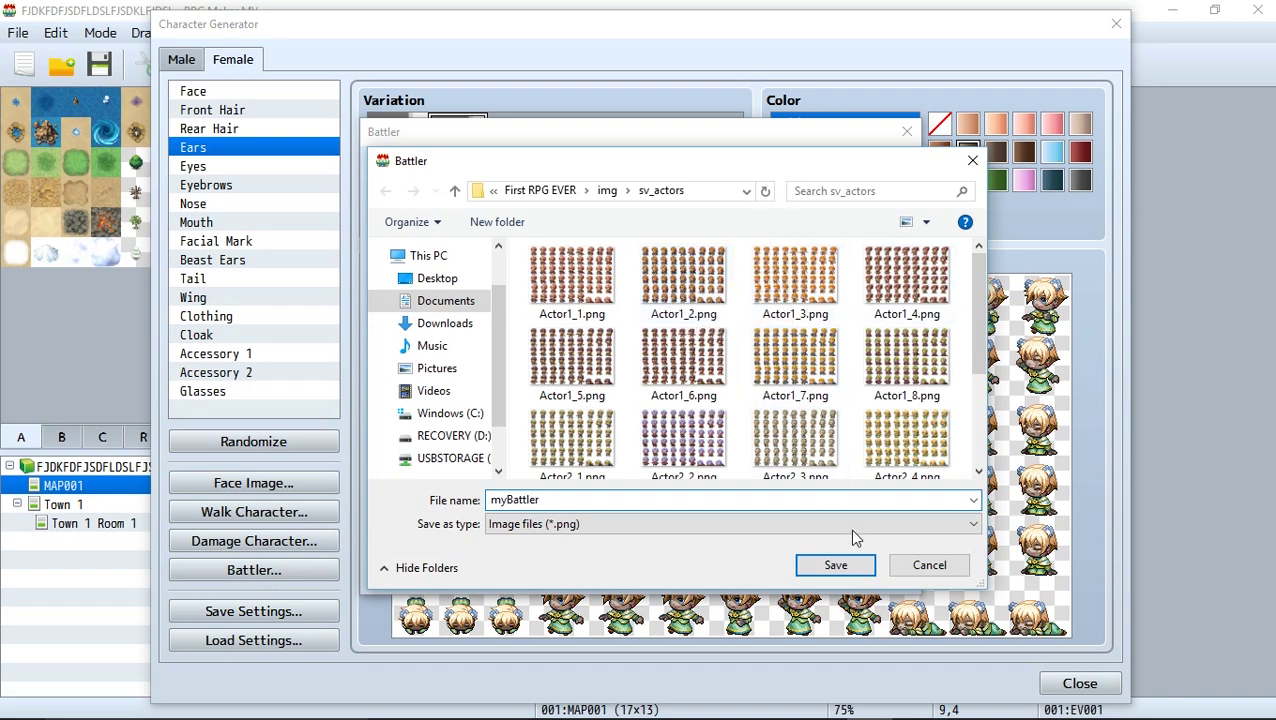
{"action": "left_click", "coordinate": [835, 566]}
{"action": "left_click", "coordinate": [866, 573]}
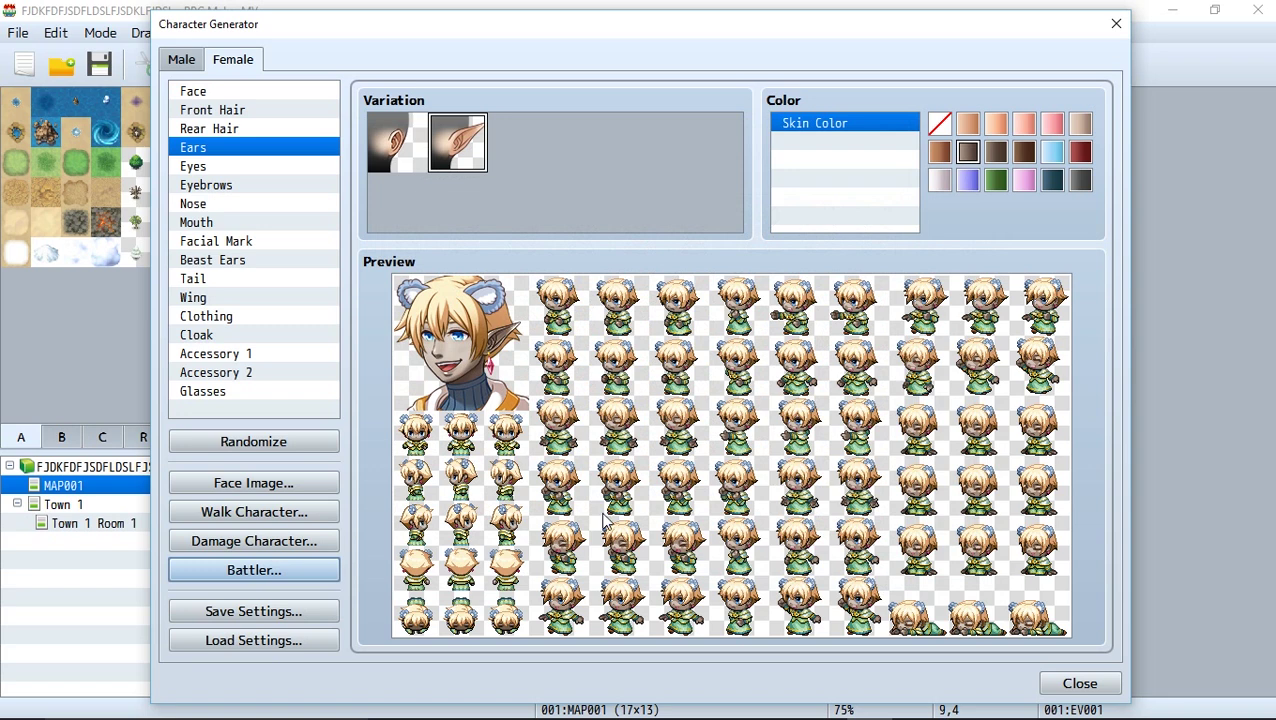
- Place the face in the third slot of the face image sheet and examine the existing sheets in the faces export folder
{"action": "left_click", "coordinate": [254, 483]}
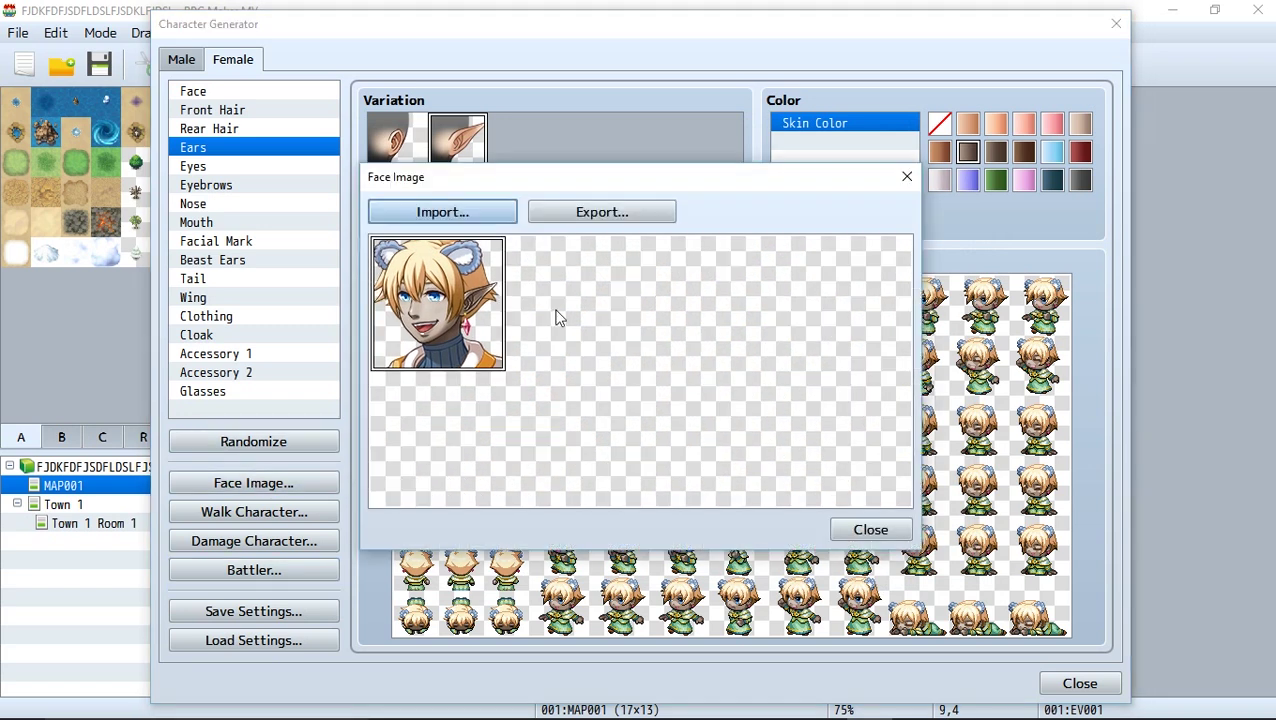
{"action": "left_click_drag", "start_coordinate": [621, 328], "coordinate": [741, 339]}
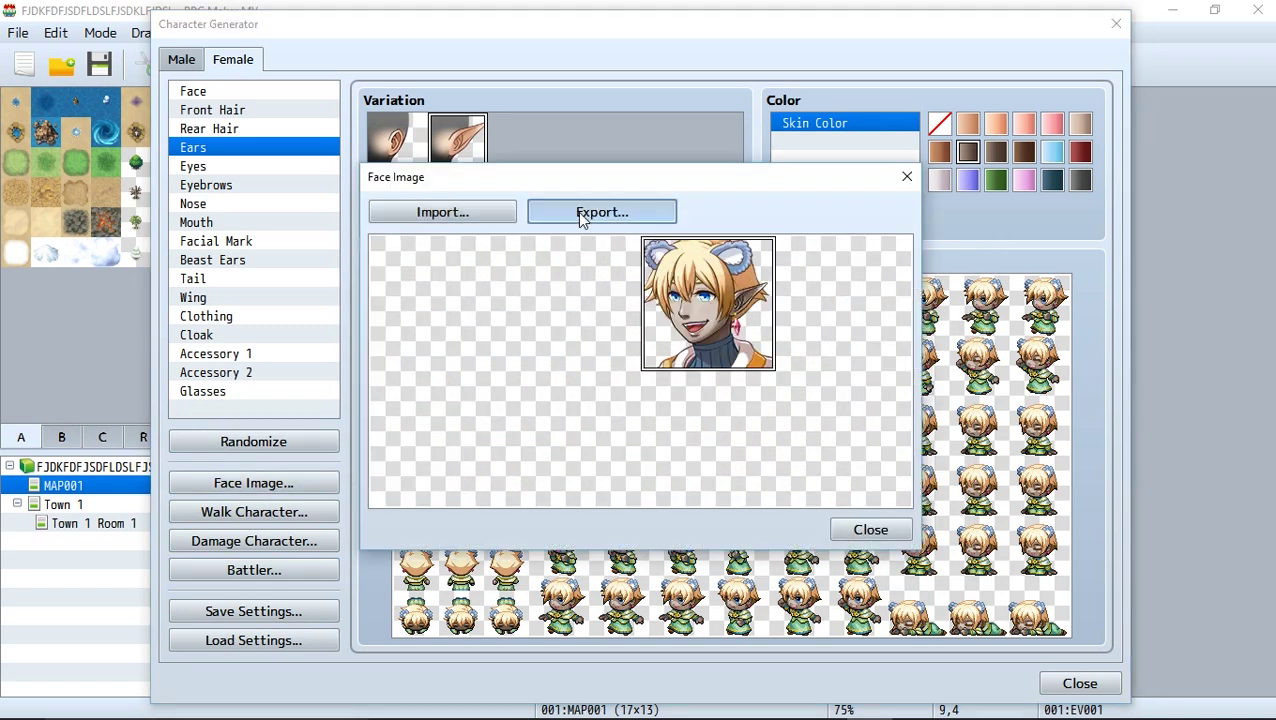
{"action": "left_click", "coordinate": [580, 214]}
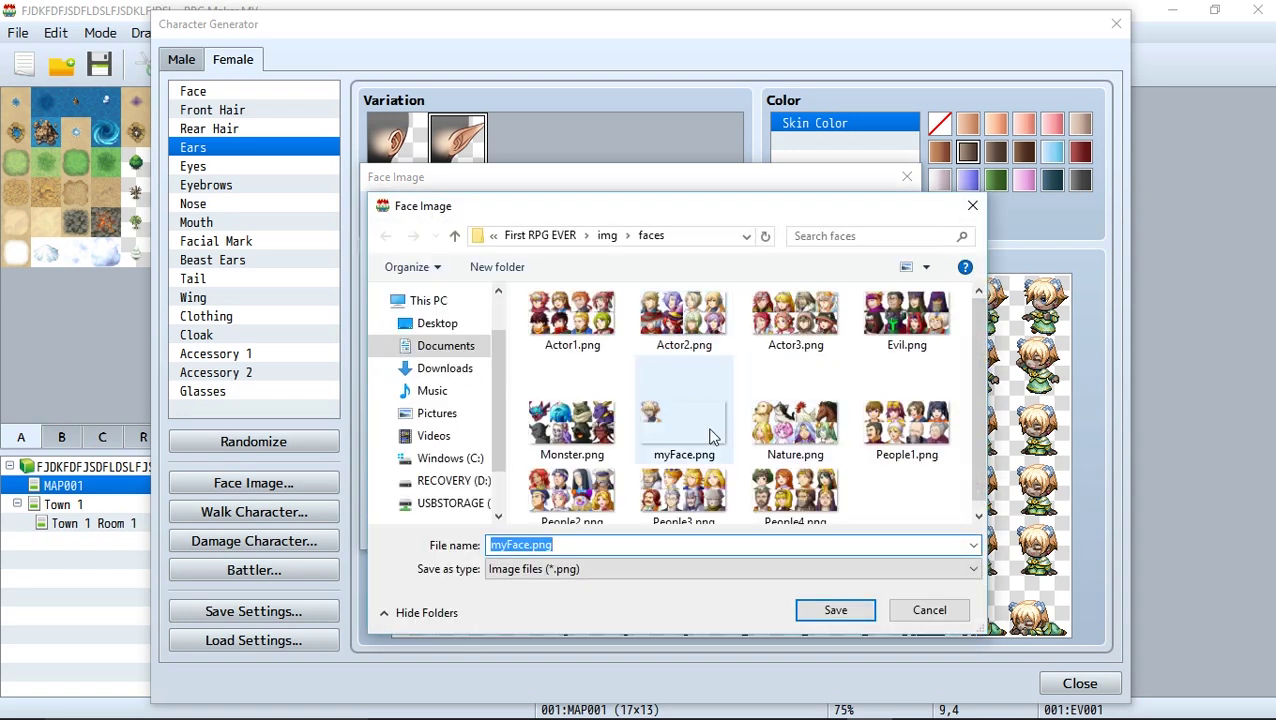
{"action": "left_click", "coordinate": [648, 443]}
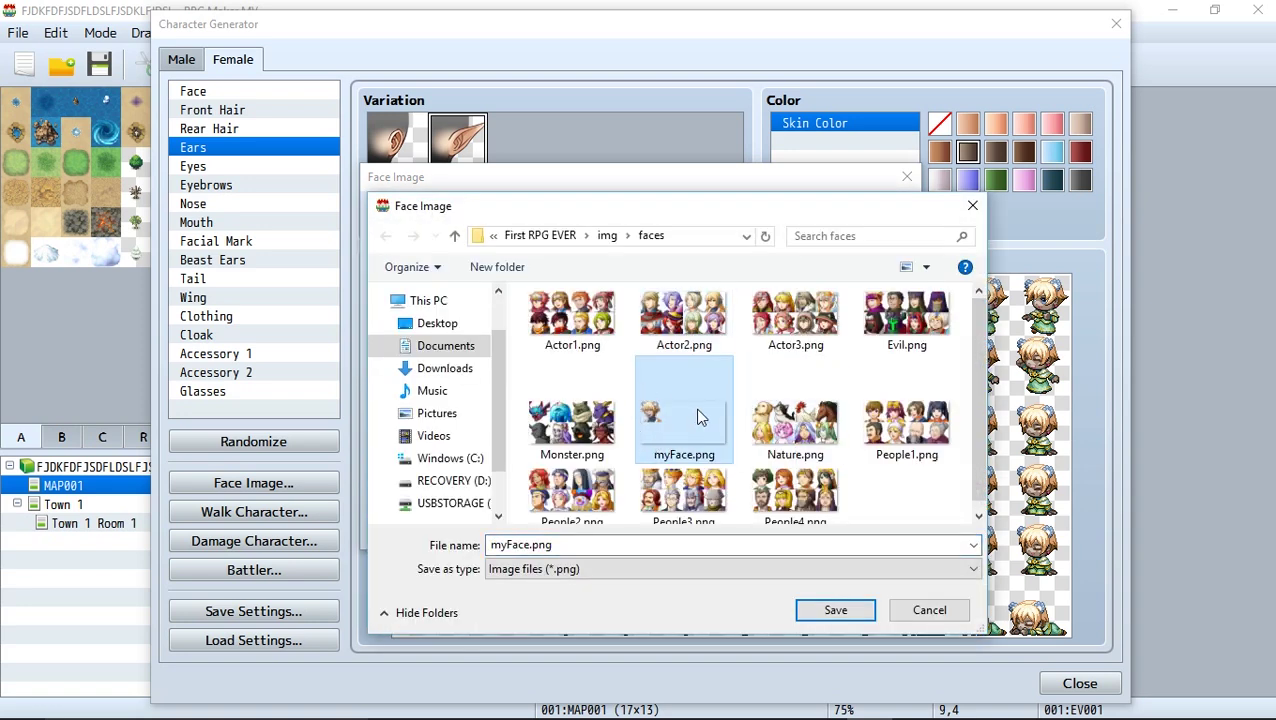
{"action": "left_click", "coordinate": [600, 432]}
{"action": "left_click", "coordinate": [793, 423]}
{"action": "left_click", "coordinate": [902, 418]}
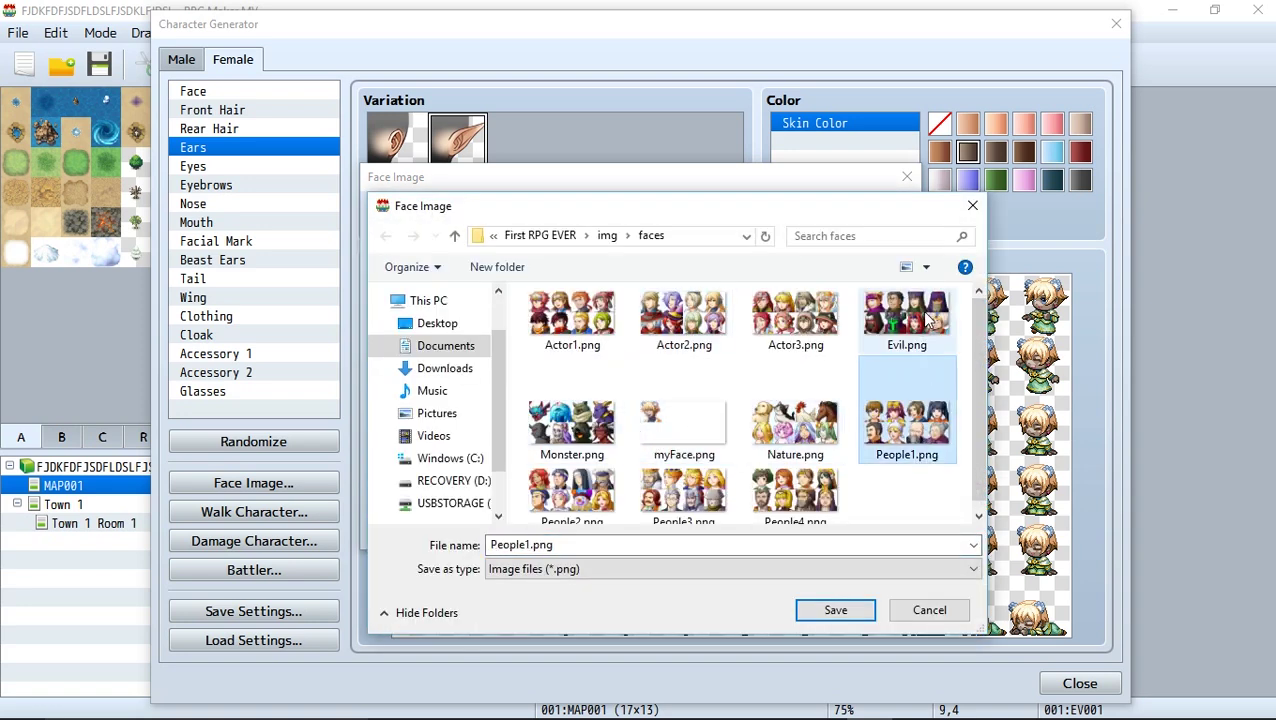
{"action": "left_click", "coordinate": [927, 318]}
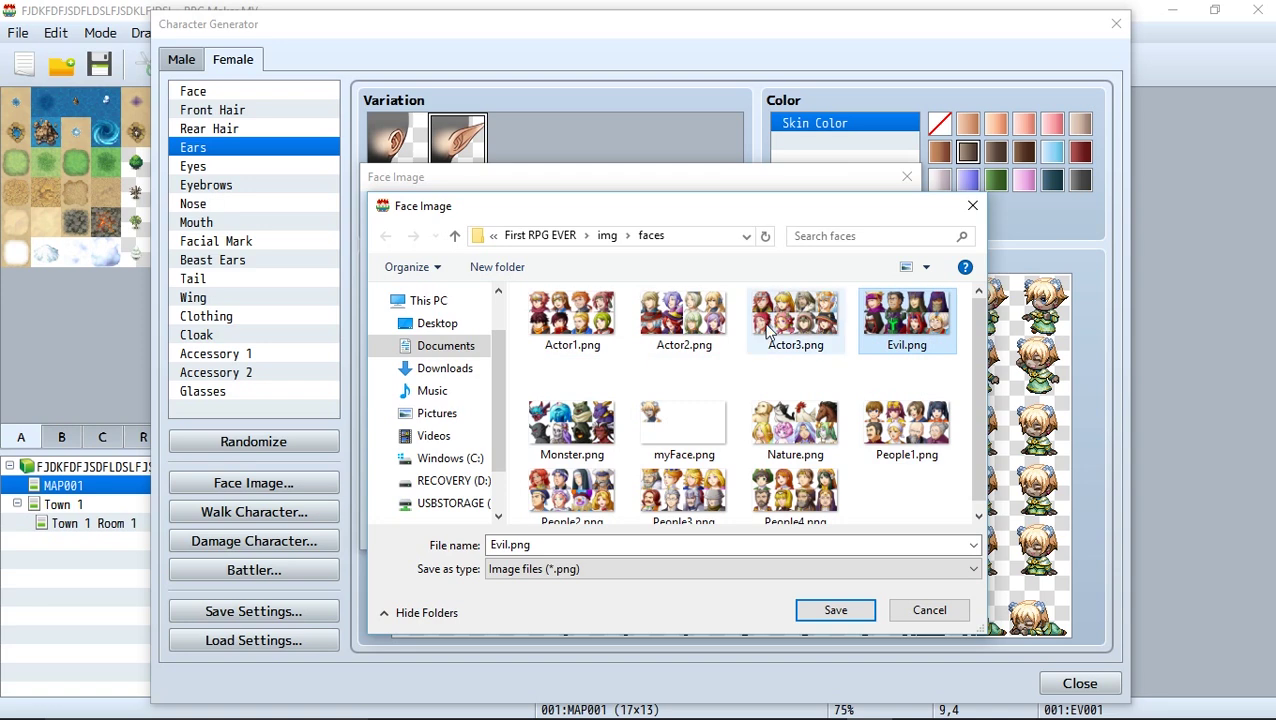
{"action": "left_click", "coordinate": [690, 425]}
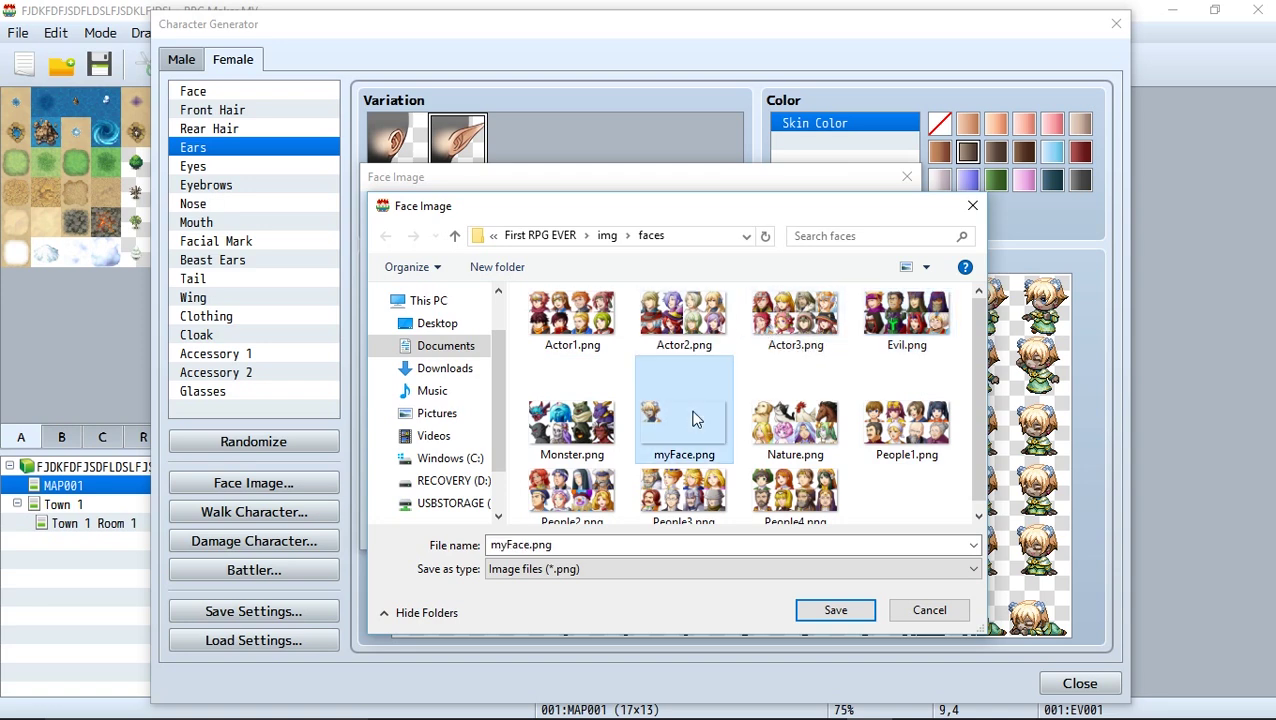
{"action": "left_click", "coordinate": [926, 609]}
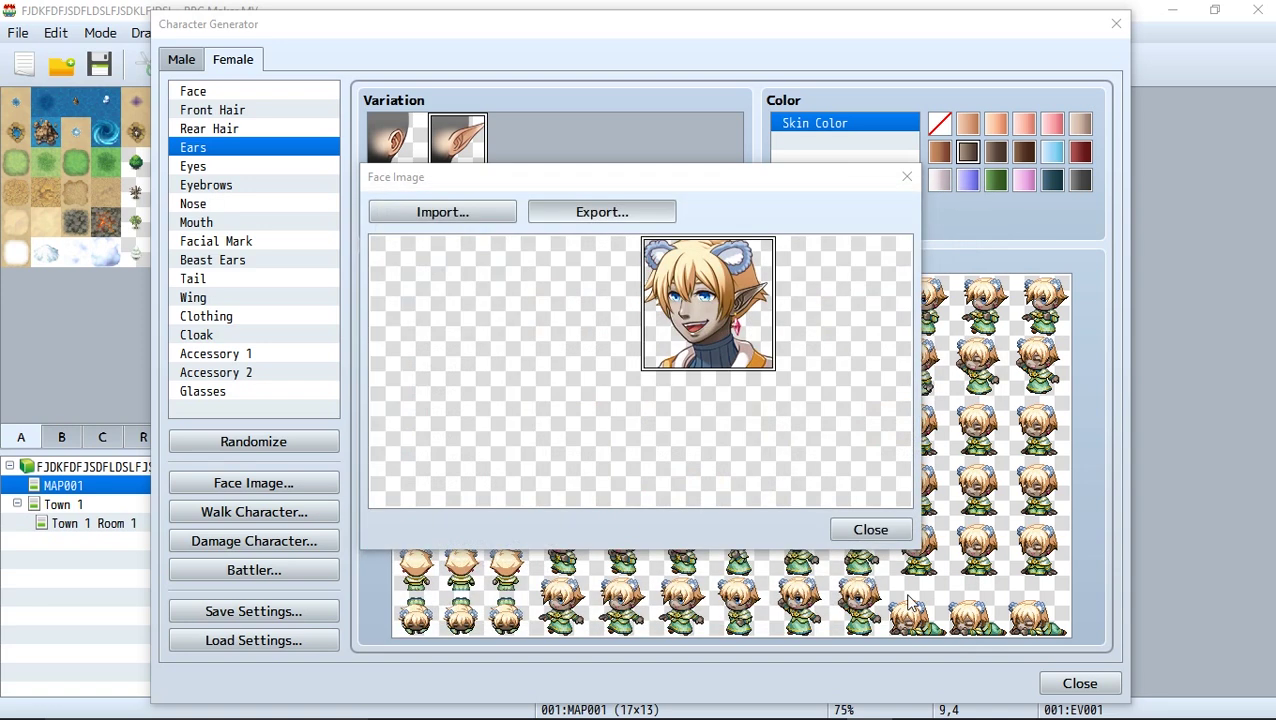
- Import myFace.png into the face image sheet and place the generated face in the second slot beside the imported one
{"action": "left_click", "coordinate": [441, 221]}
{"action": "left_click", "coordinate": [696, 392]}
{"action": "double_click", "coordinate": [698, 397]}
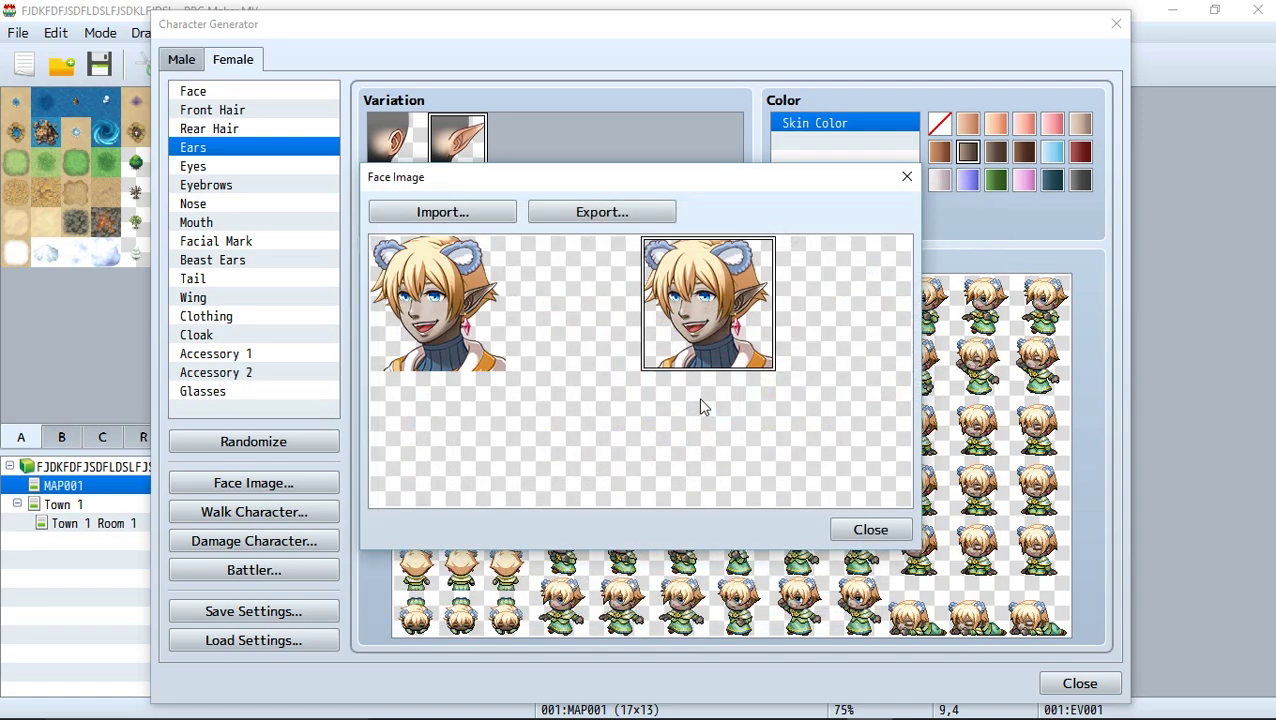
{"action": "left_click", "coordinate": [572, 330]}
{"action": "left_click", "coordinate": [703, 324]}
{"action": "left_click", "coordinate": [595, 297]}
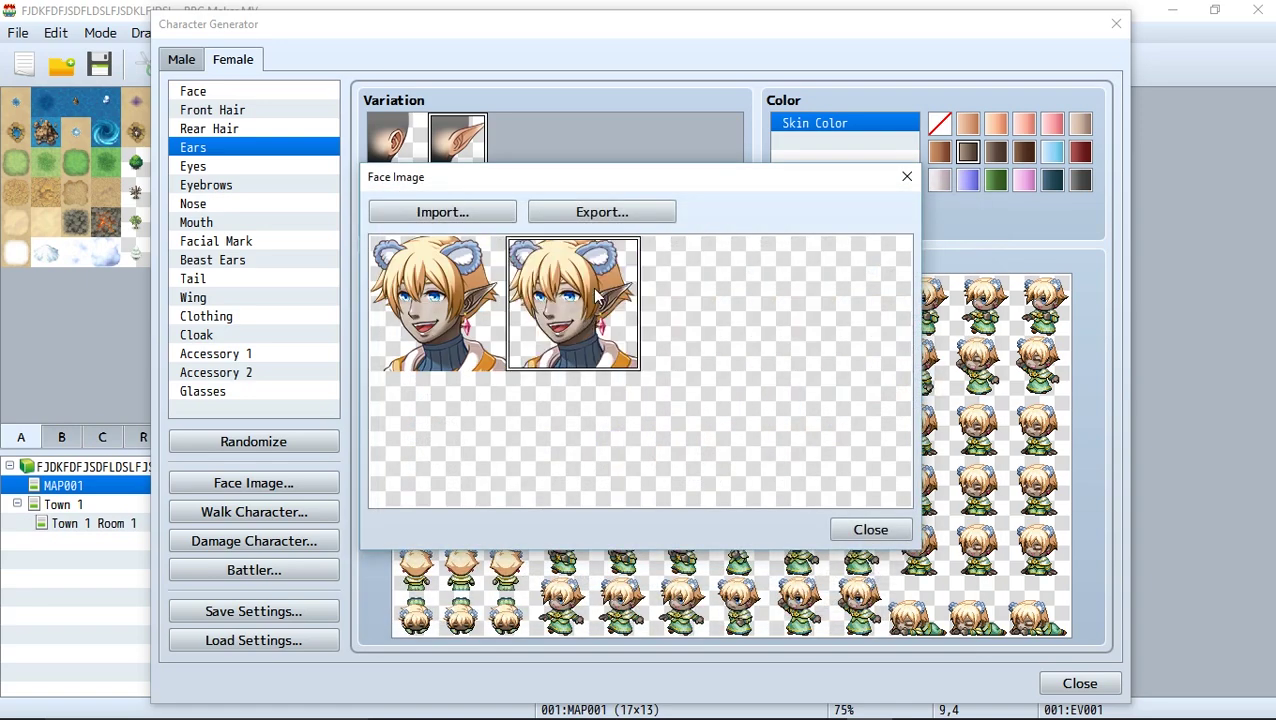
- Export the two-face sheet over myFace.png in the faces folder, check the replaced file, and close the face image window
{"action": "left_click", "coordinate": [596, 214]}
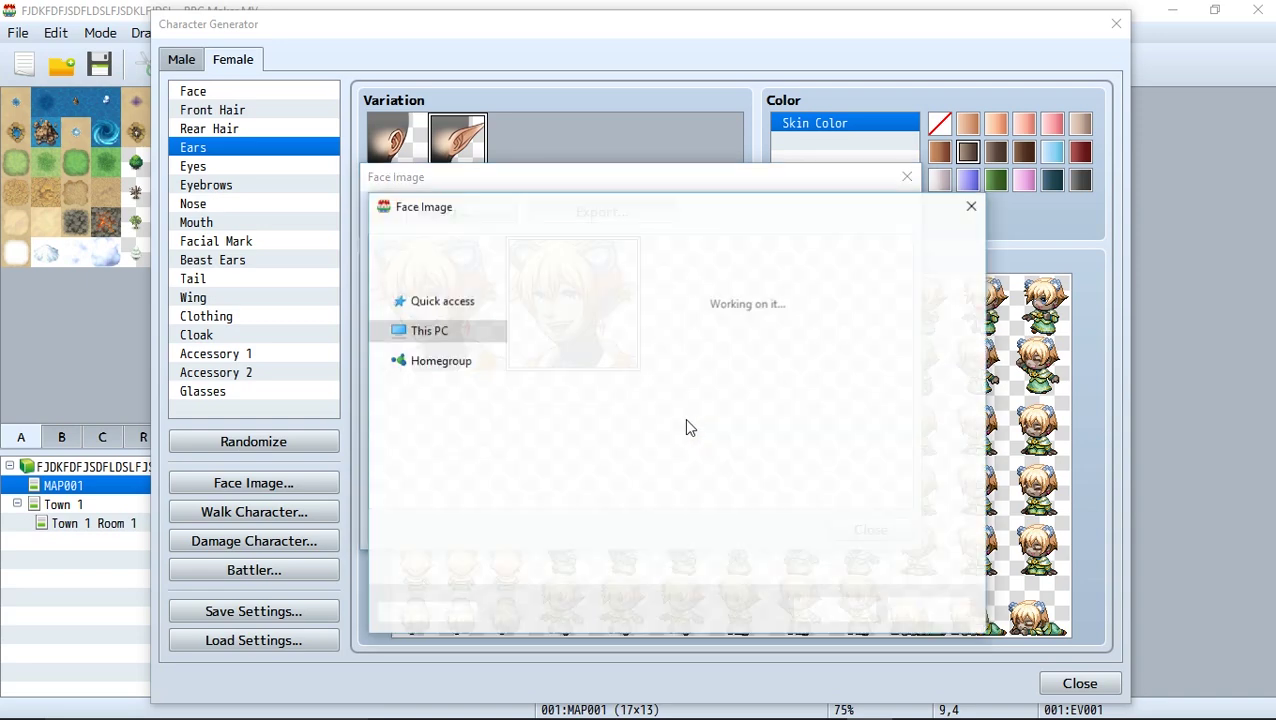
{"action": "left_click", "coordinate": [678, 380]}
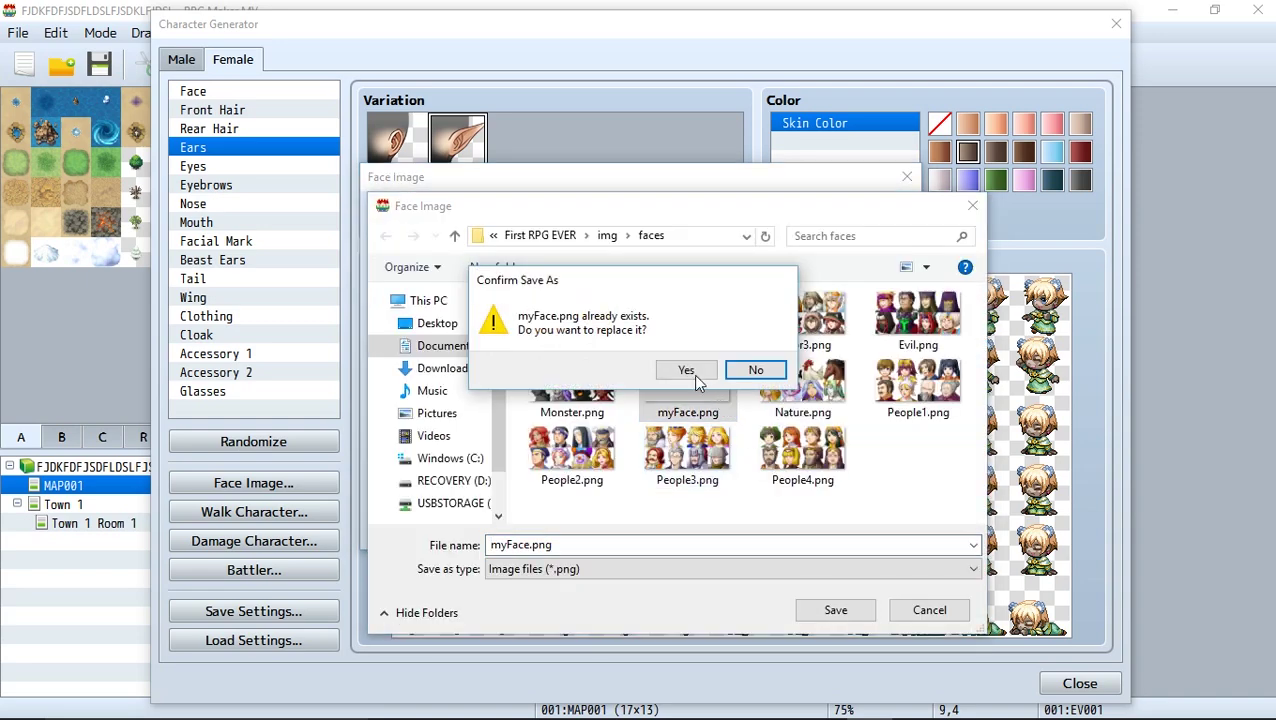
{"action": "left_click", "coordinate": [693, 373]}
{"action": "left_click", "coordinate": [632, 218]}
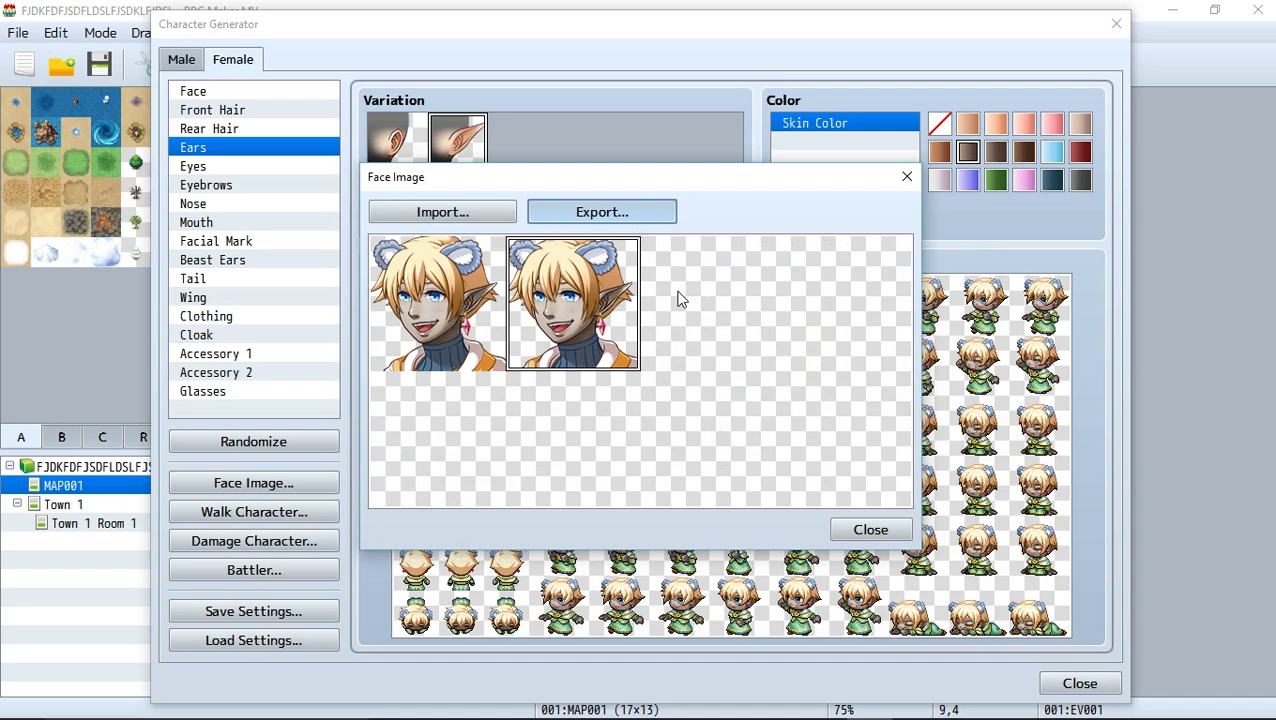
{"action": "left_click", "coordinate": [702, 421]}
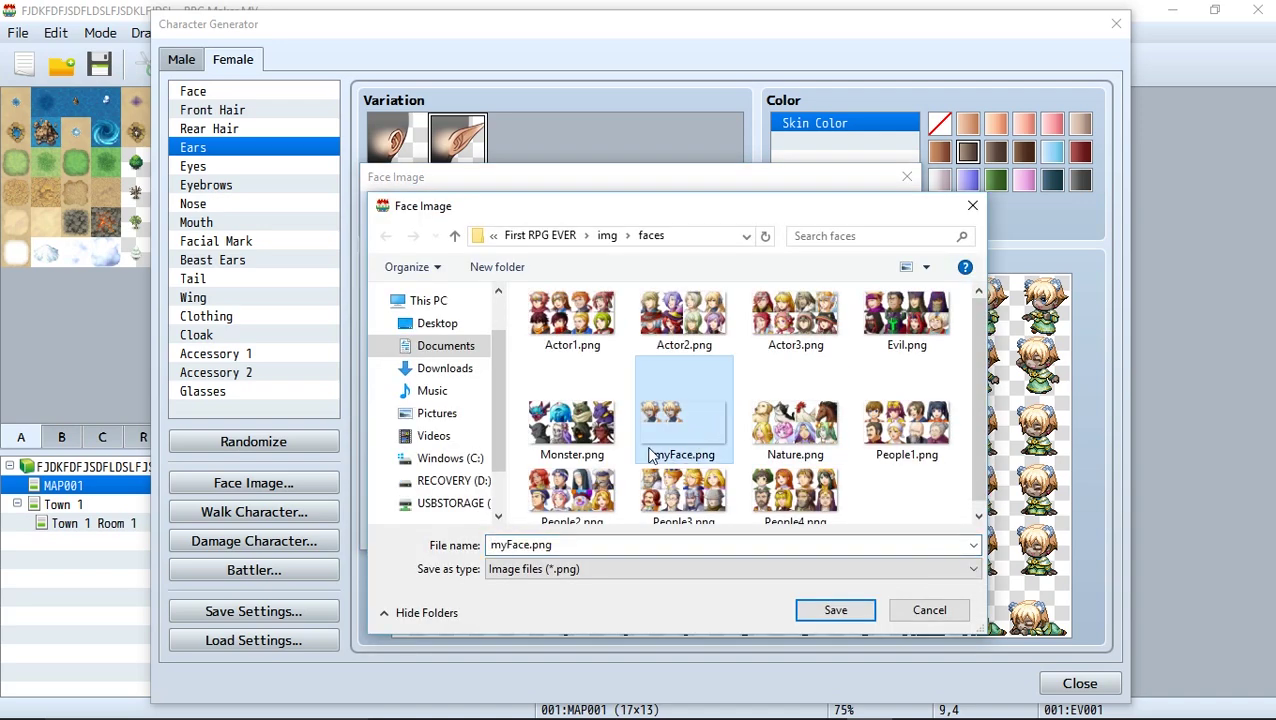
{"action": "left_click", "coordinate": [929, 610]}
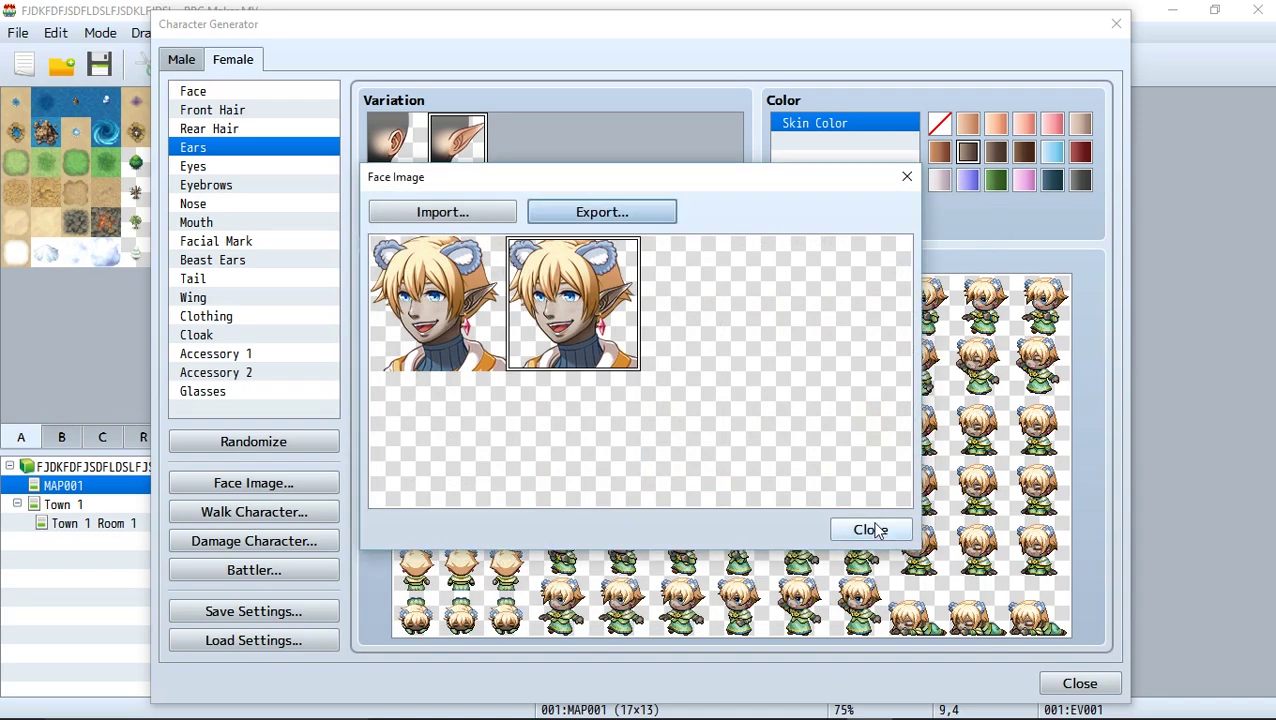
{"action": "left_click", "coordinate": [869, 529]}
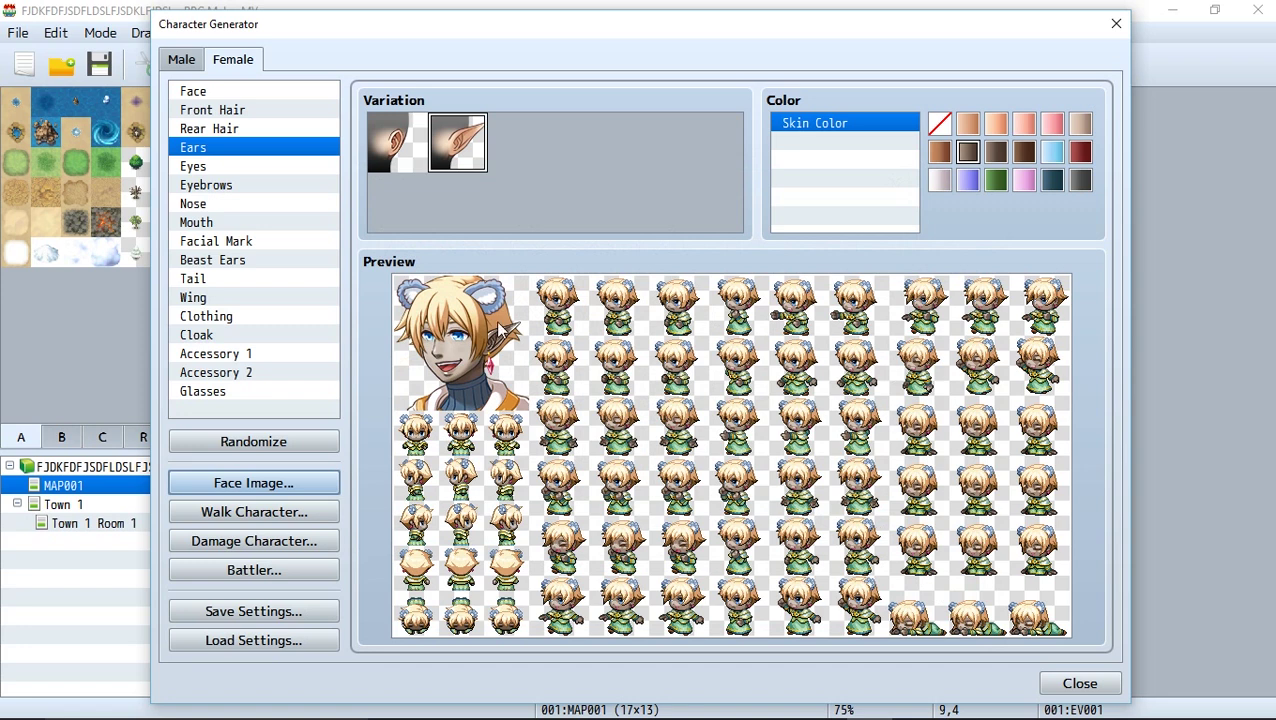
- Apply the fifth eyebrow variation and the eleventh mouth variation, the one with bared teeth, to the female character
{"action": "left_click", "coordinate": [236, 195]}
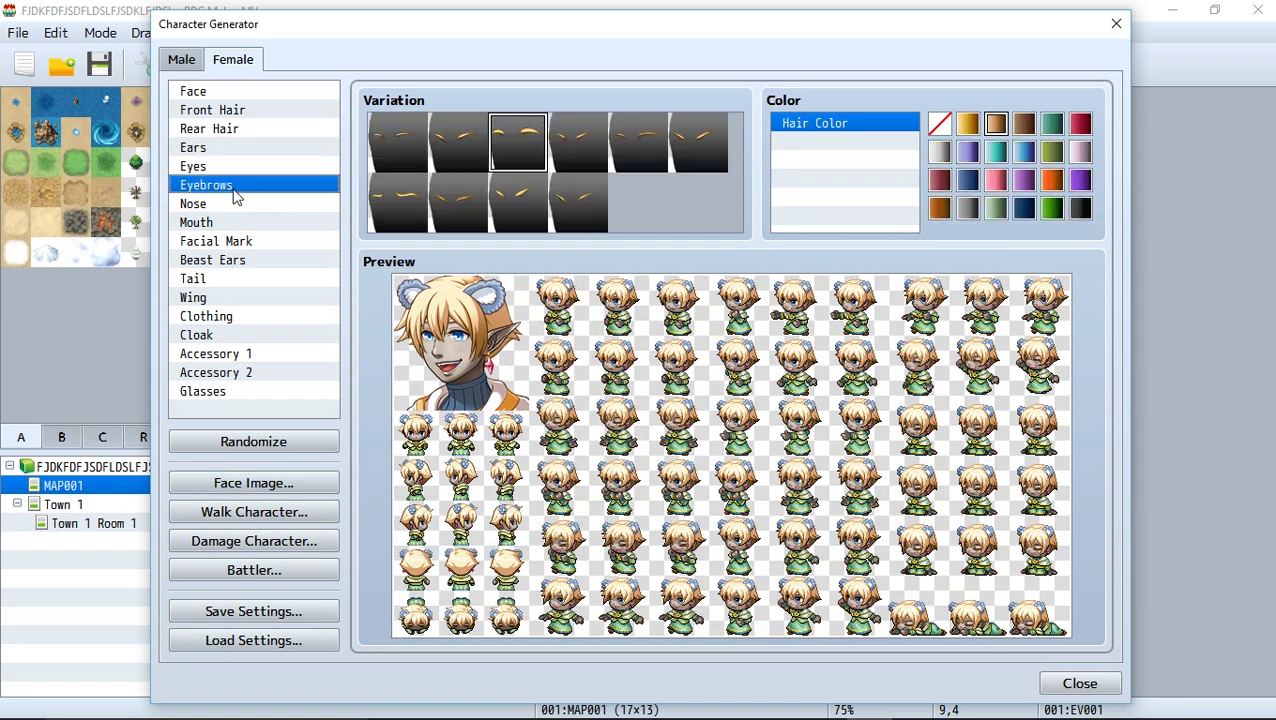
{"action": "left_click", "coordinate": [625, 145]}
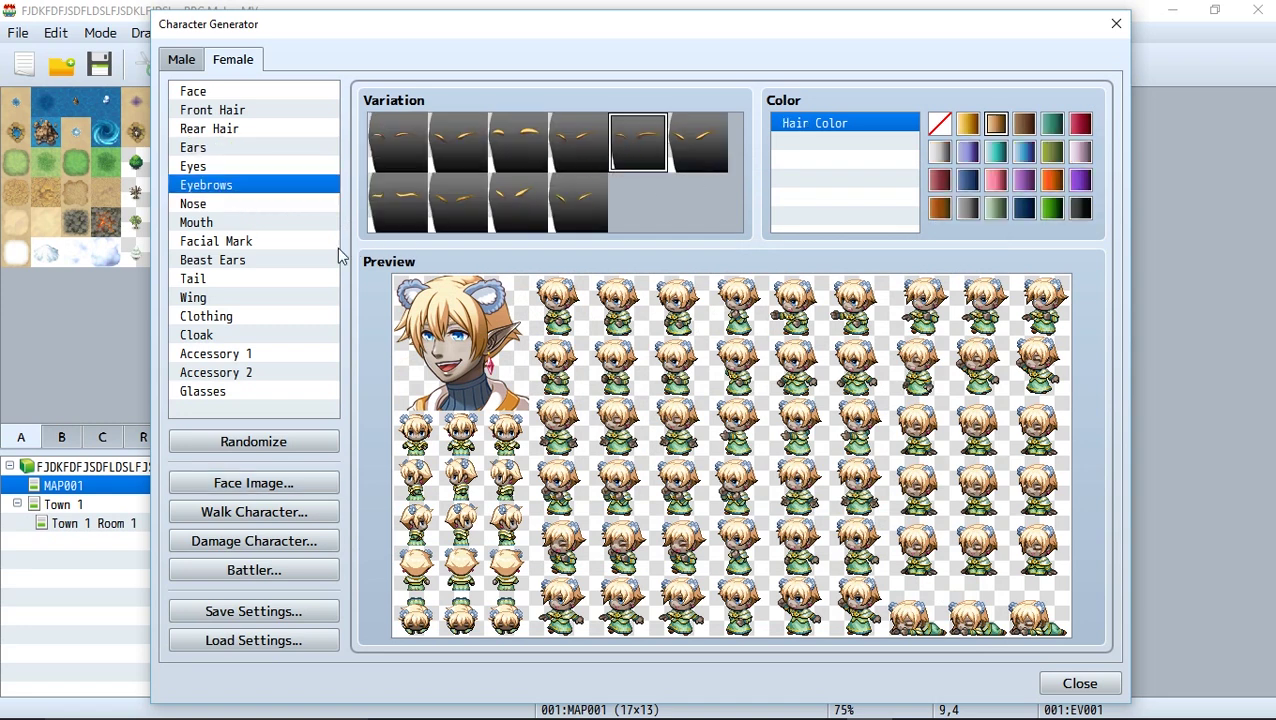
{"action": "left_click", "coordinate": [224, 224]}
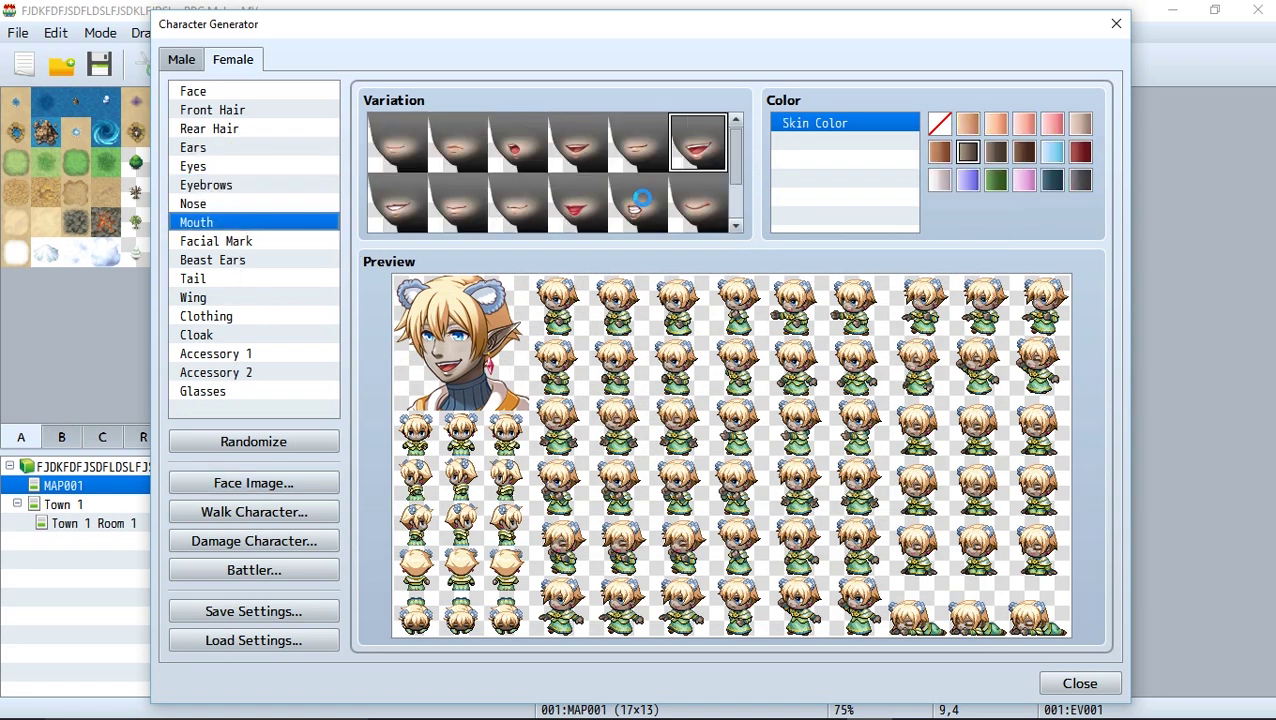
{"action": "left_click", "coordinate": [640, 201]}
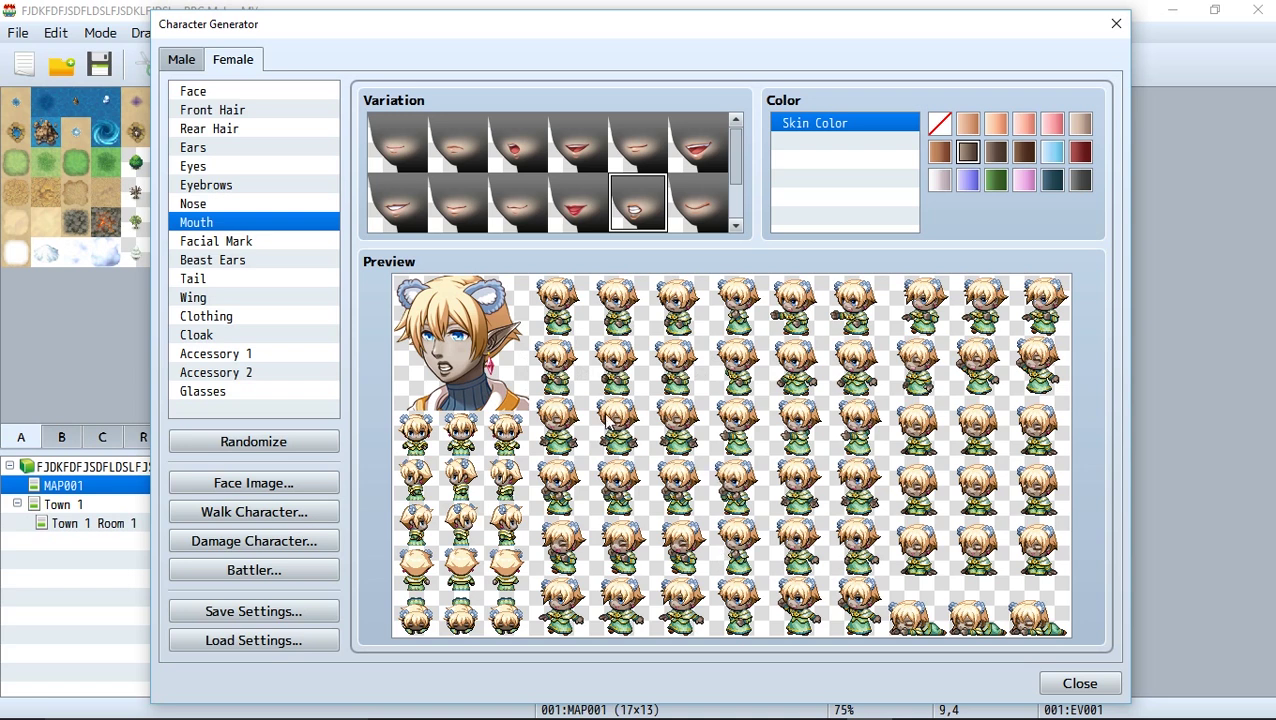
- Start saving the character settings and create and open a folder named "generator stuff" inside First RPG EVER
{"action": "left_click", "coordinate": [322, 606]}
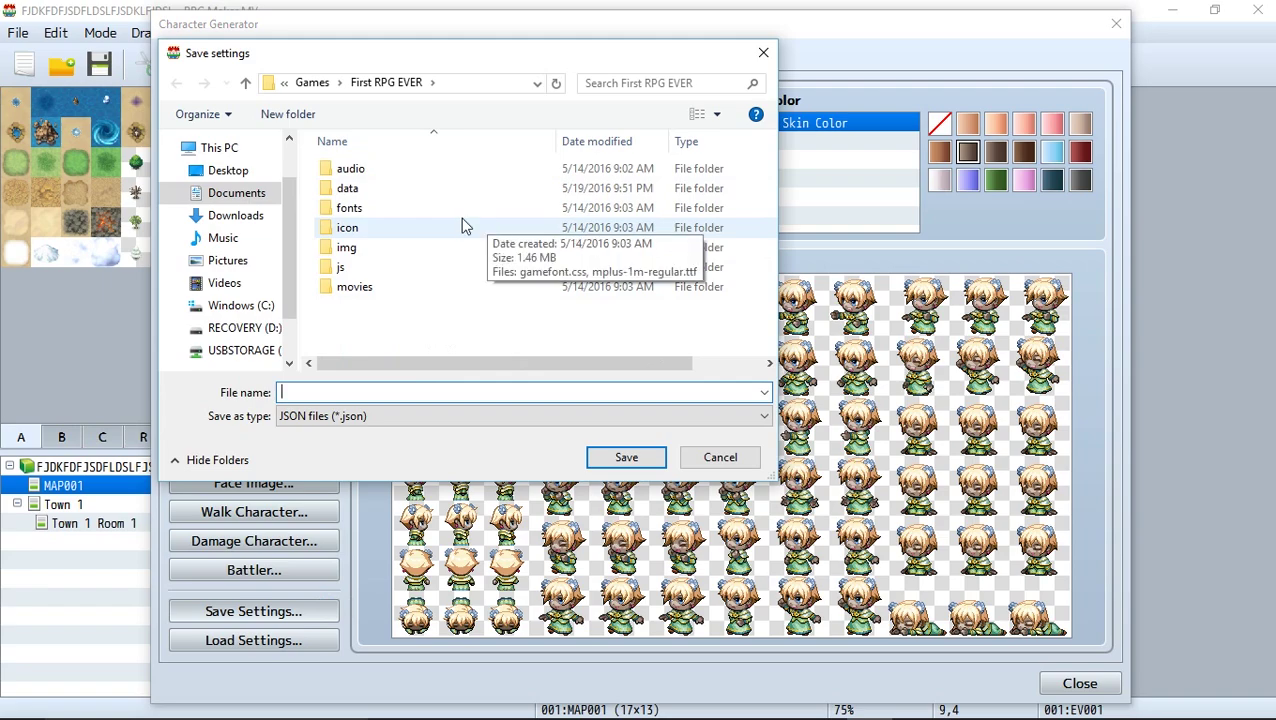
{"action": "right_click", "coordinate": [426, 318]}
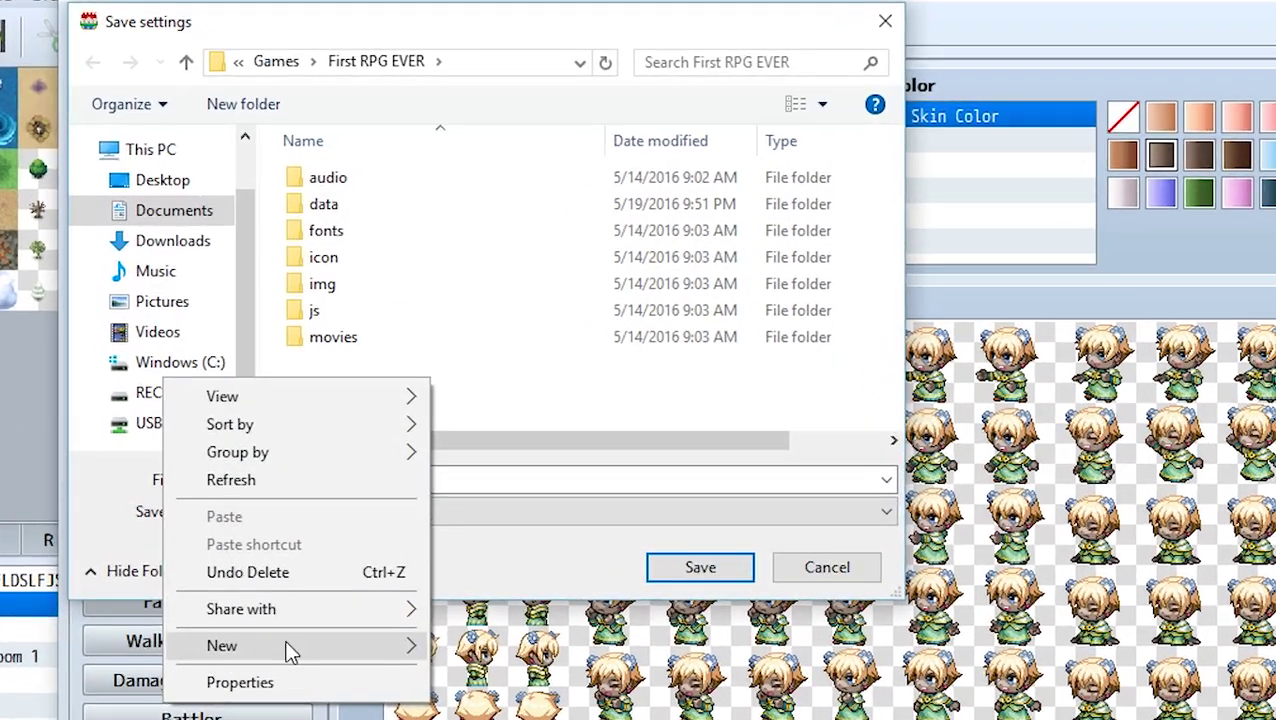
{"action": "left_click", "coordinate": [311, 563]}
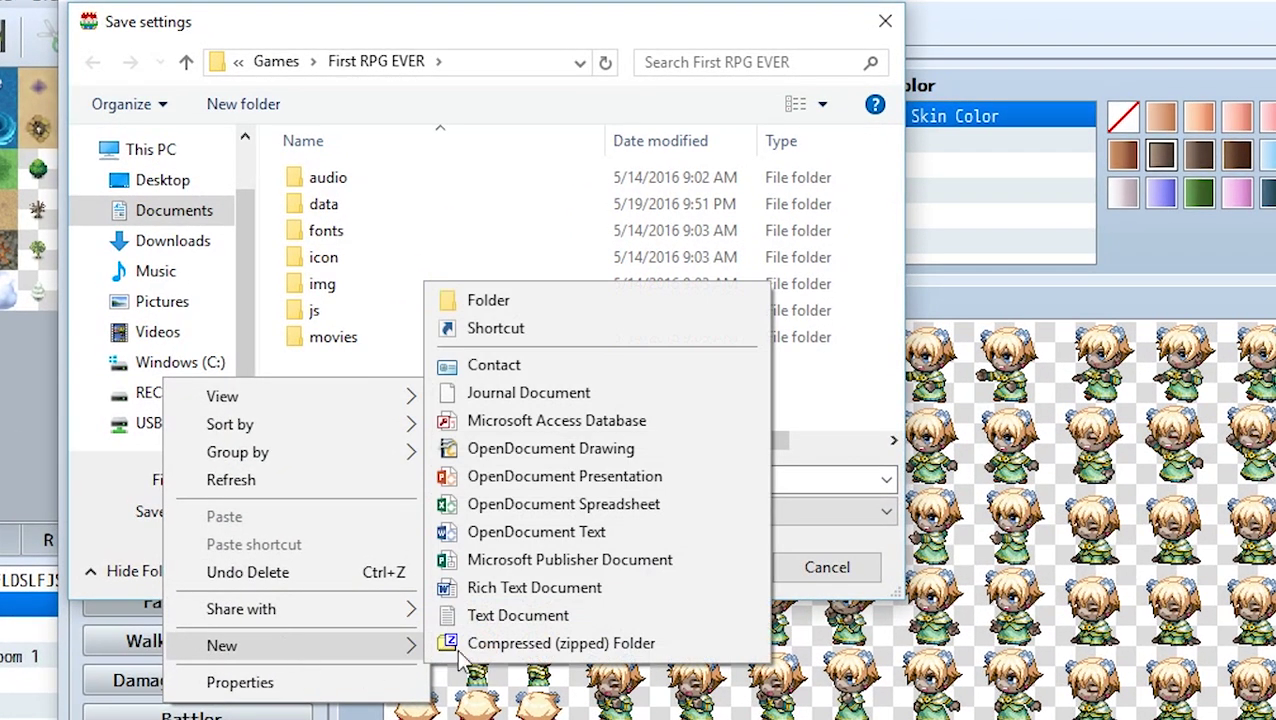
{"action": "left_click", "coordinate": [542, 298]}
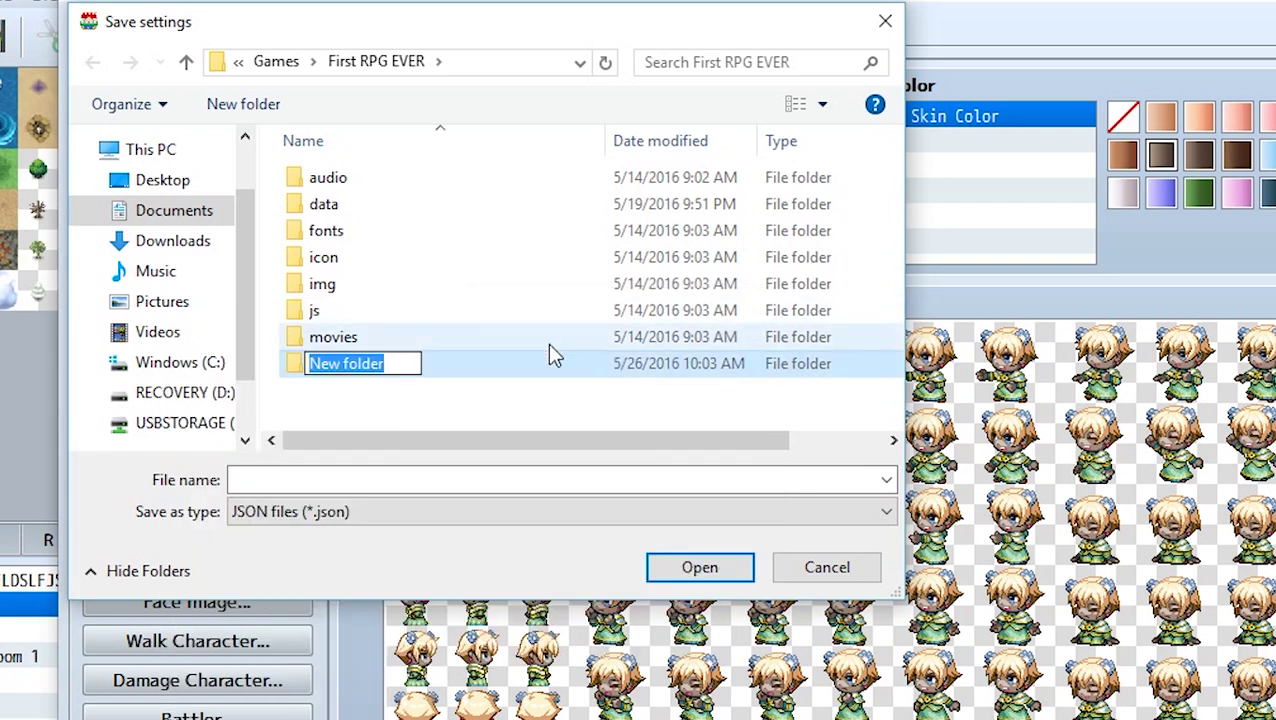
{"action": "type", "text": "generator"}
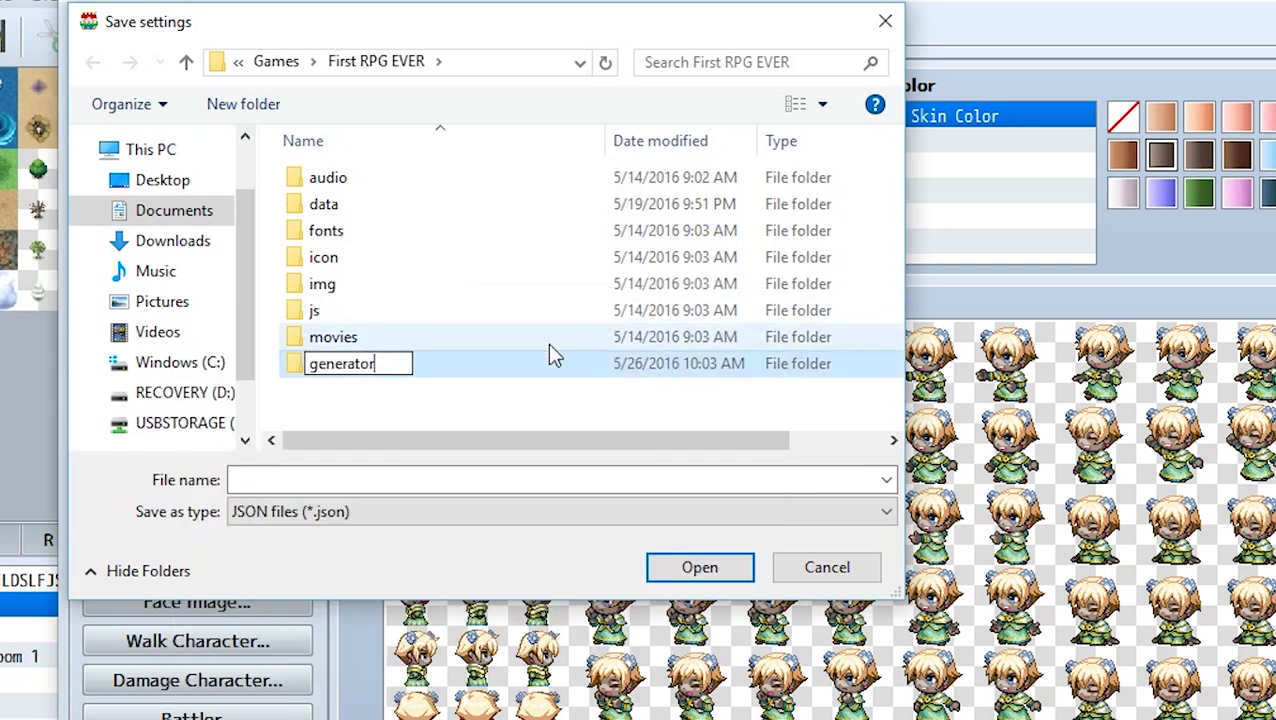
{"action": "type", "text": " stuff"}
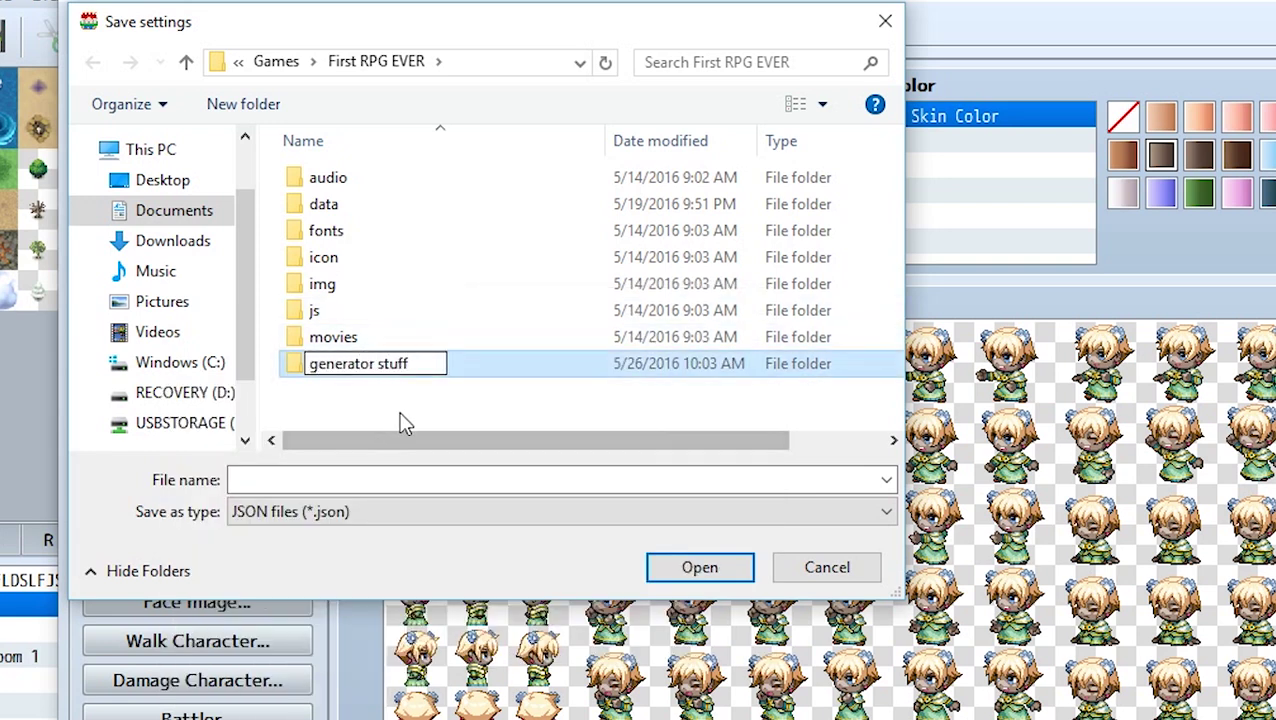
{"action": "left_click", "coordinate": [404, 421]}
{"action": "double_click", "coordinate": [386, 258]}
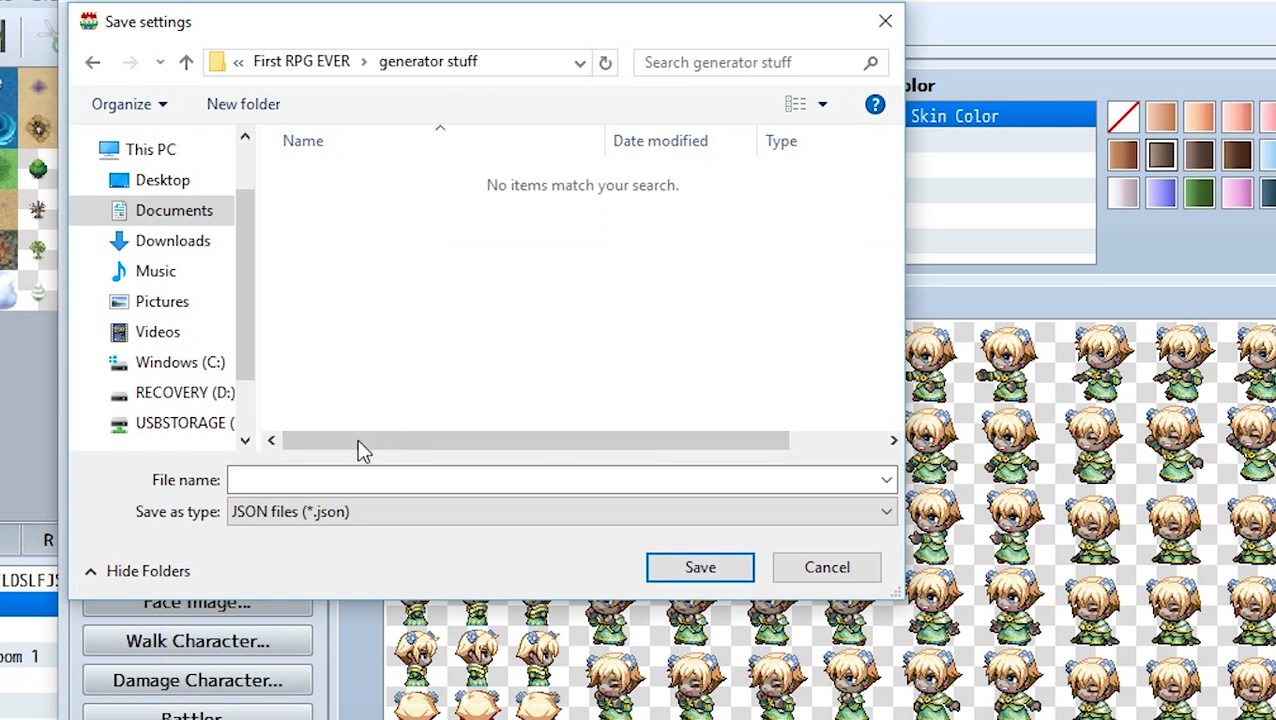
- Save the character settings as the JSON file myPerson in the generator stuff folder
{"action": "left_click", "coordinate": [365, 482]}
{"action": "type", "text": "my"}
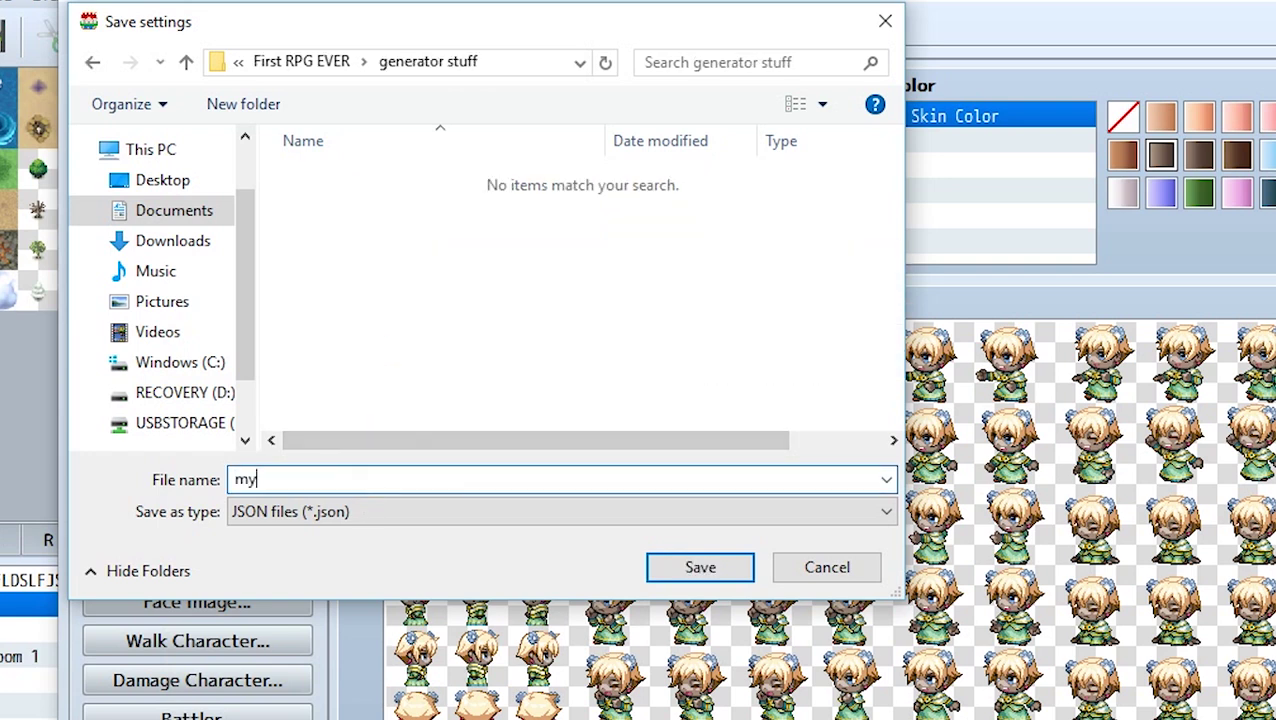
{"action": "type", "text": "Person"}
{"action": "left_click", "coordinate": [714, 567]}
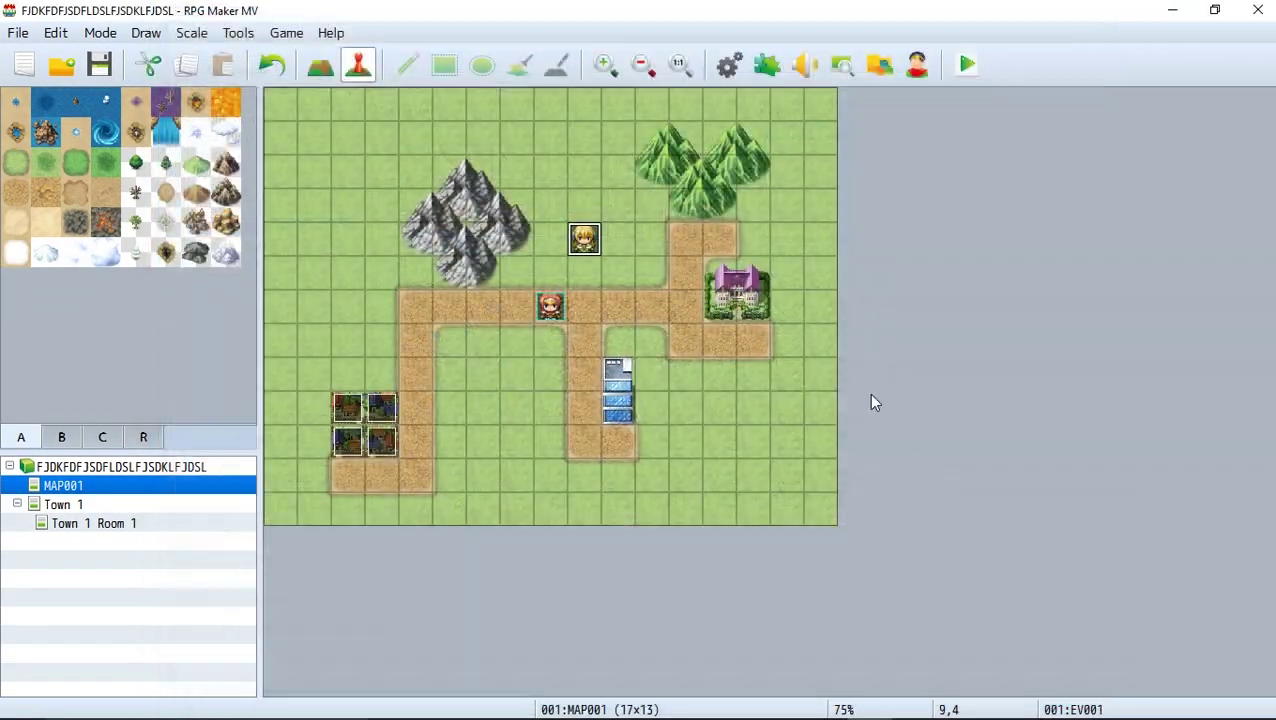
- Reopen the Character Generator and load the myPerson.json settings onto the male character
{"action": "left_click", "coordinate": [917, 64]}
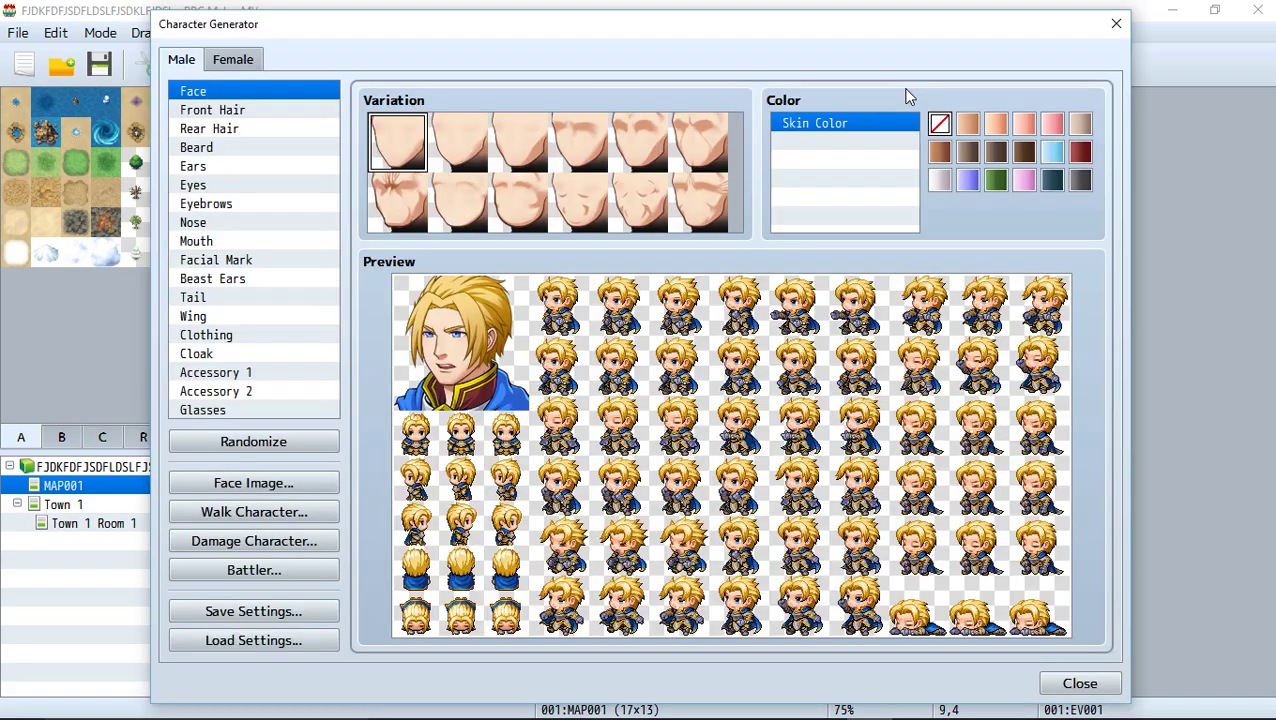
{"action": "left_click", "coordinate": [240, 645]}
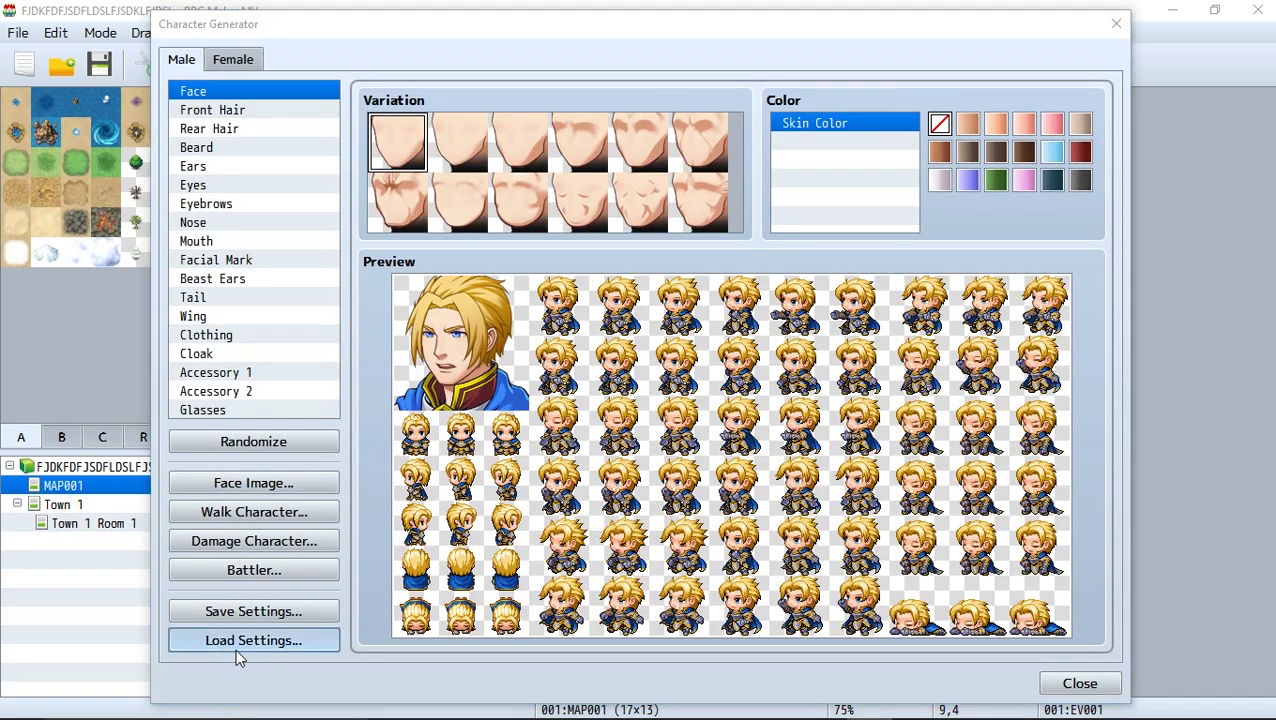
{"action": "double_click", "coordinate": [412, 168]}
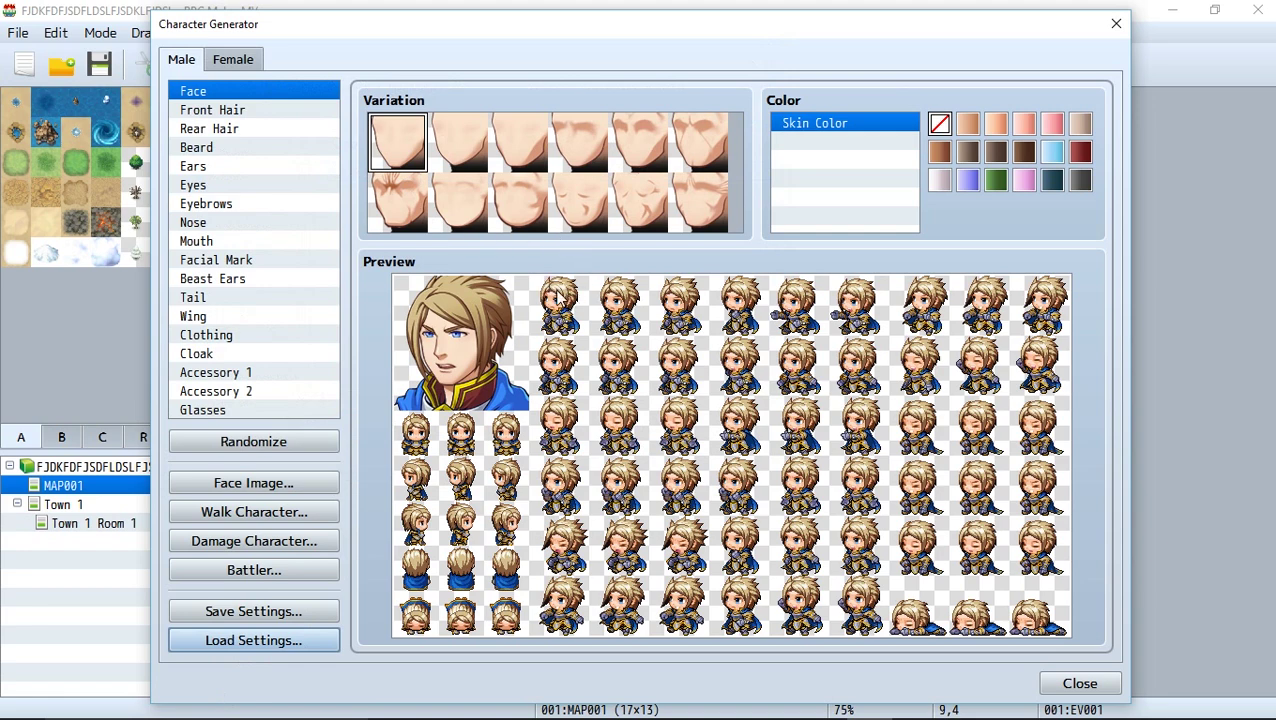
- Switch to the female character and load the myPerson.json settings from the generator stuff folder
{"action": "left_click", "coordinate": [260, 62]}
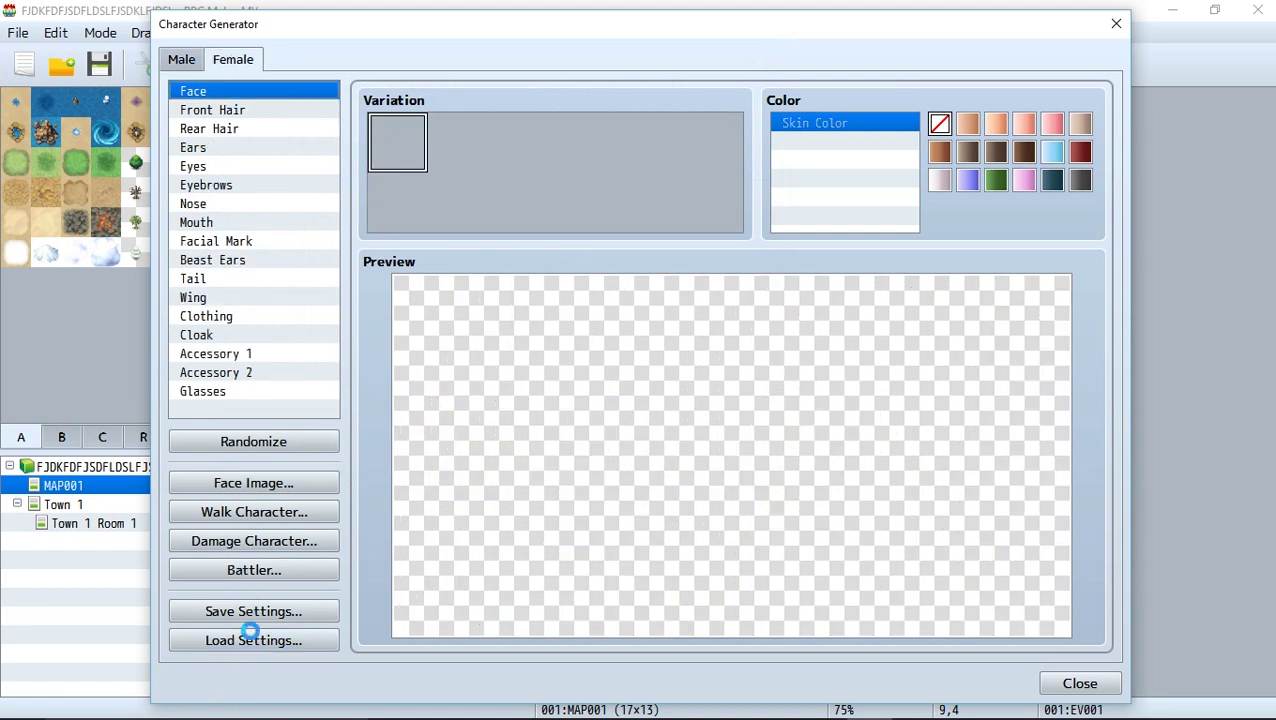
{"action": "left_click", "coordinate": [250, 640]}
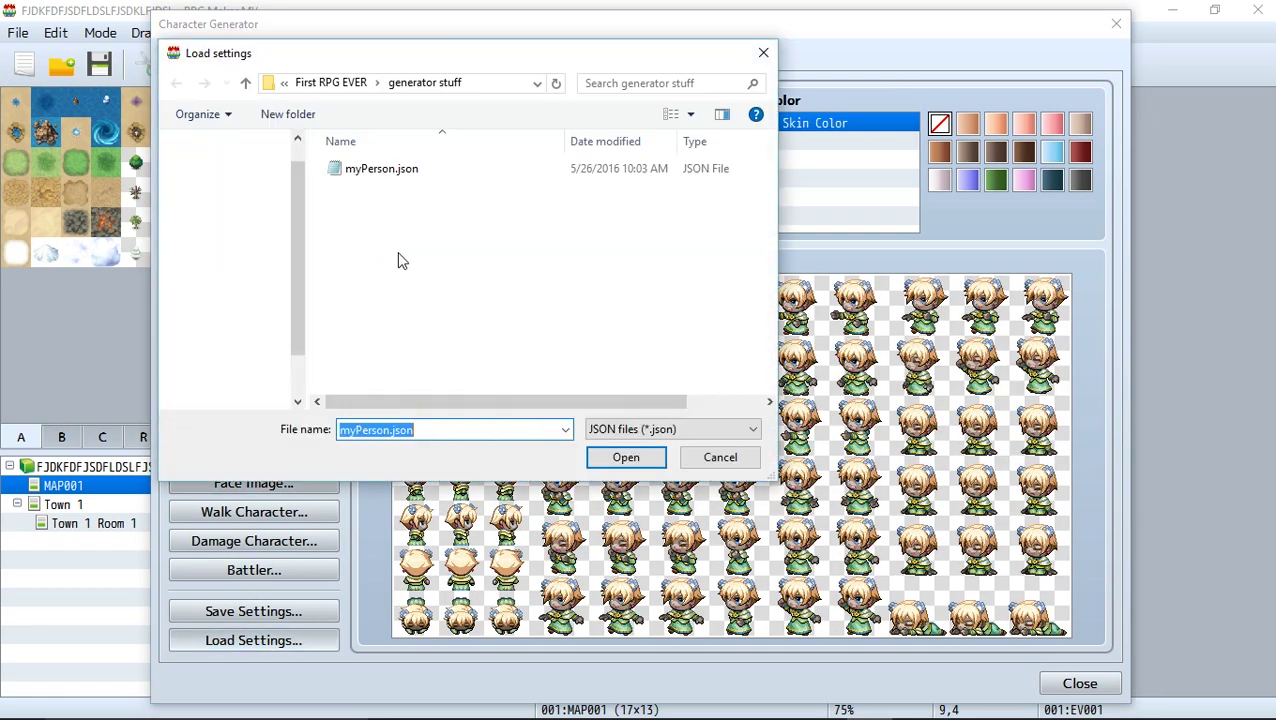
{"action": "double_click", "coordinate": [407, 174]}
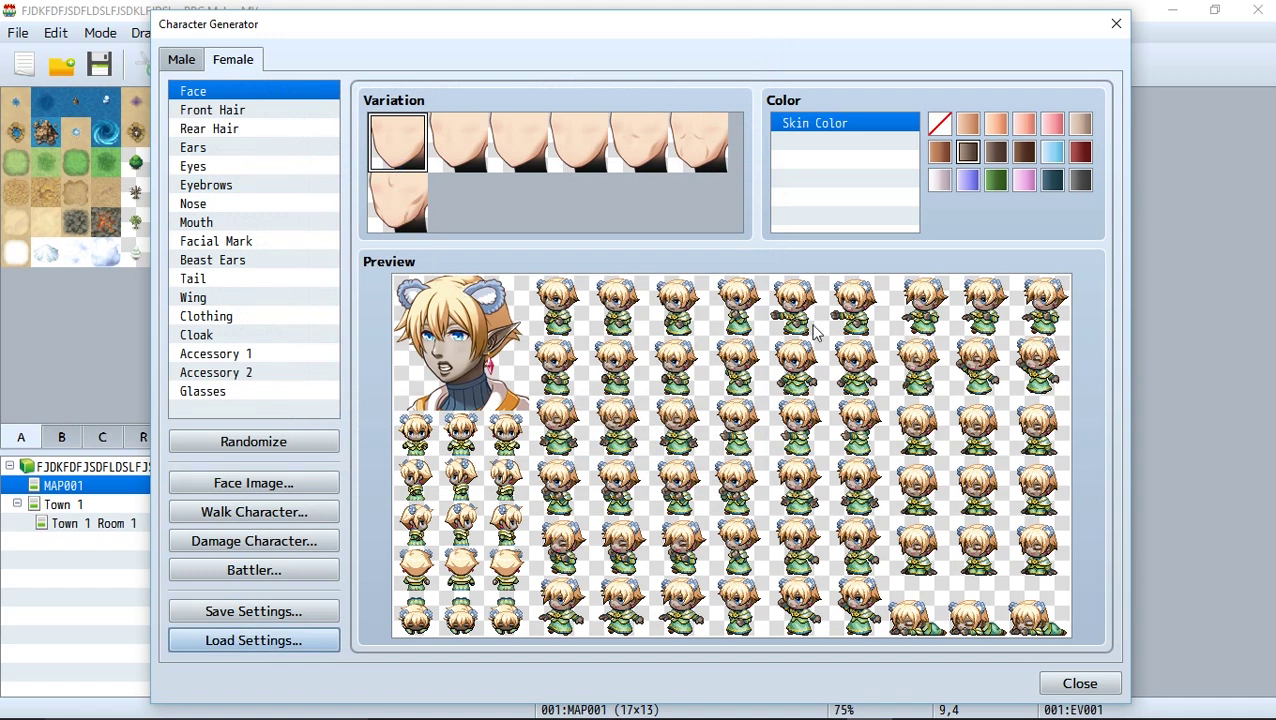
- Randomize the female character and add its face beside the existing one in the myFace.png sheet, overwriting that file
{"action": "left_click", "coordinate": [279, 441]}
{"action": "left_click", "coordinate": [279, 441]}
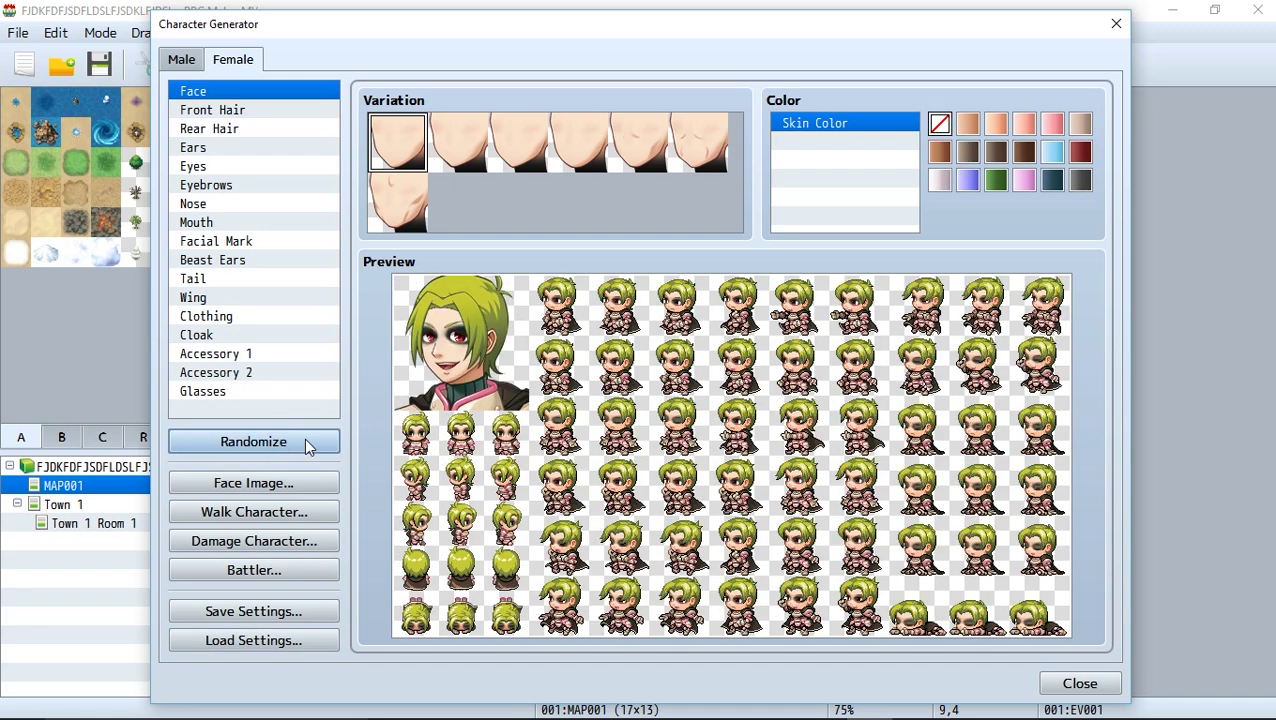
{"action": "left_click", "coordinate": [303, 477]}
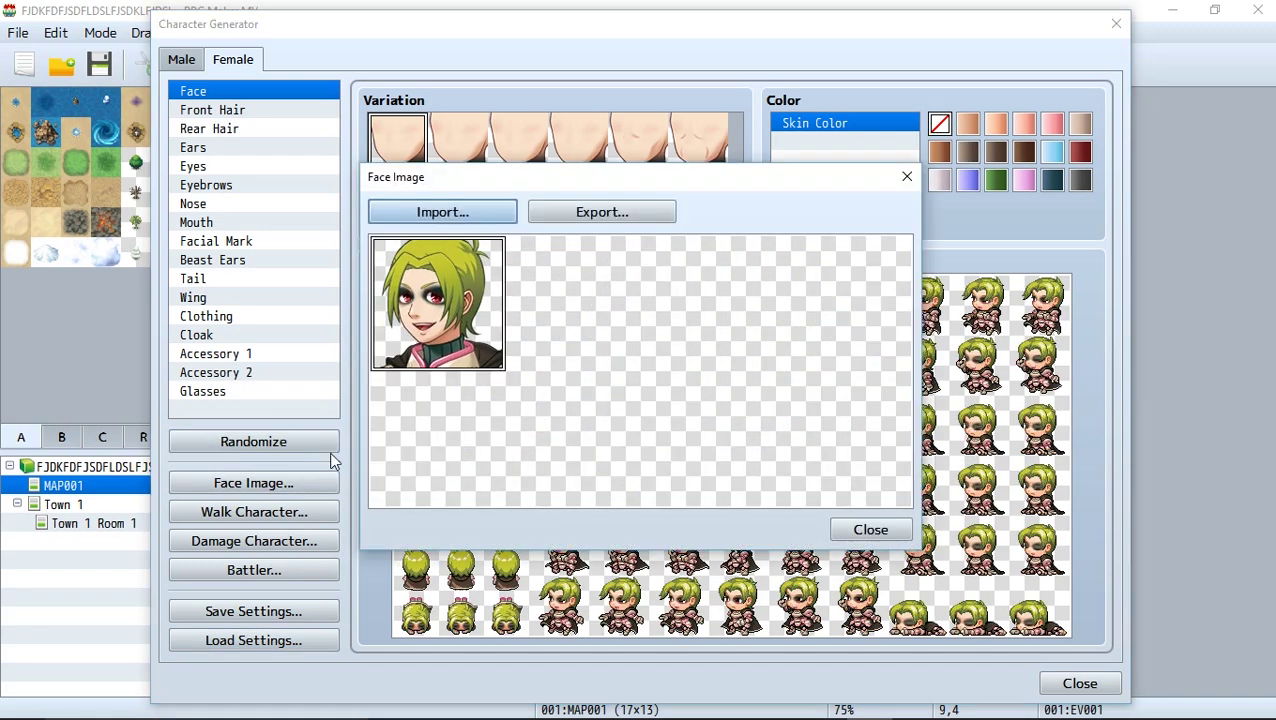
{"action": "left_click", "coordinate": [464, 219]}
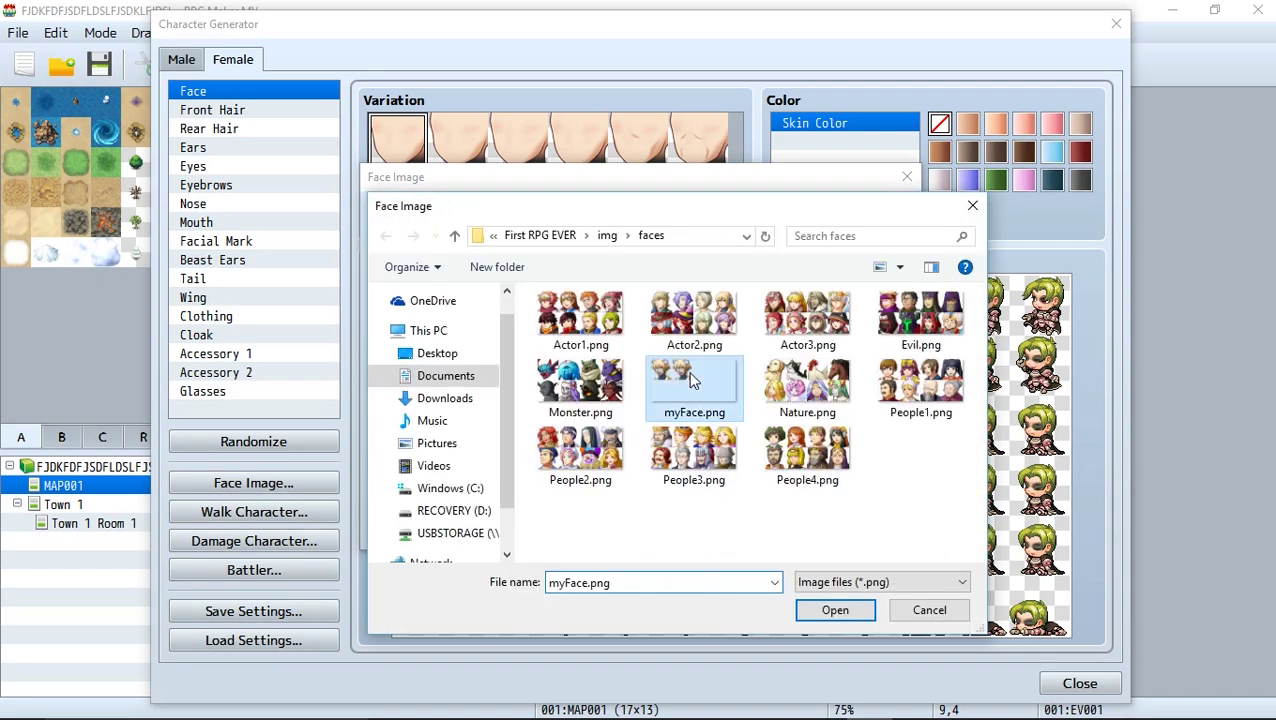
{"action": "double_click", "coordinate": [717, 420]}
{"action": "left_click", "coordinate": [601, 211]}
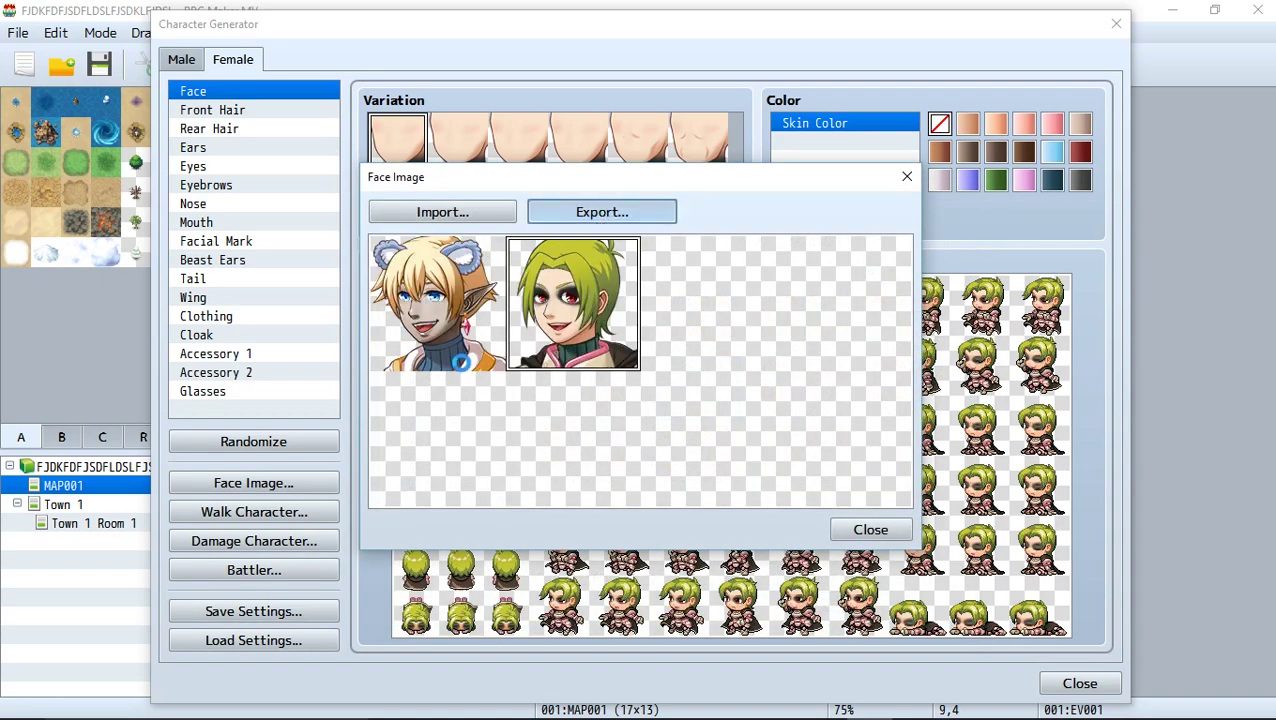
{"action": "left_click", "coordinate": [833, 610]}
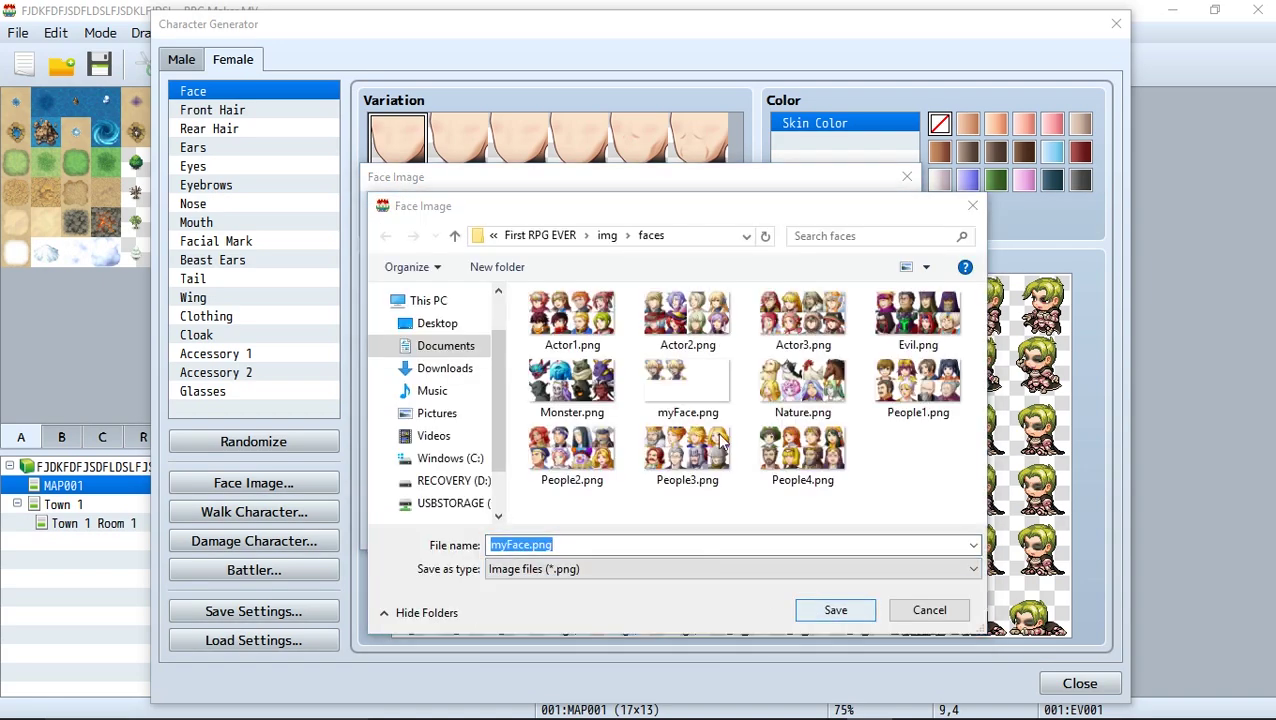
{"action": "left_click", "coordinate": [688, 370]}
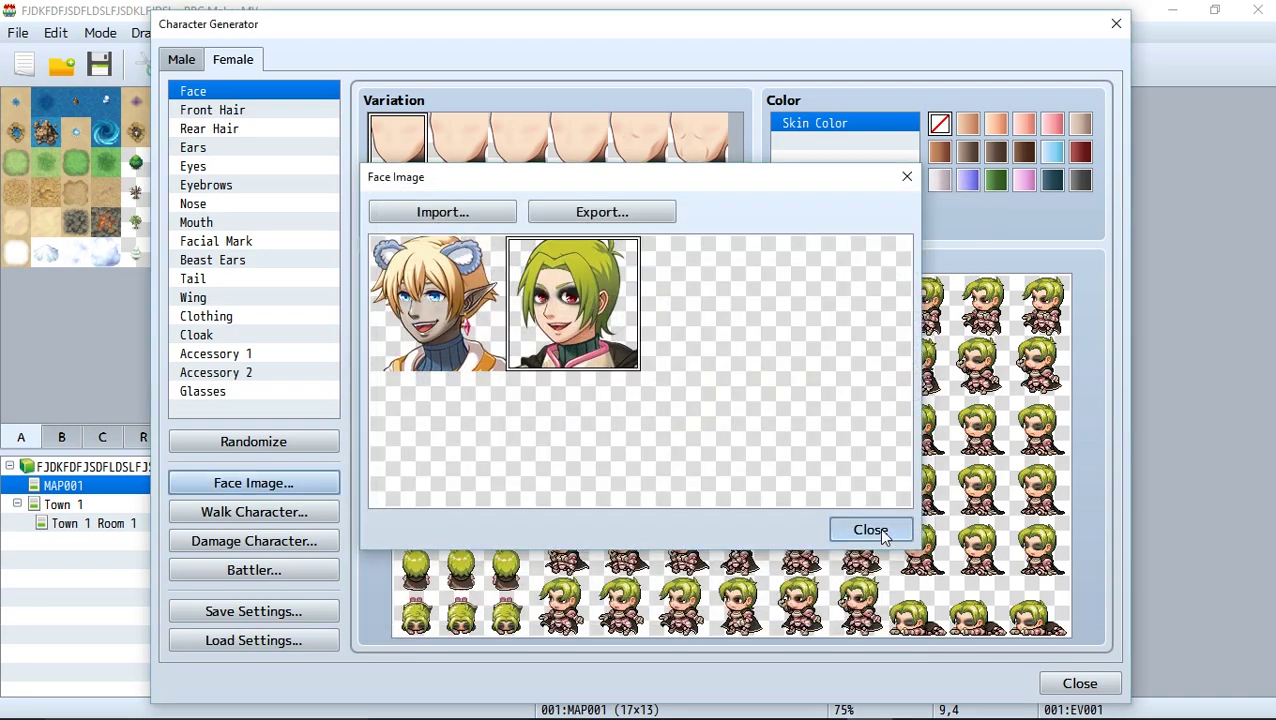
{"action": "left_click", "coordinate": [870, 529]}
- Add the green-haired character's walking sprites to the imported myCharacter.png sheet and export it over the existing file
{"action": "left_click", "coordinate": [274, 512]}
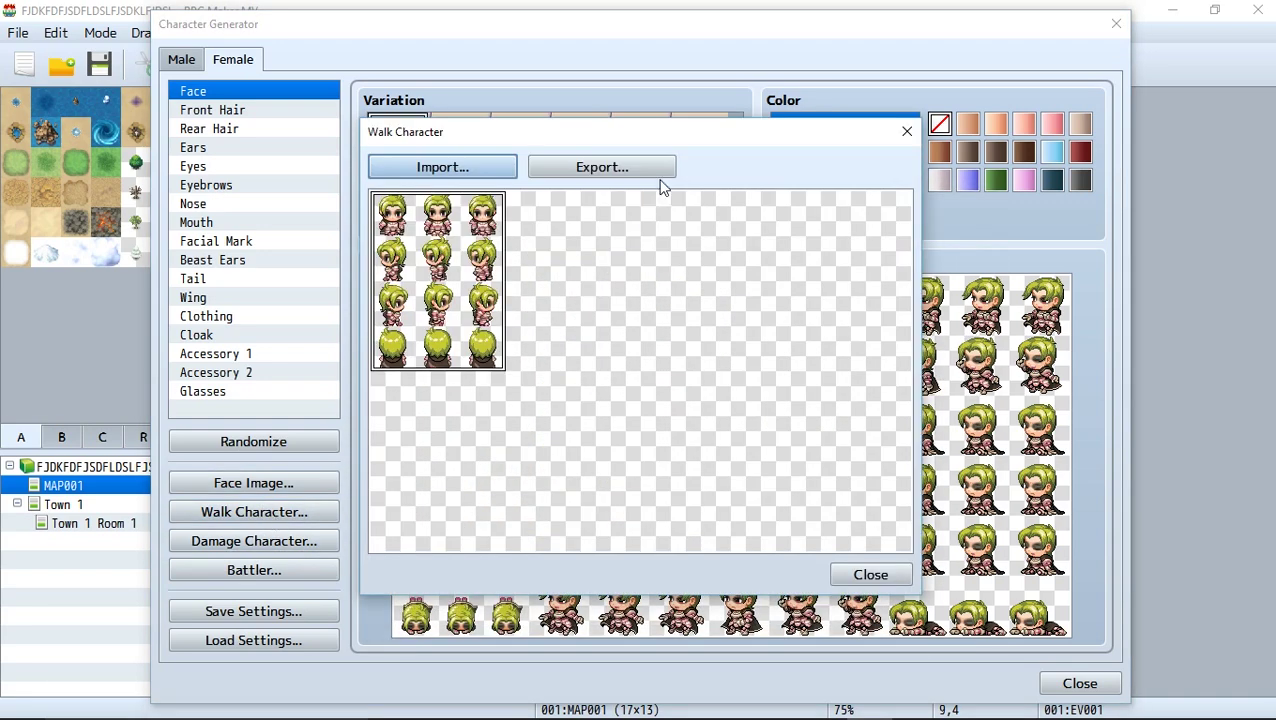
{"action": "left_click", "coordinate": [458, 164]}
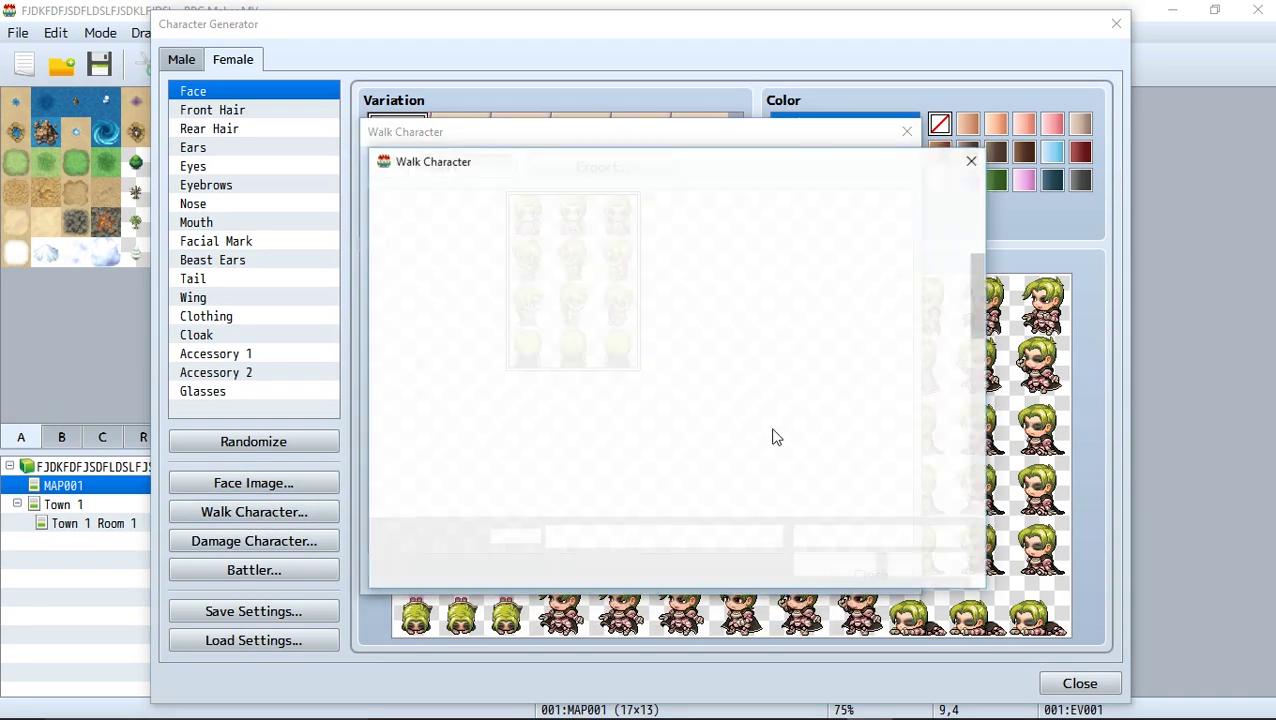
{"action": "scroll", "coordinate": [872, 418], "scroll_direction": "down", "scroll_amount": 5}
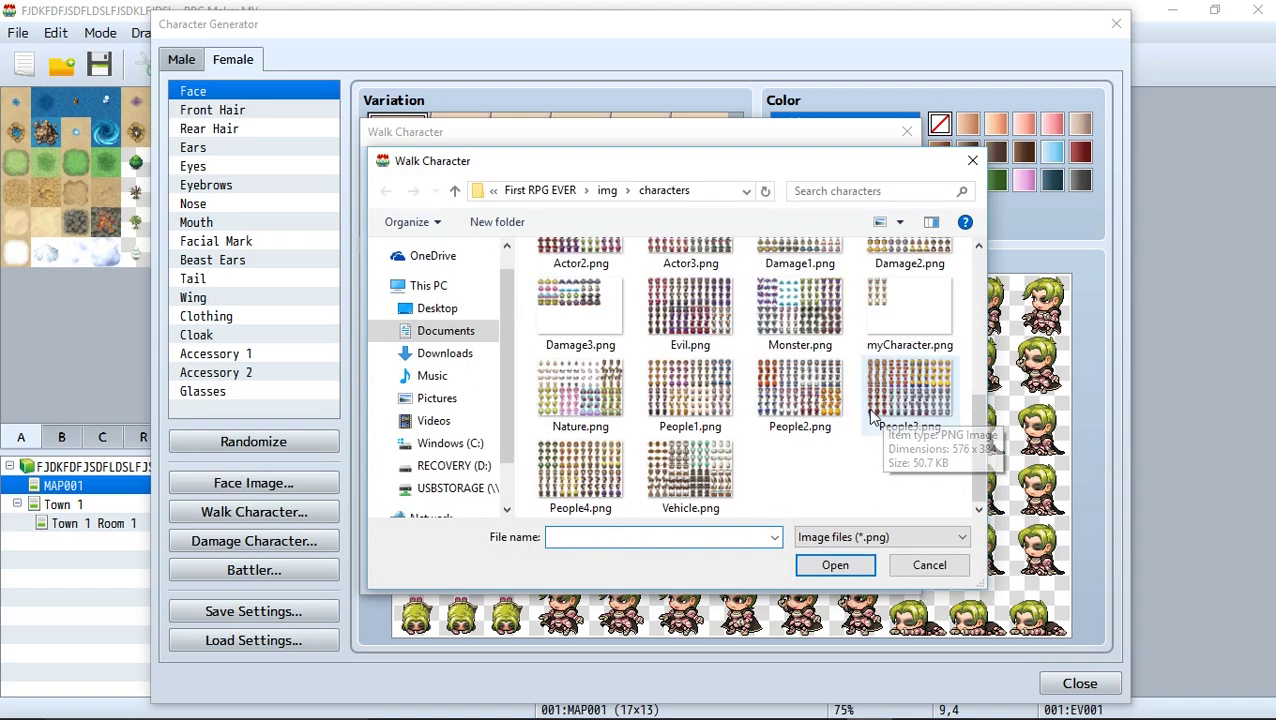
{"action": "double_click", "coordinate": [878, 322]}
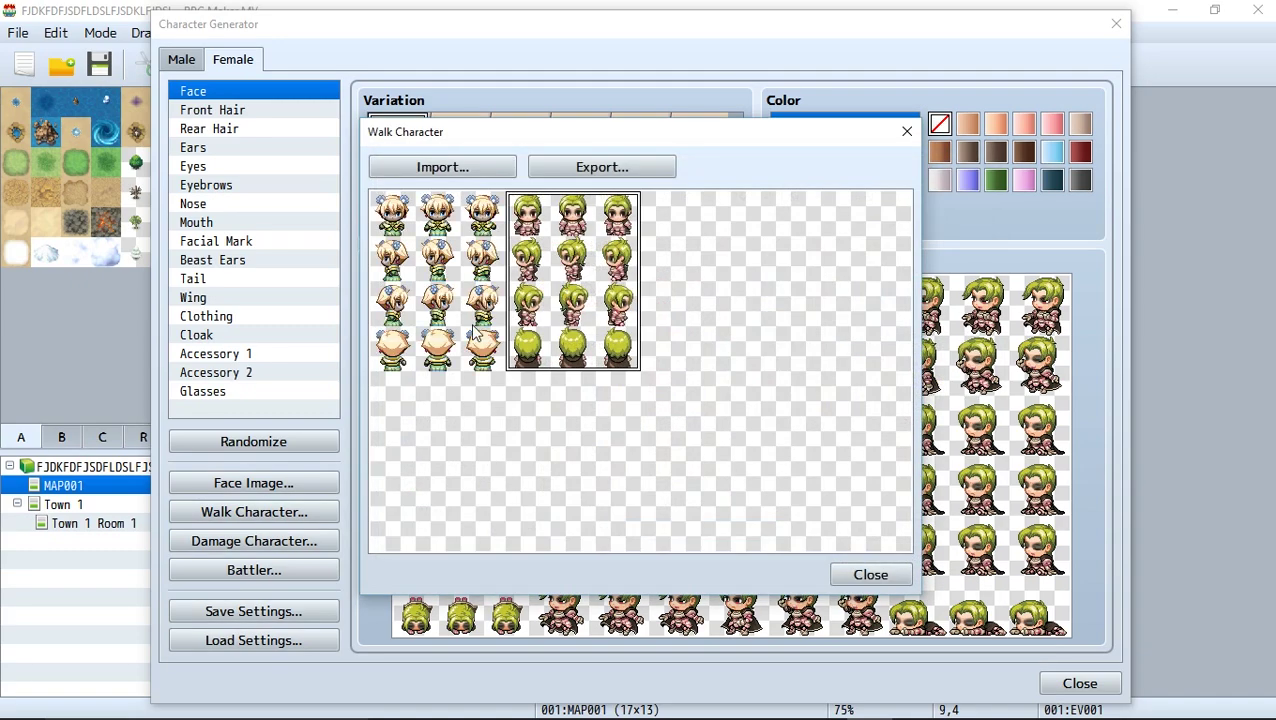
{"action": "left_click", "coordinate": [588, 166]}
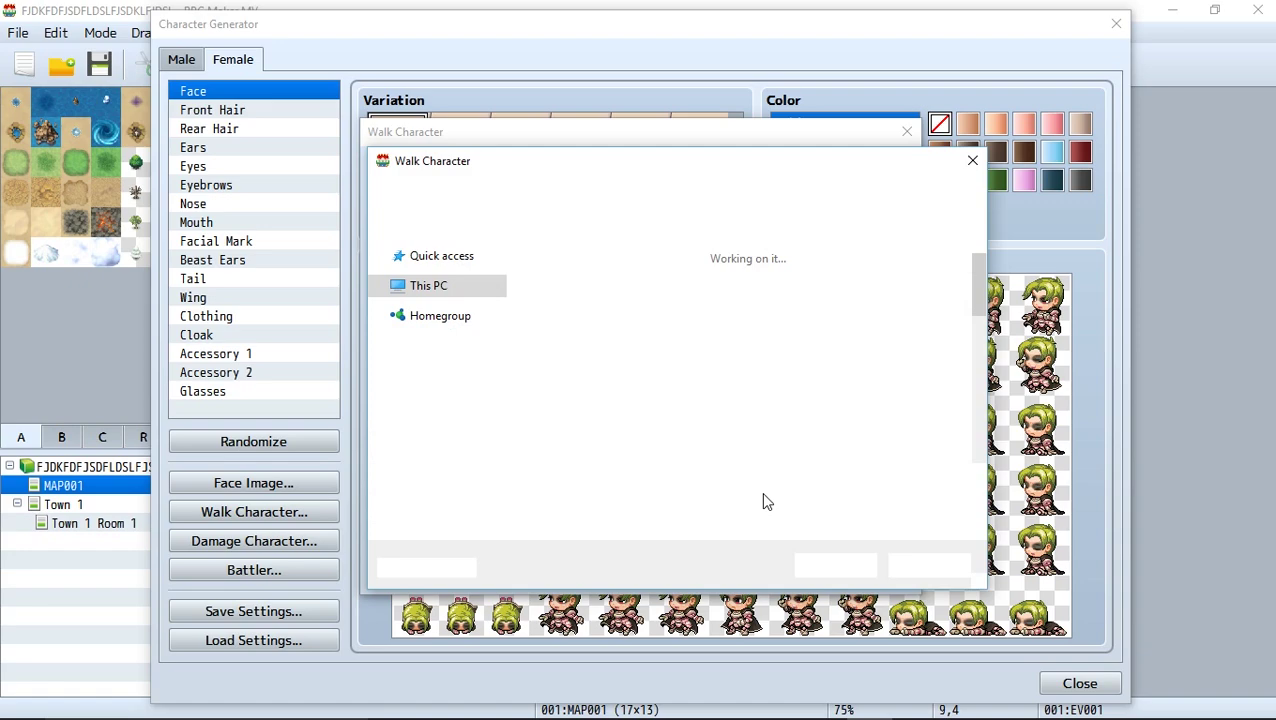
{"action": "left_click", "coordinate": [822, 567]}
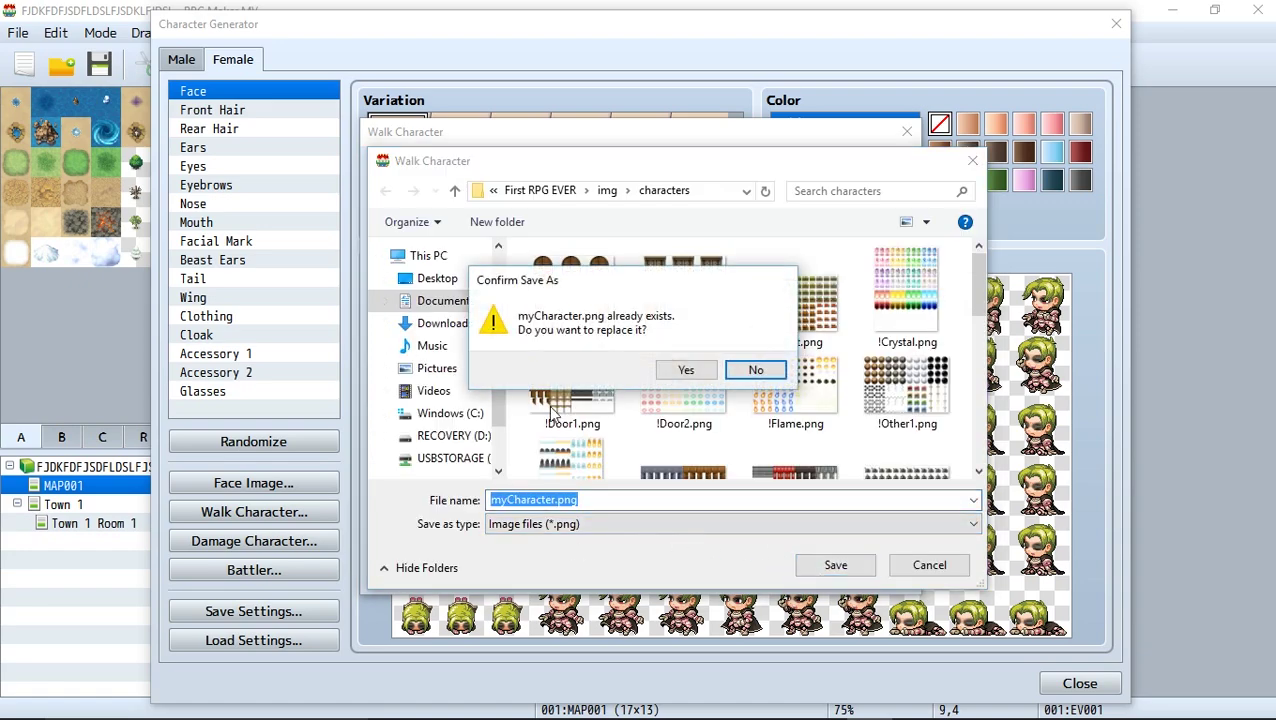
{"action": "left_click", "coordinate": [690, 371]}
{"action": "left_click", "coordinate": [886, 577]}
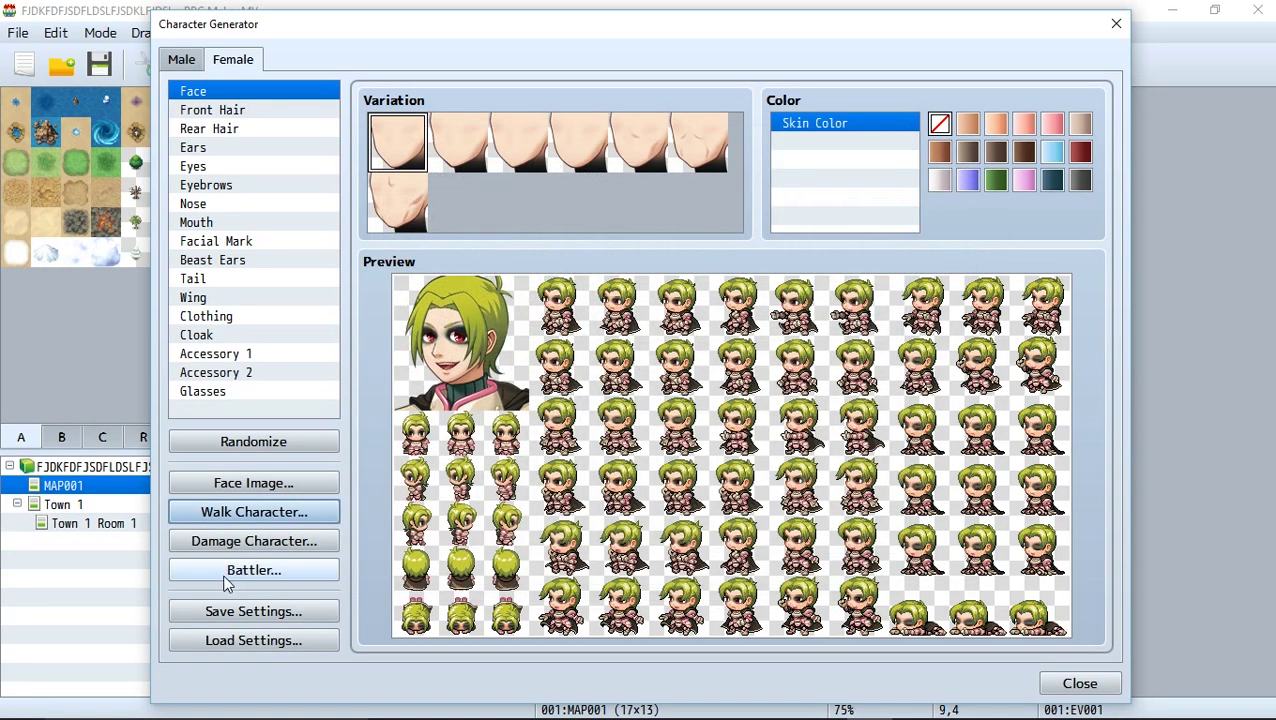
- Export the green-haired character's battler image as myBattler2 in the sv_actors folder and close the Character Generator
{"action": "left_click", "coordinate": [245, 572]}
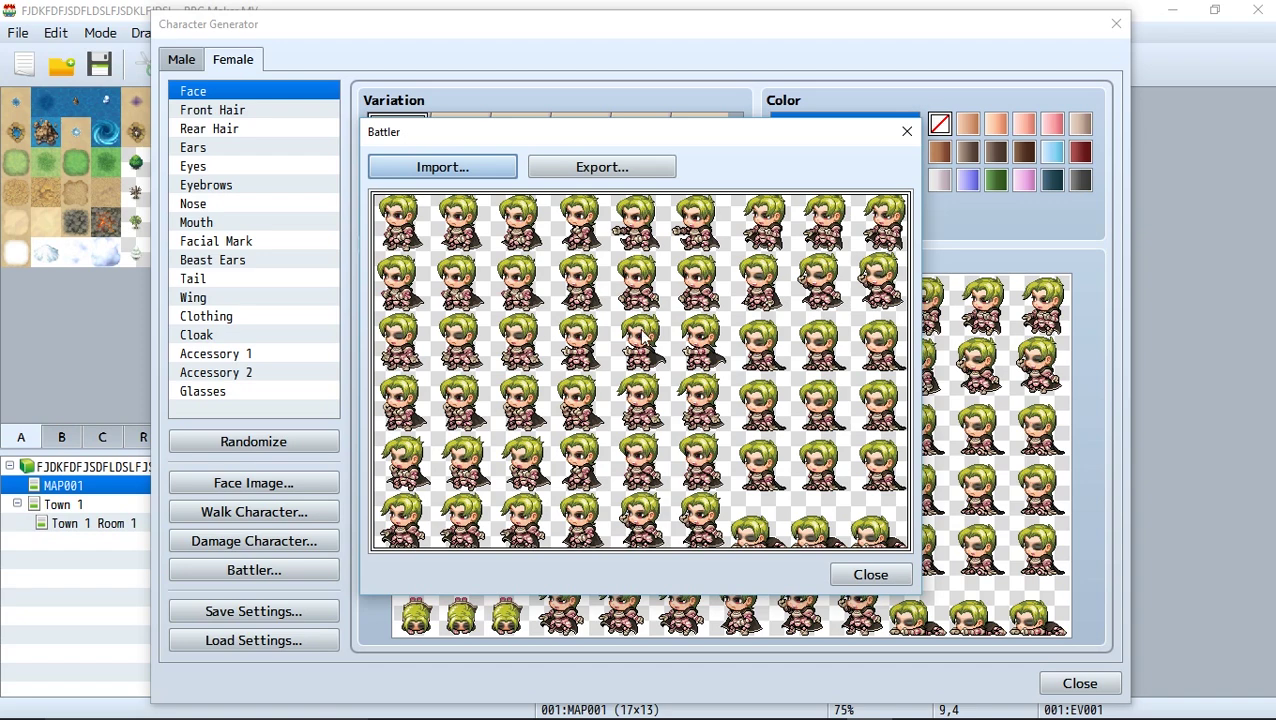
{"action": "left_click", "coordinate": [594, 170]}
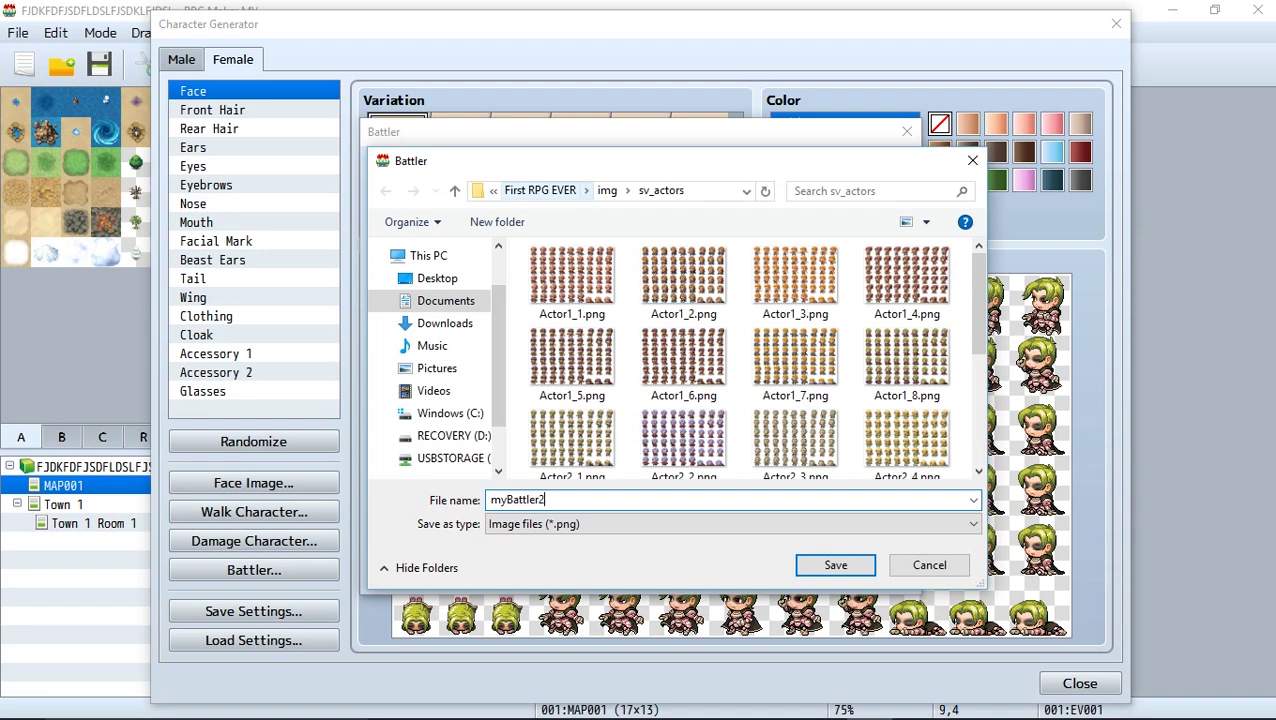
{"action": "left_click", "coordinate": [835, 565]}
{"action": "left_click", "coordinate": [869, 572]}
{"action": "key", "text": "Escape"}
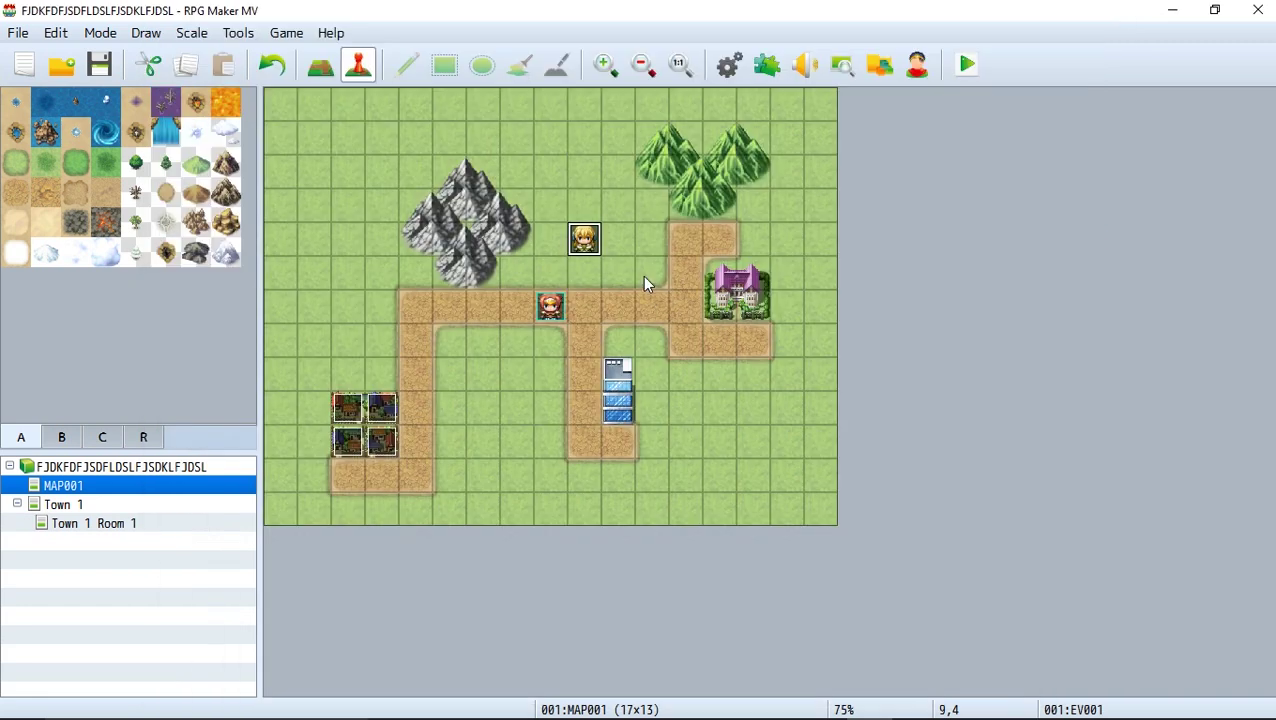
- Open event EV001 on the map and set its image to the front-facing blond character from myCharacter
{"action": "double_click", "coordinate": [589, 253]}
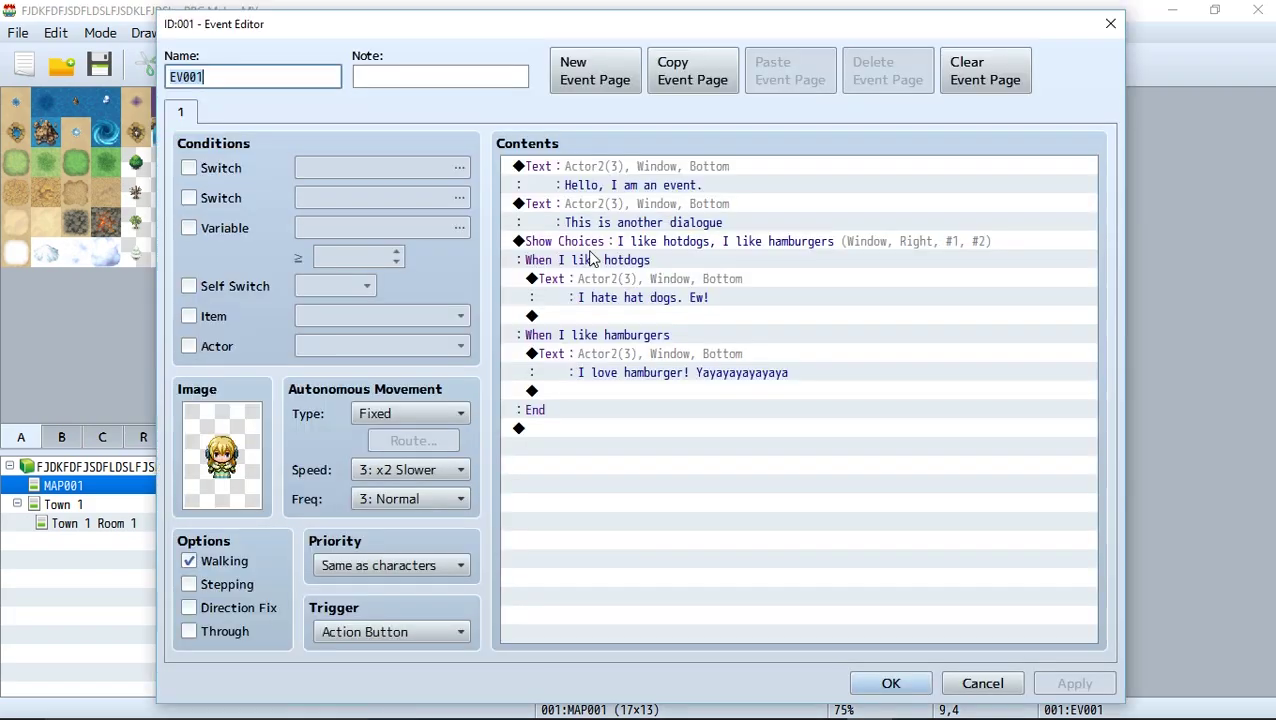
{"action": "double_click", "coordinate": [238, 480]}
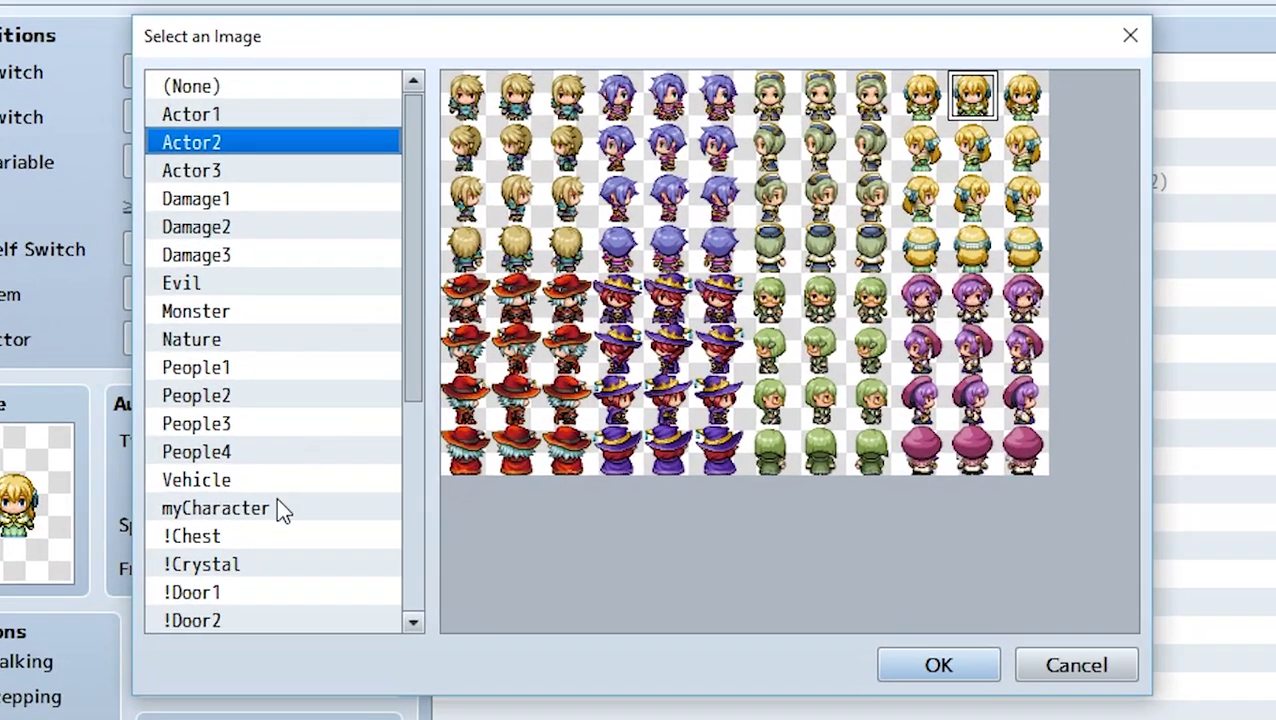
{"action": "left_click", "coordinate": [400, 458]}
{"action": "left_click", "coordinate": [516, 97]}
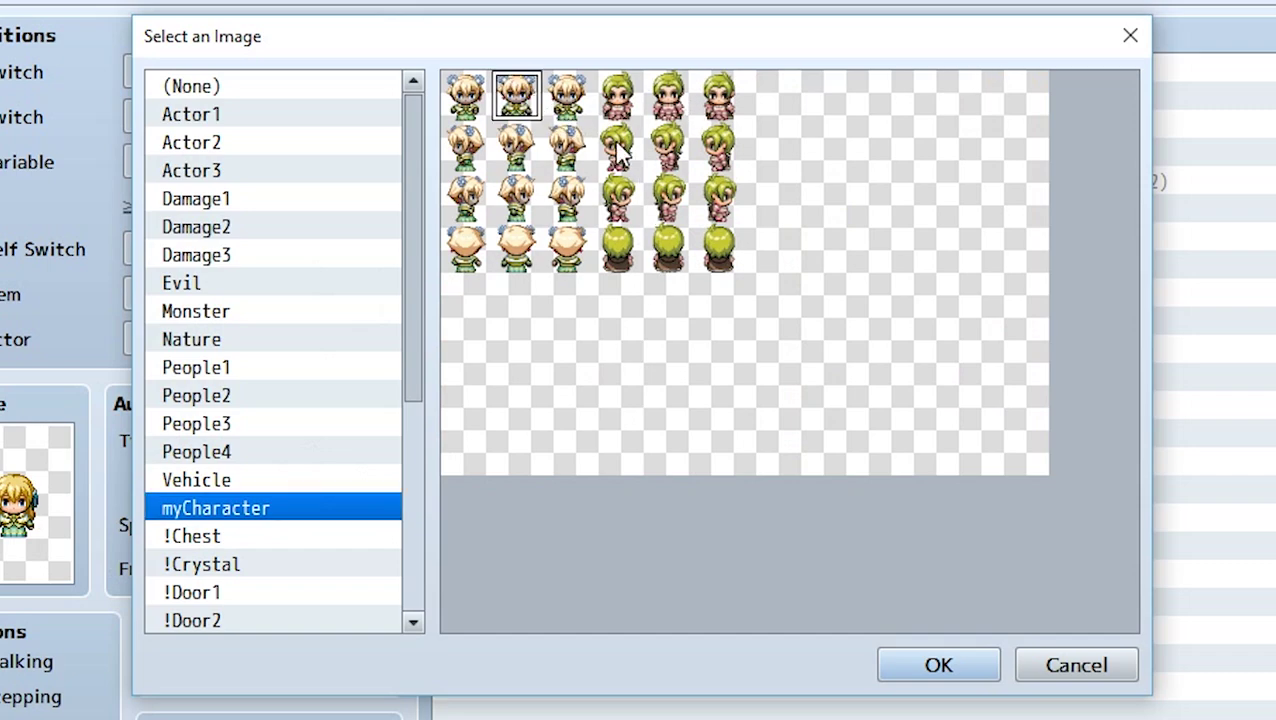
{"action": "left_click", "coordinate": [938, 666]}
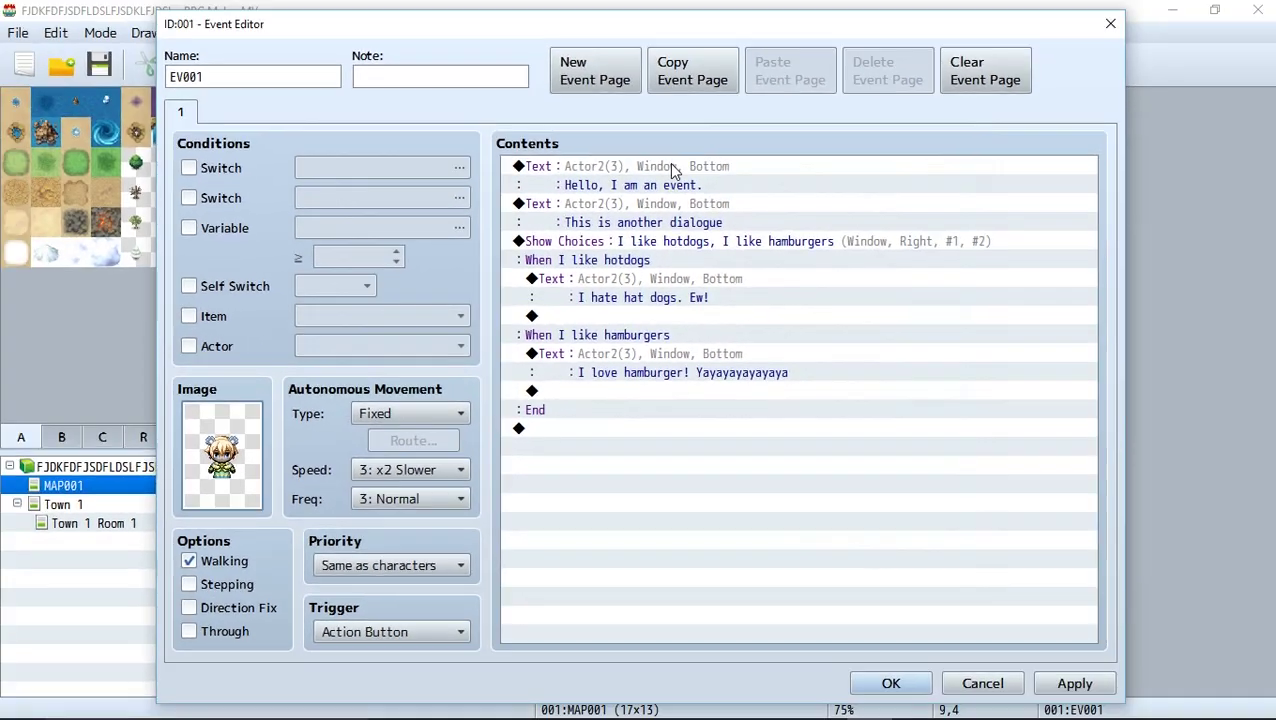
- Change the face of the "Hello, I am an event." message to the blond face from myFace
{"action": "left_click", "coordinate": [673, 171]}
{"action": "double_click", "coordinate": [673, 171]}
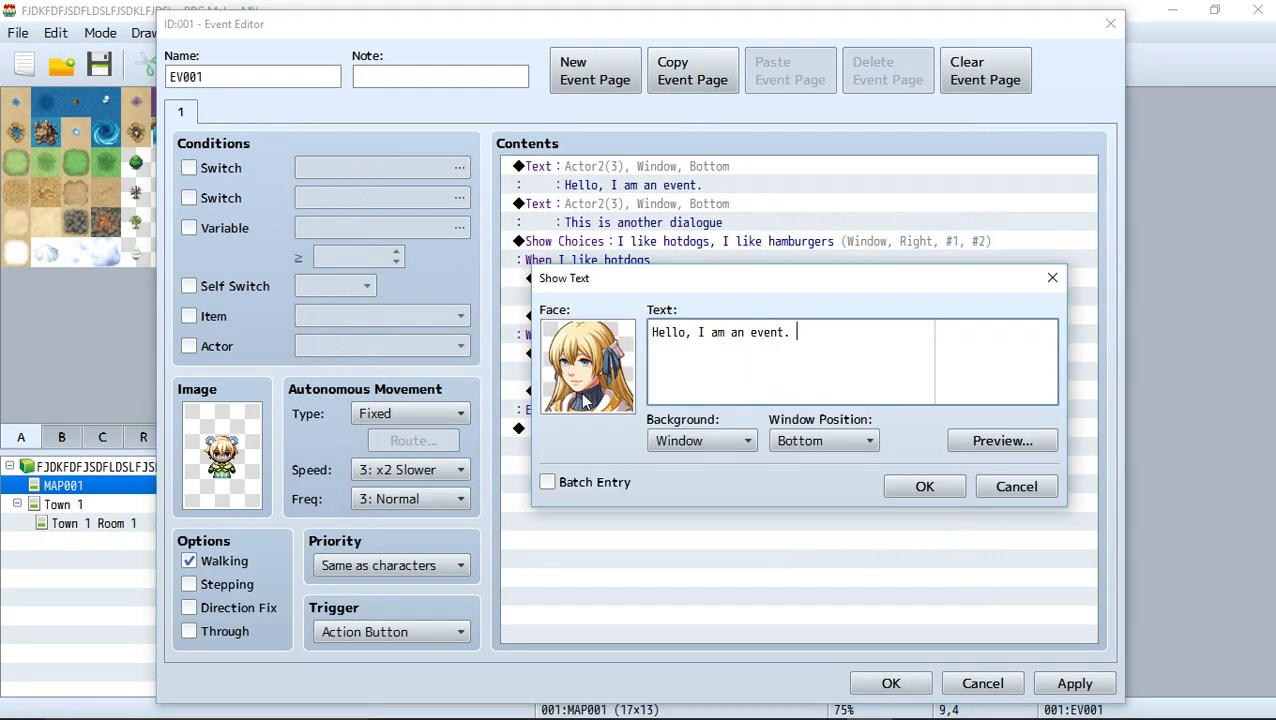
{"action": "double_click", "coordinate": [586, 398]}
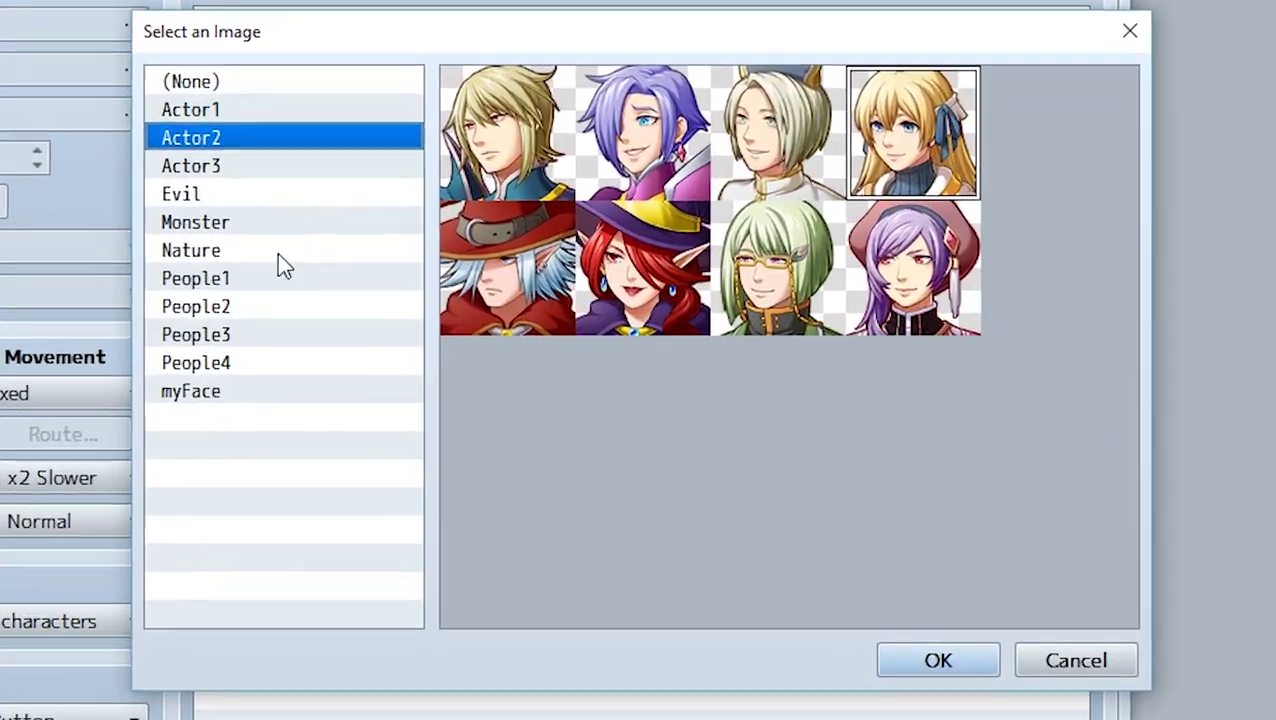
{"action": "left_click", "coordinate": [247, 393]}
{"action": "double_click", "coordinate": [486, 145]}
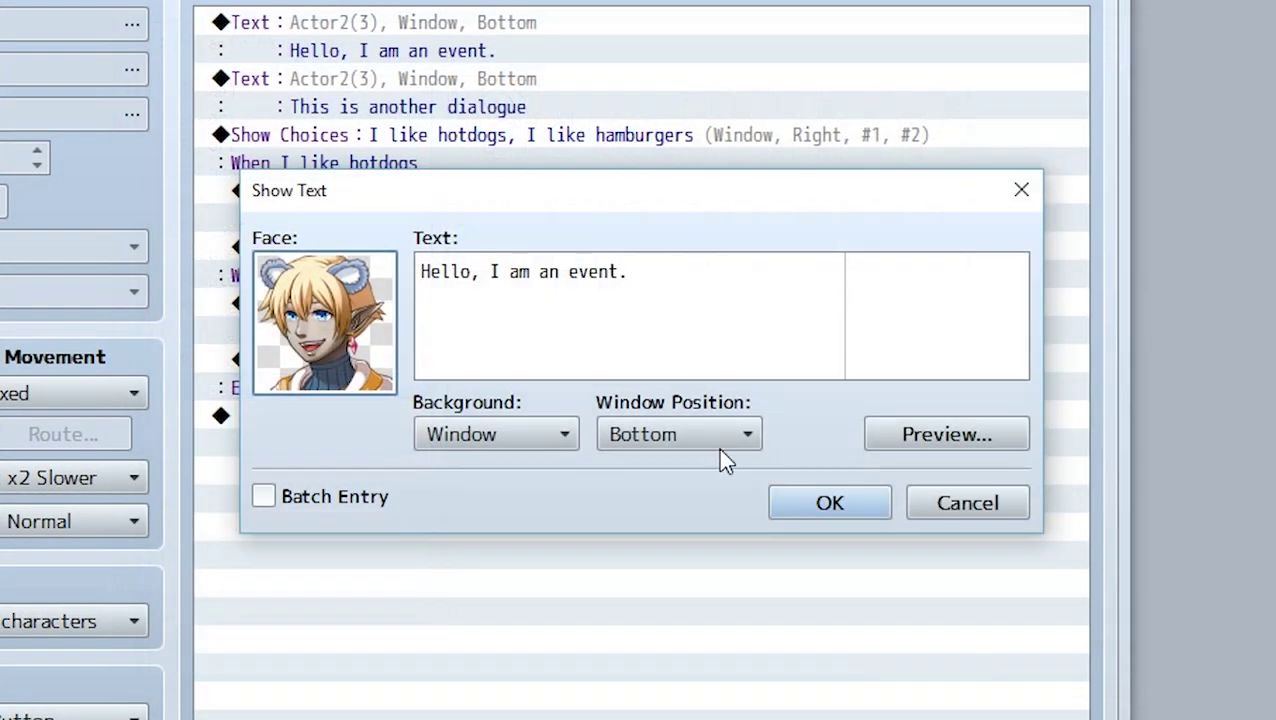
{"action": "left_click", "coordinate": [815, 508]}
- Change the face of the "This is another dialogue" message to the blond face from myFace and accept the event changes
{"action": "left_click", "coordinate": [383, 80]}
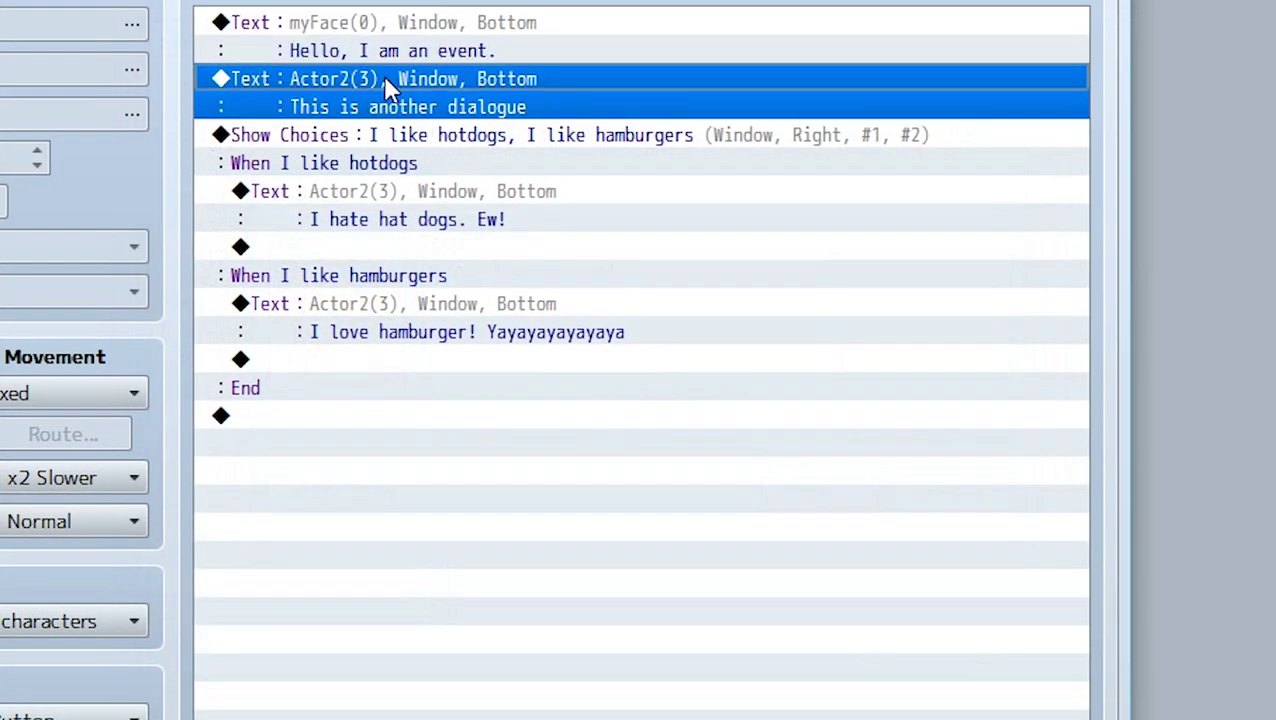
{"action": "double_click", "coordinate": [383, 80]}
{"action": "double_click", "coordinate": [343, 310]}
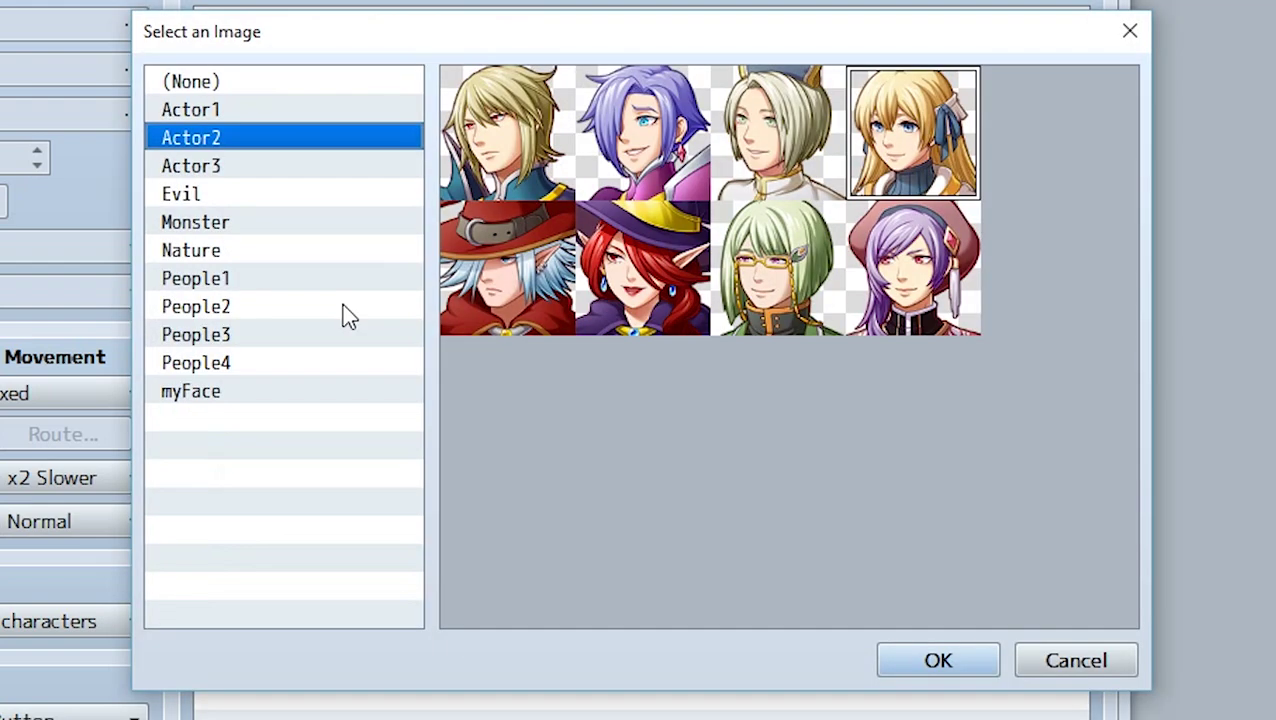
{"action": "left_click", "coordinate": [228, 392]}
{"action": "double_click", "coordinate": [512, 102]}
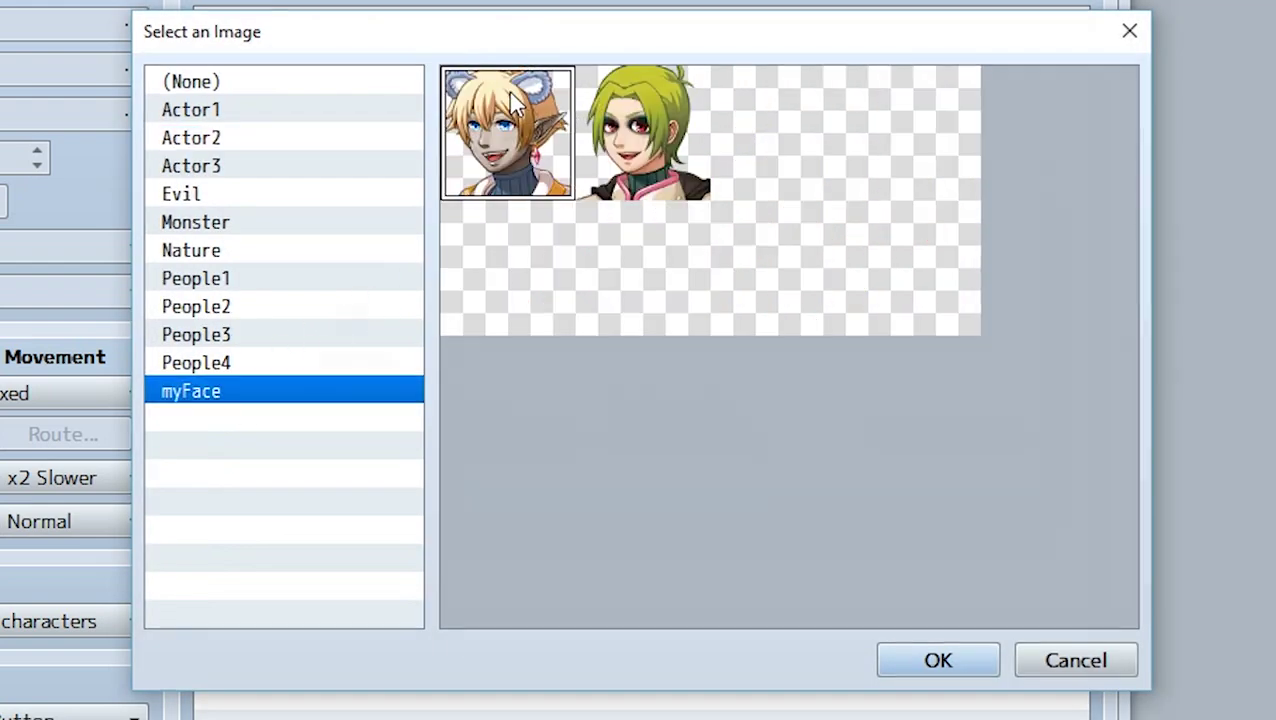
{"action": "left_click", "coordinate": [832, 512]}
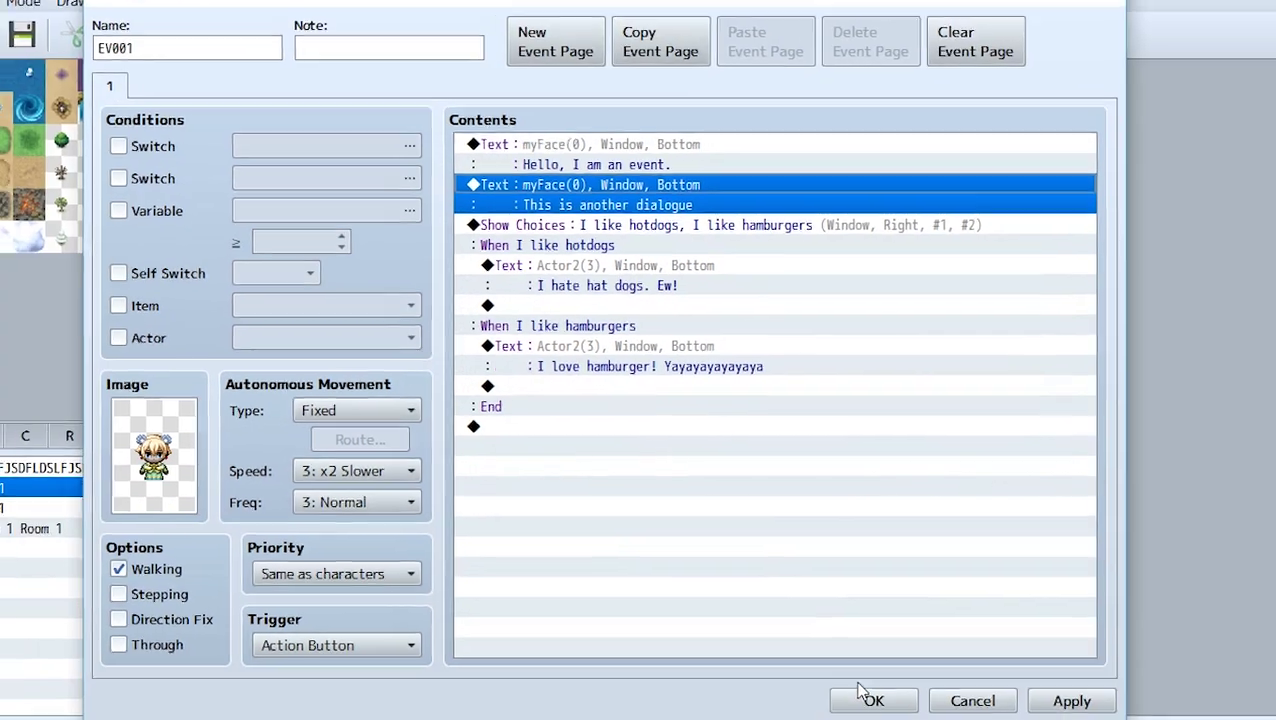
{"action": "left_click", "coordinate": [862, 695]}
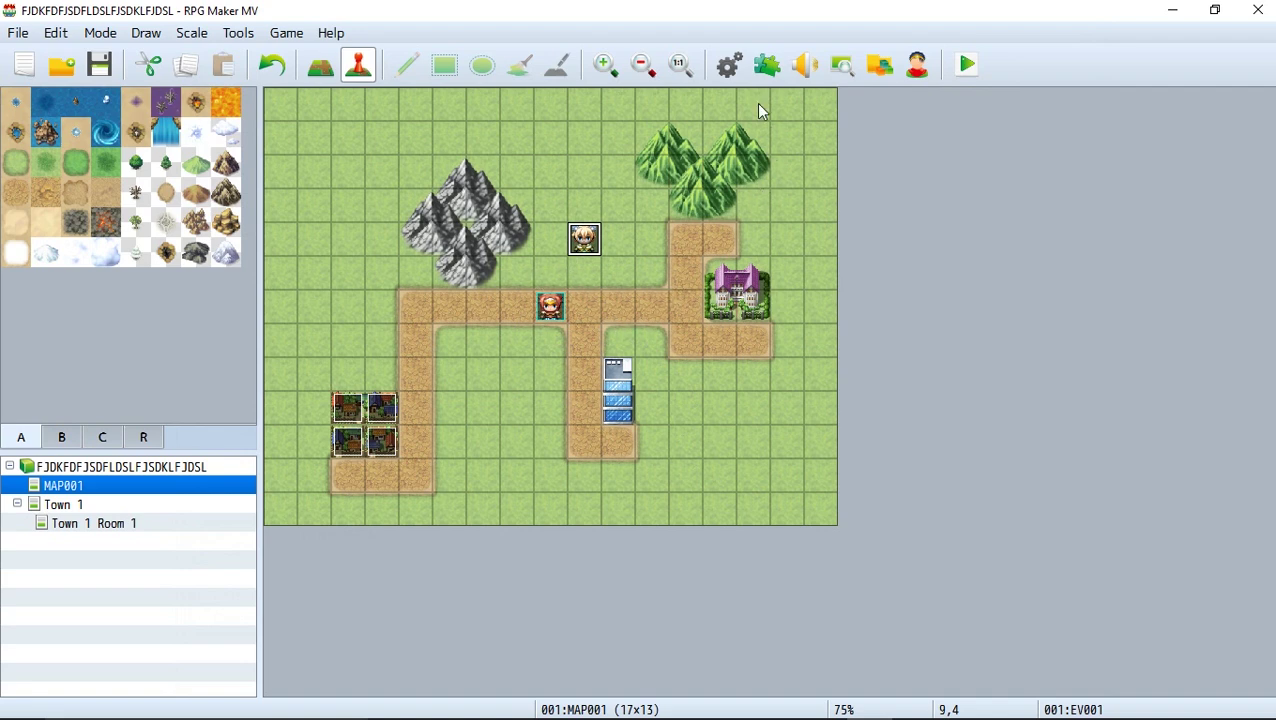
- Open the Database and set the face of actor 0001 to the green-haired face from myFace
{"action": "left_click", "coordinate": [732, 70]}
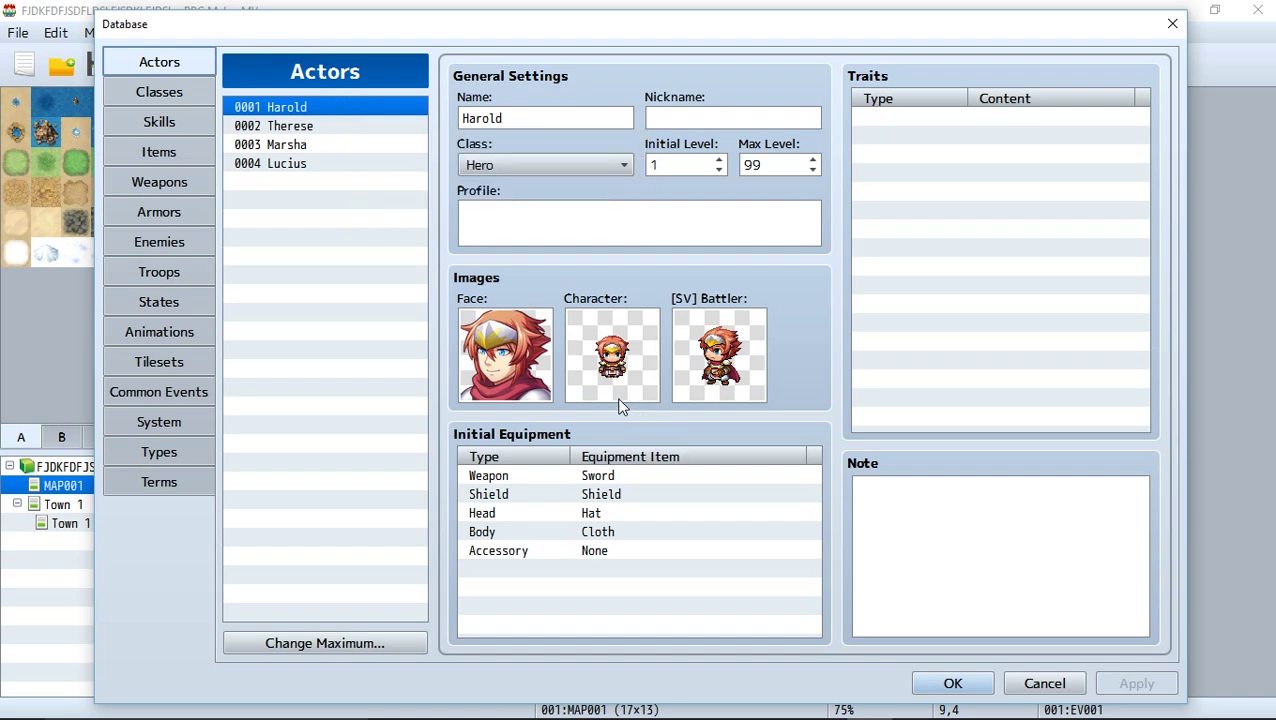
{"action": "double_click", "coordinate": [516, 367]}
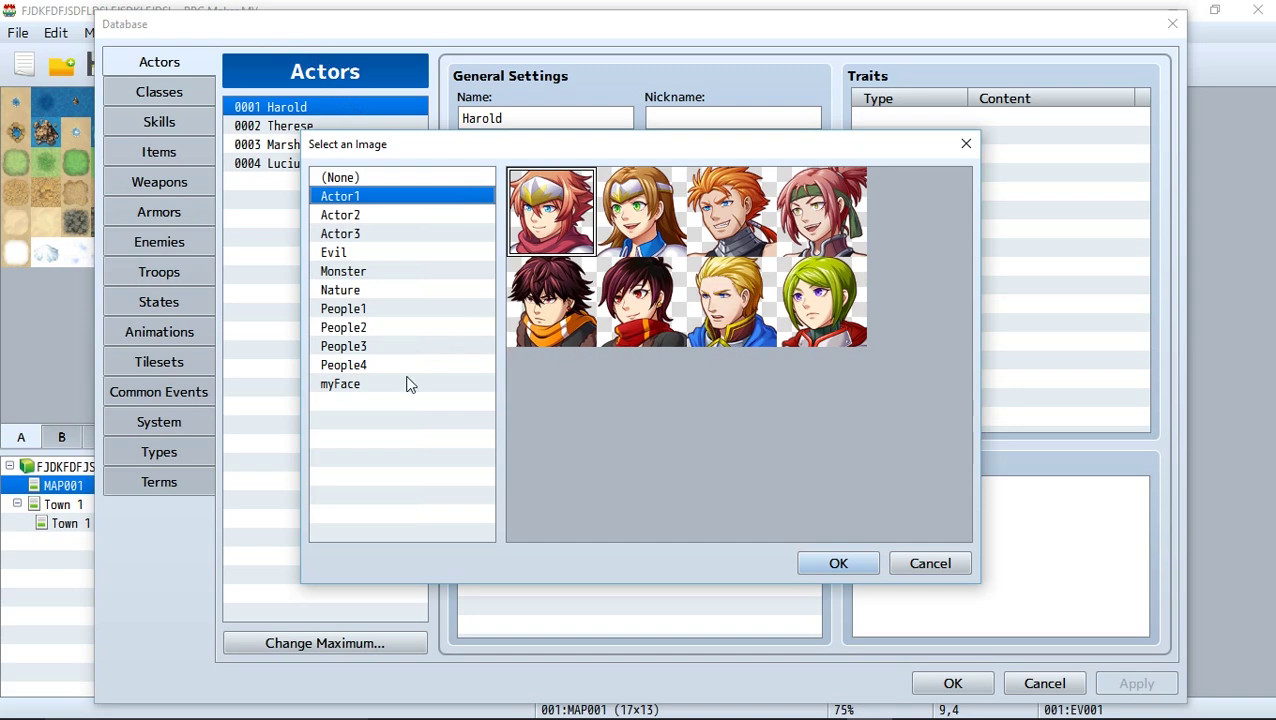
{"action": "left_click", "coordinate": [407, 384]}
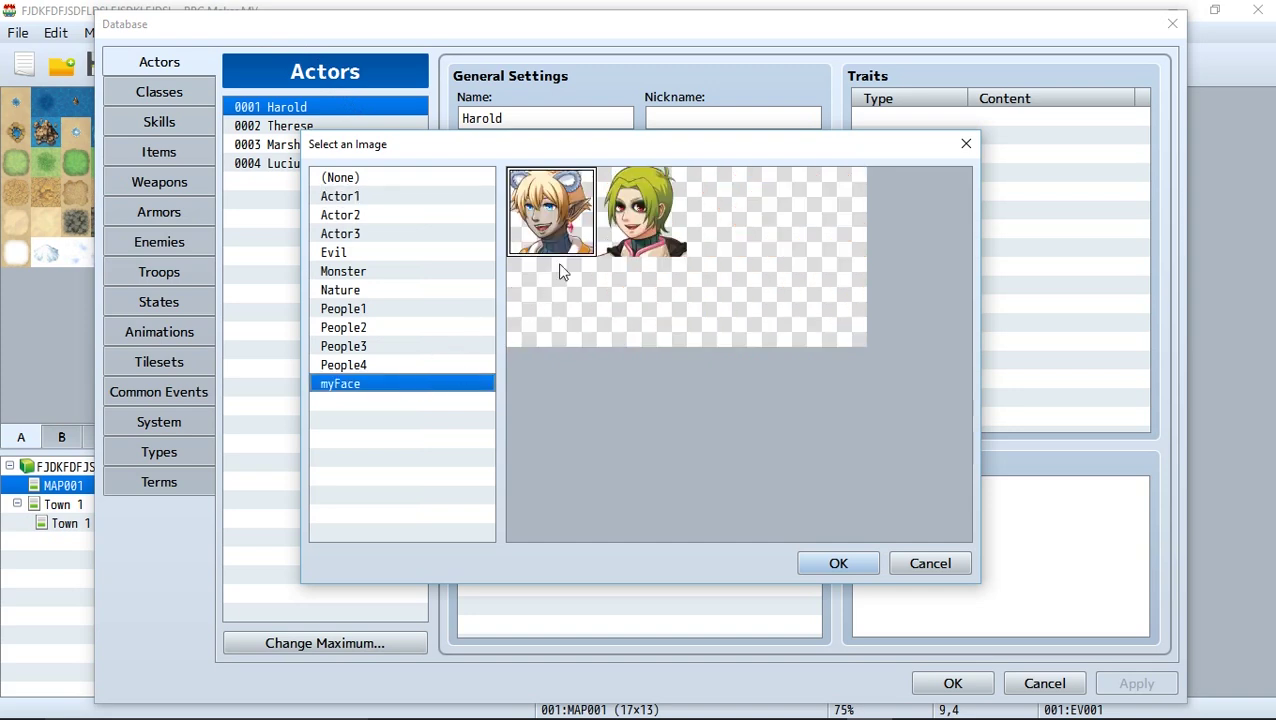
{"action": "double_click", "coordinate": [618, 212]}
- Set the character image of actor 0001 to the green-haired sprite from myCharacter
{"action": "double_click", "coordinate": [620, 368]}
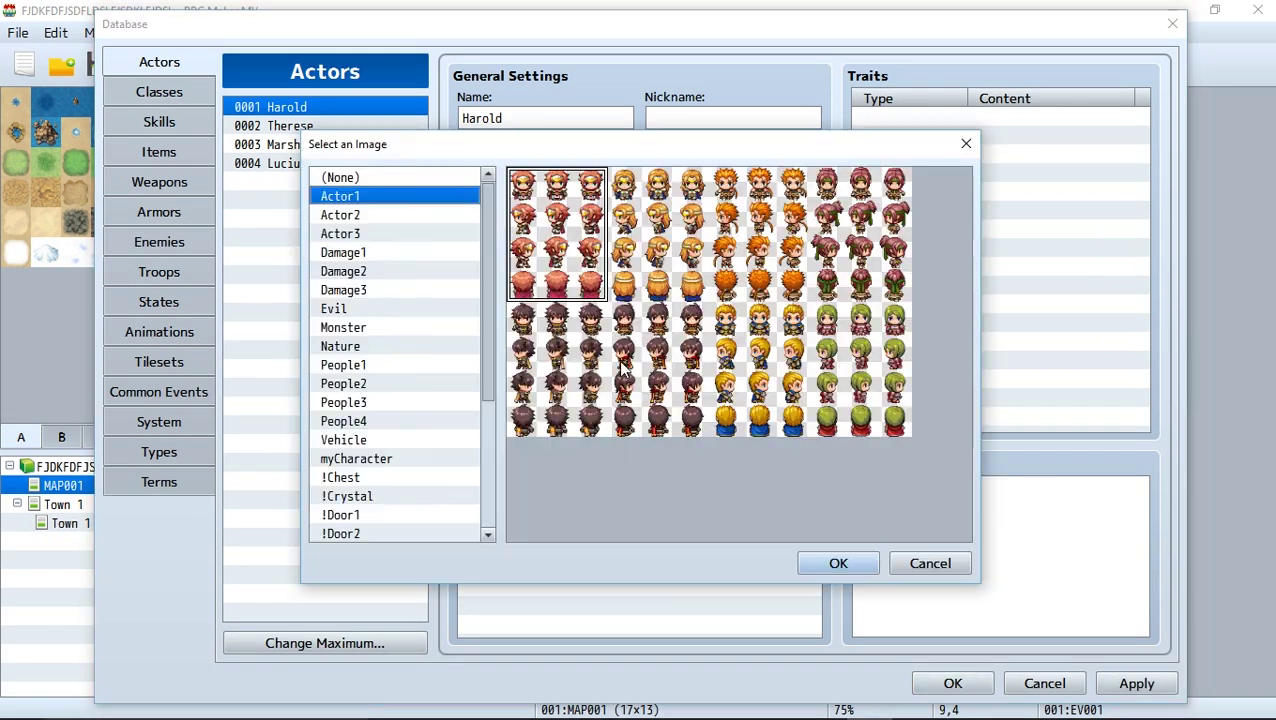
{"action": "left_click", "coordinate": [407, 461]}
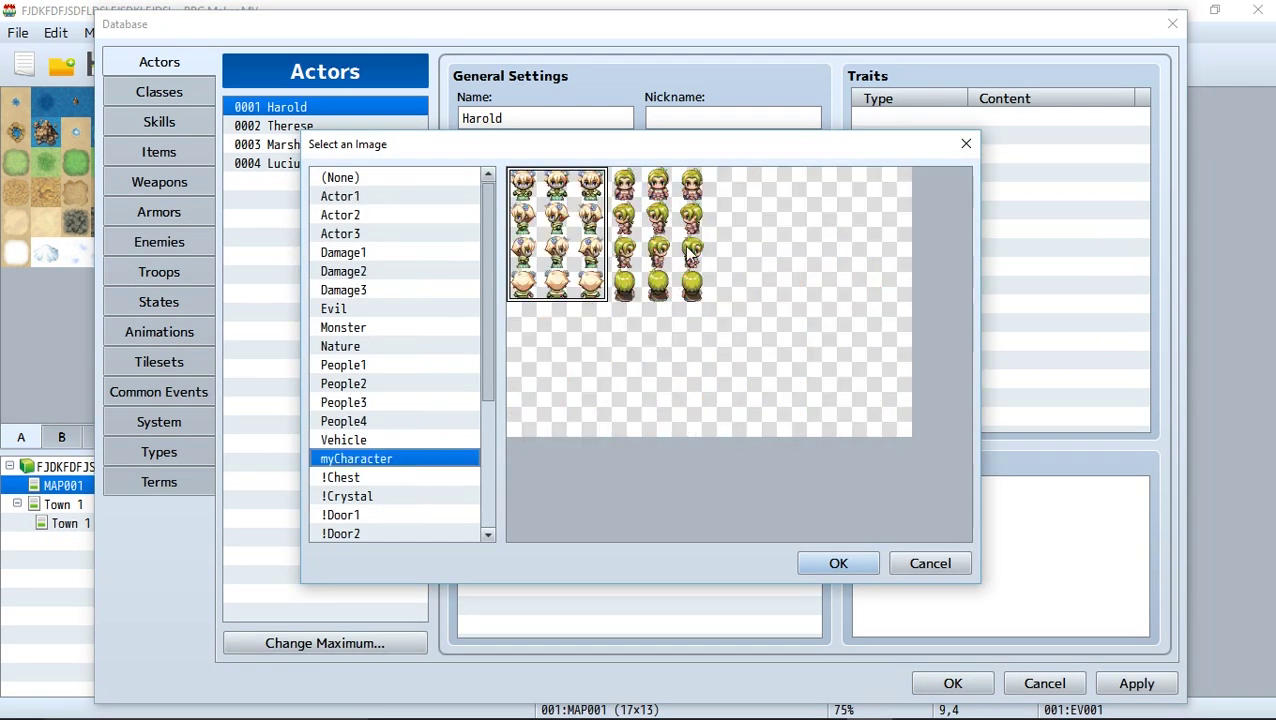
{"action": "double_click", "coordinate": [688, 248]}
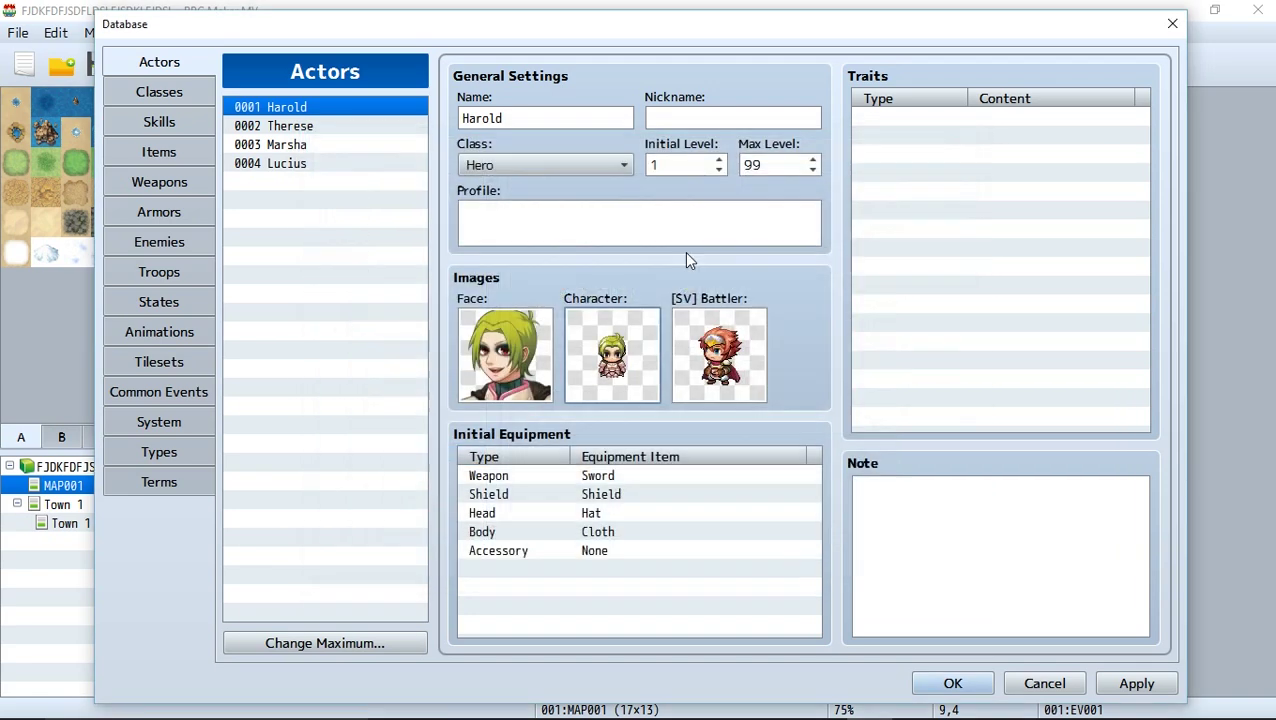
- Set the side-view battler image of actor 0001 to myBattler2
{"action": "double_click", "coordinate": [737, 376]}
{"action": "scroll", "coordinate": [485, 398], "scroll_direction": "down", "scroll_amount": 1}
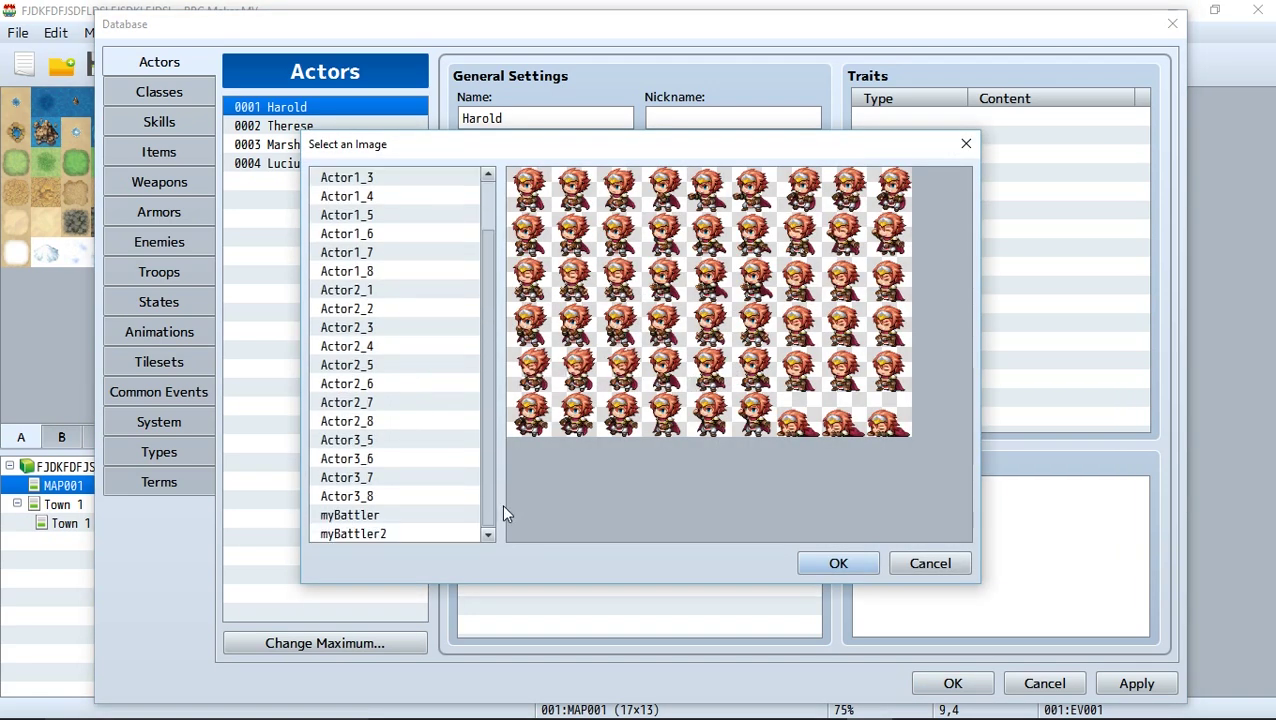
{"action": "left_click", "coordinate": [378, 536]}
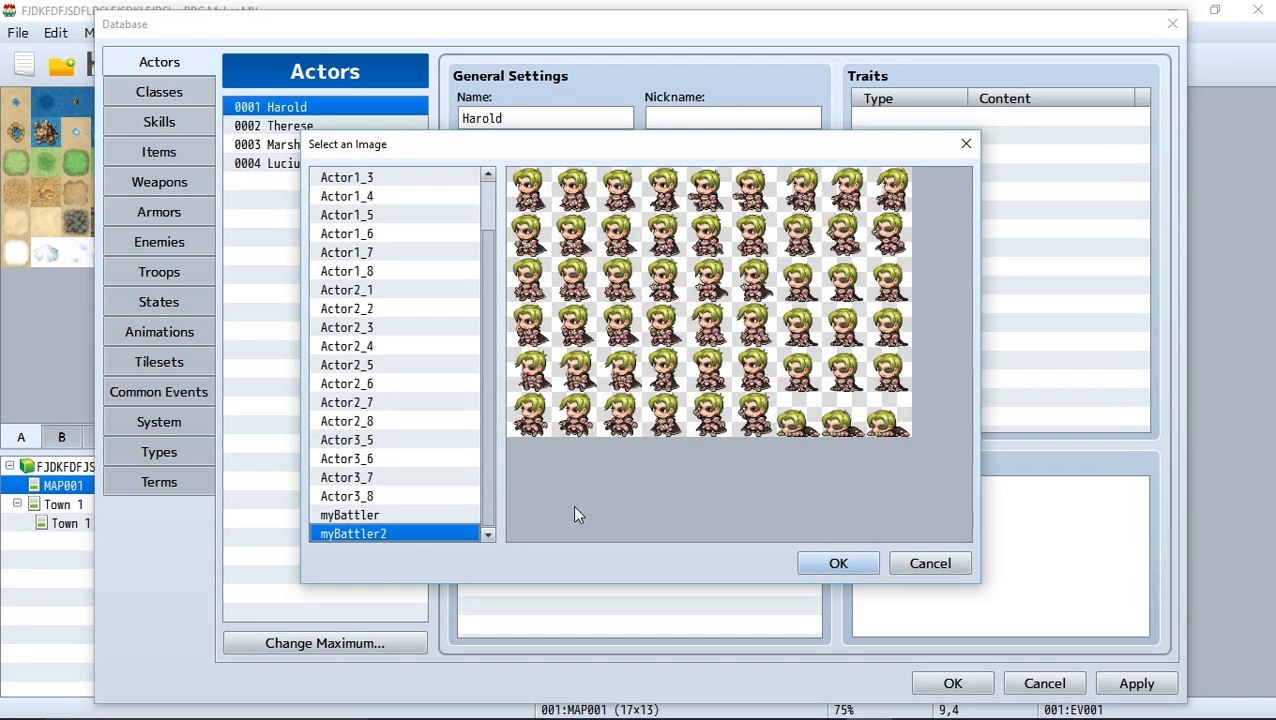
{"action": "left_click", "coordinate": [838, 562]}
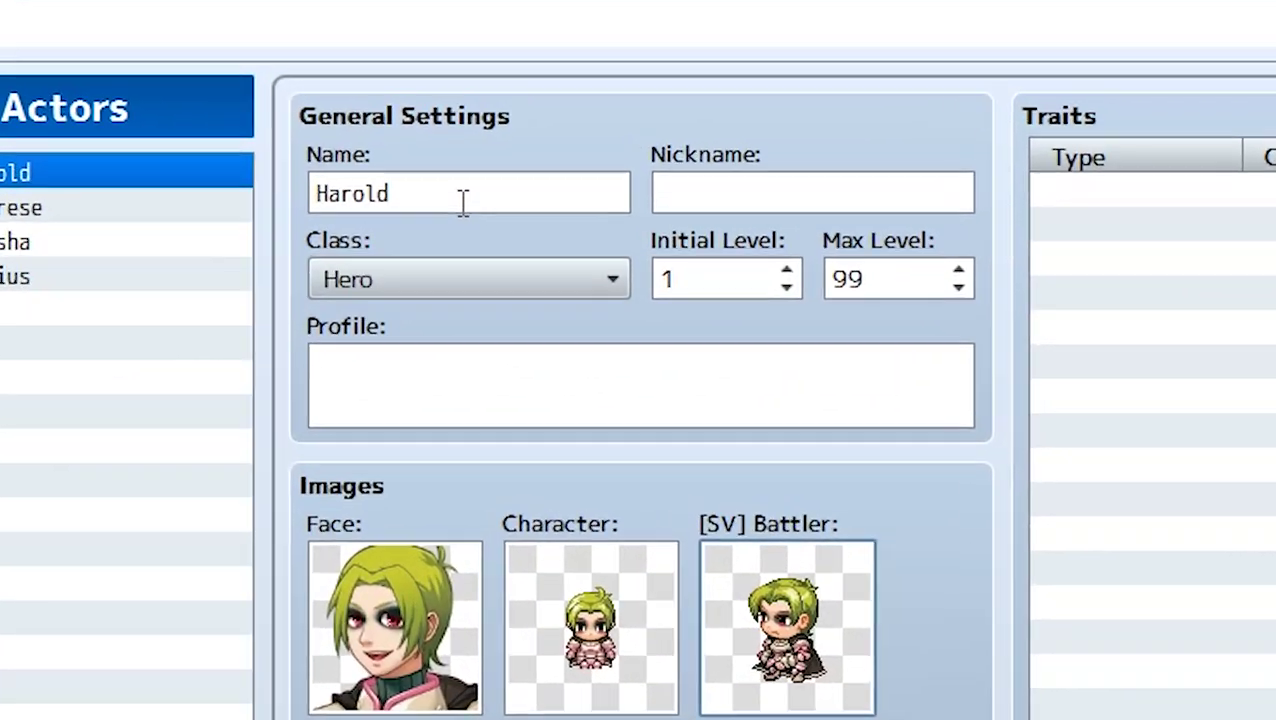
- Rename actor 0001 as Tisnnskd
{"action": "double_click", "coordinate": [533, 117]}
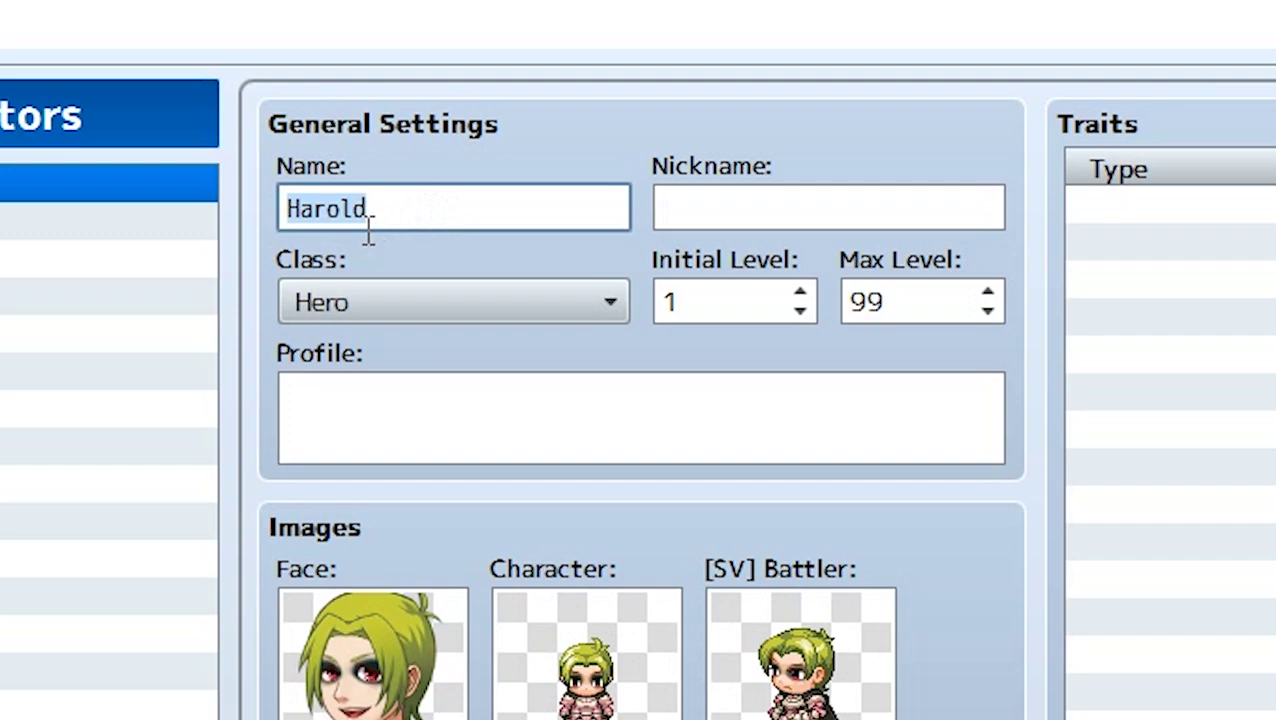
{"action": "type", "text": "Tisnnskd"}
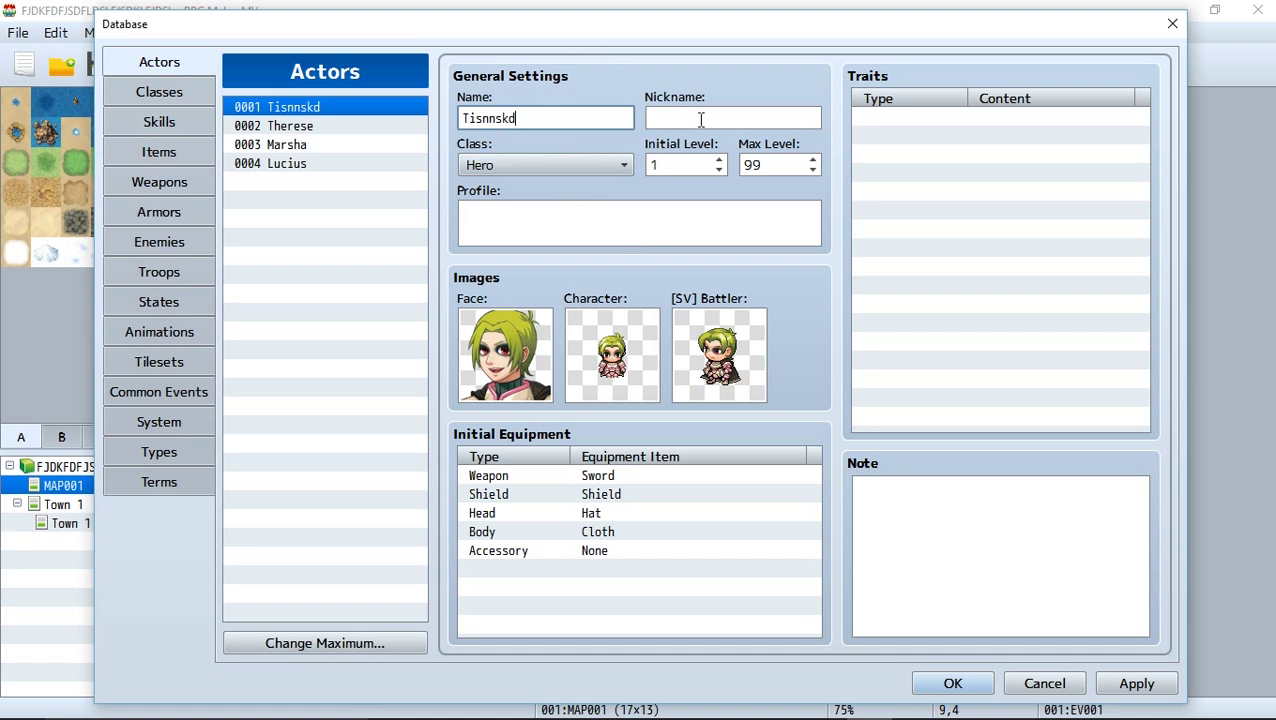
- Examine the nickname, class choices and level settings of actor 0001, and look through the other three actors' settings
{"action": "left_click", "coordinate": [701, 120]}
{"action": "left_click", "coordinate": [521, 166]}
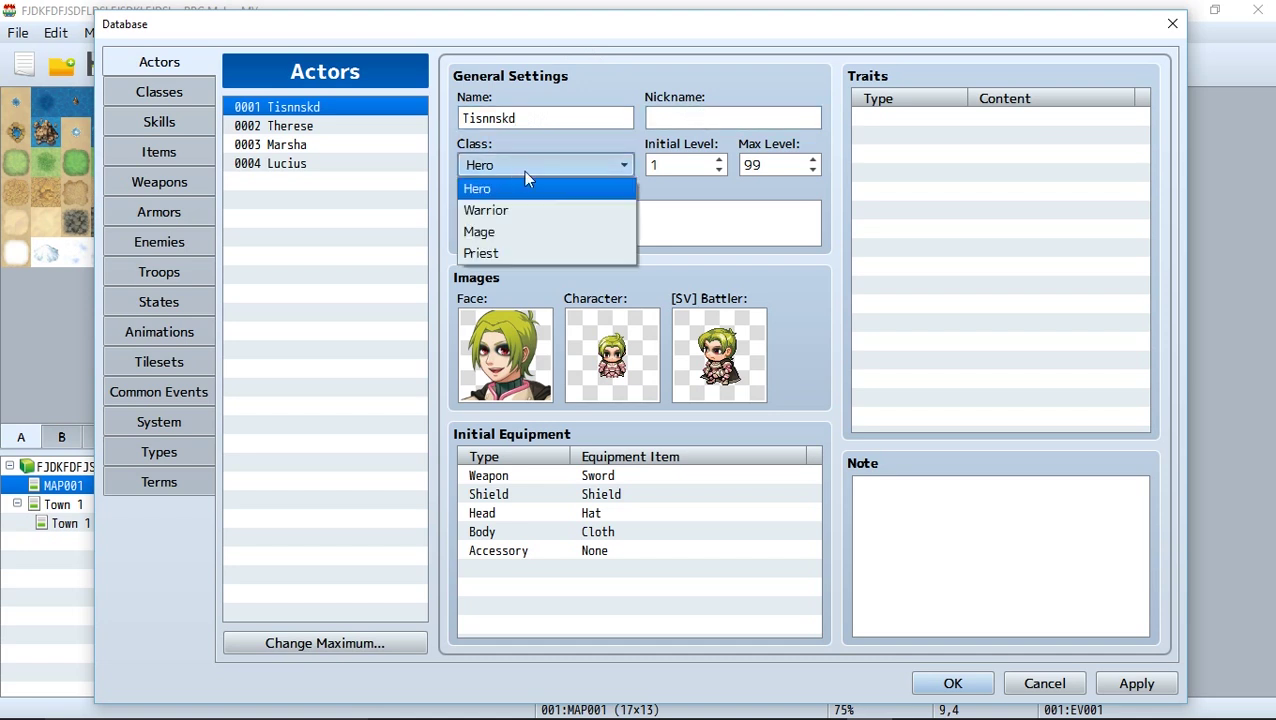
{"action": "left_click", "coordinate": [780, 233]}
{"action": "left_click", "coordinate": [700, 165]}
{"action": "left_click", "coordinate": [778, 163]}
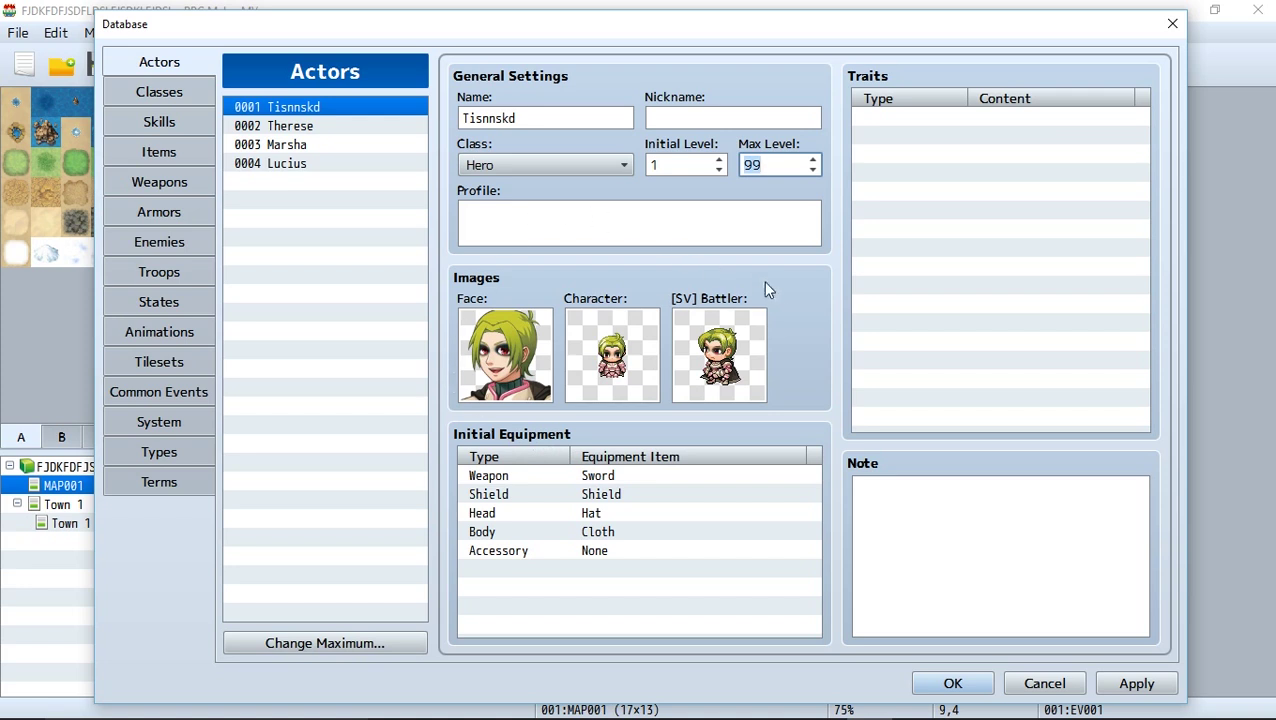
{"action": "left_click", "coordinate": [303, 127]}
{"action": "left_click", "coordinate": [311, 146]}
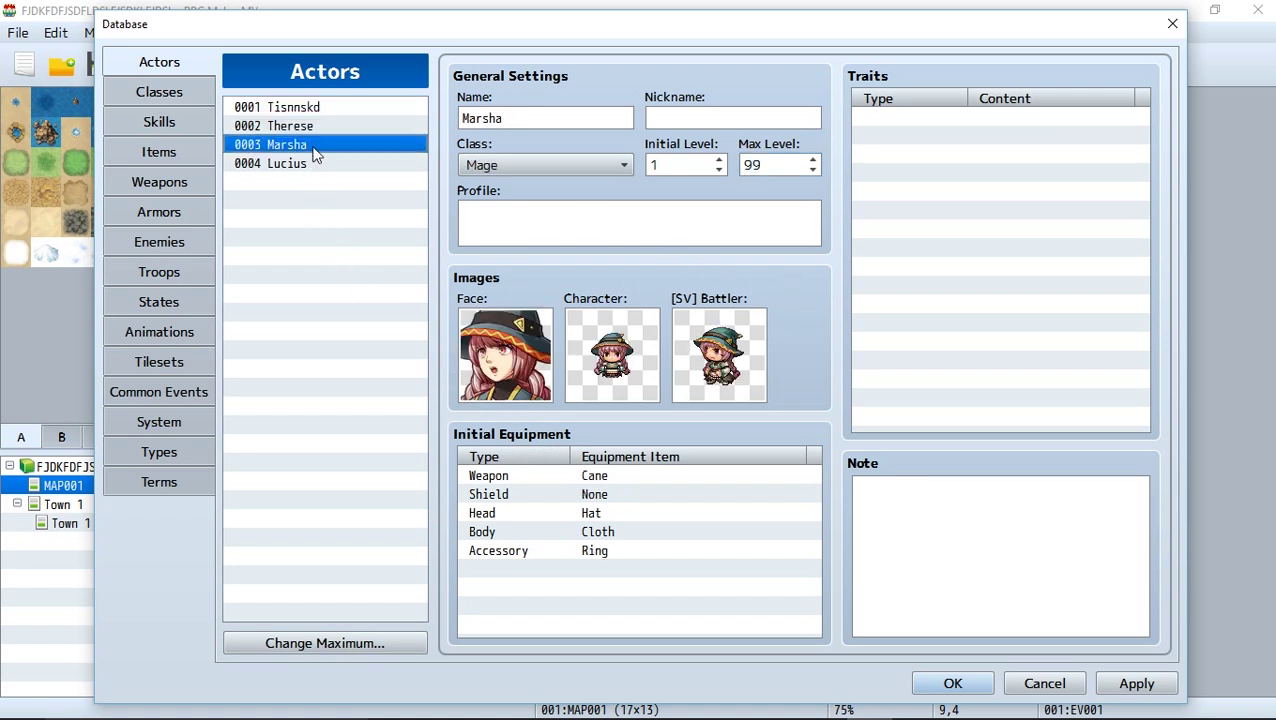
{"action": "left_click", "coordinate": [329, 164]}
{"action": "left_click", "coordinate": [318, 108]}
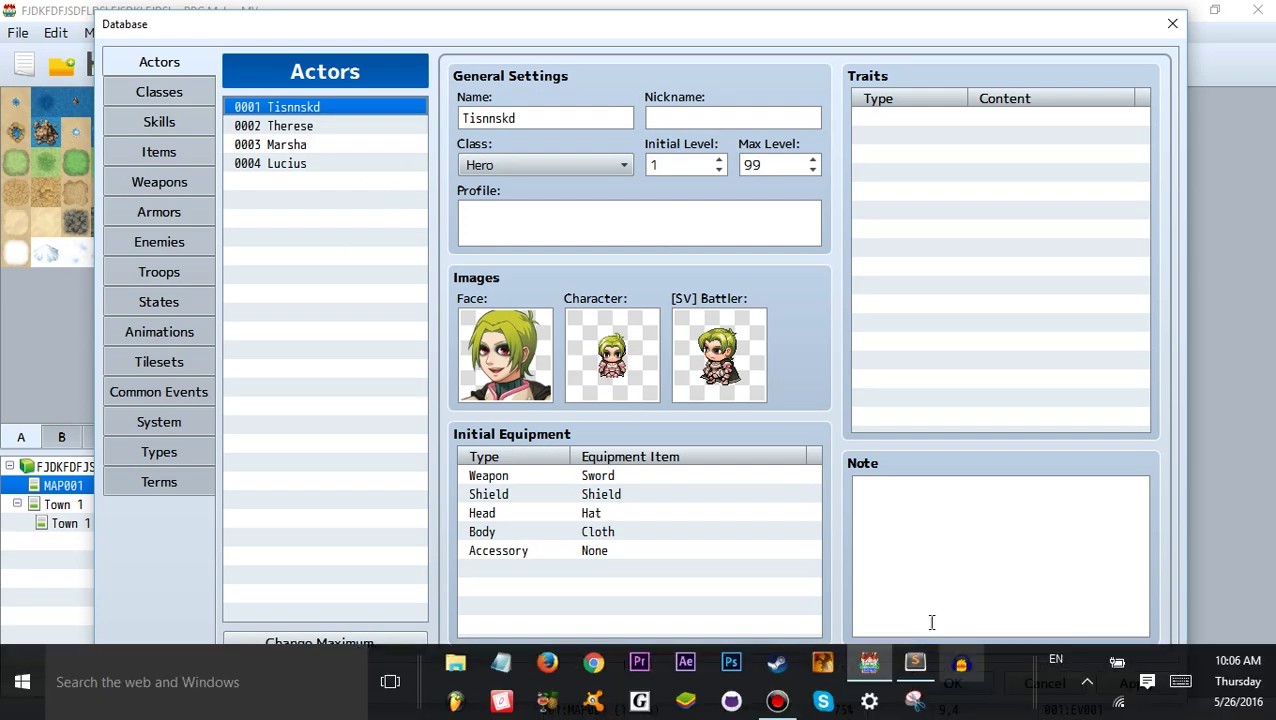
- Accept the database changes and playtest the map, walking the party along the dirt road and opening the party menu
{"action": "left_click", "coordinate": [966, 684]}
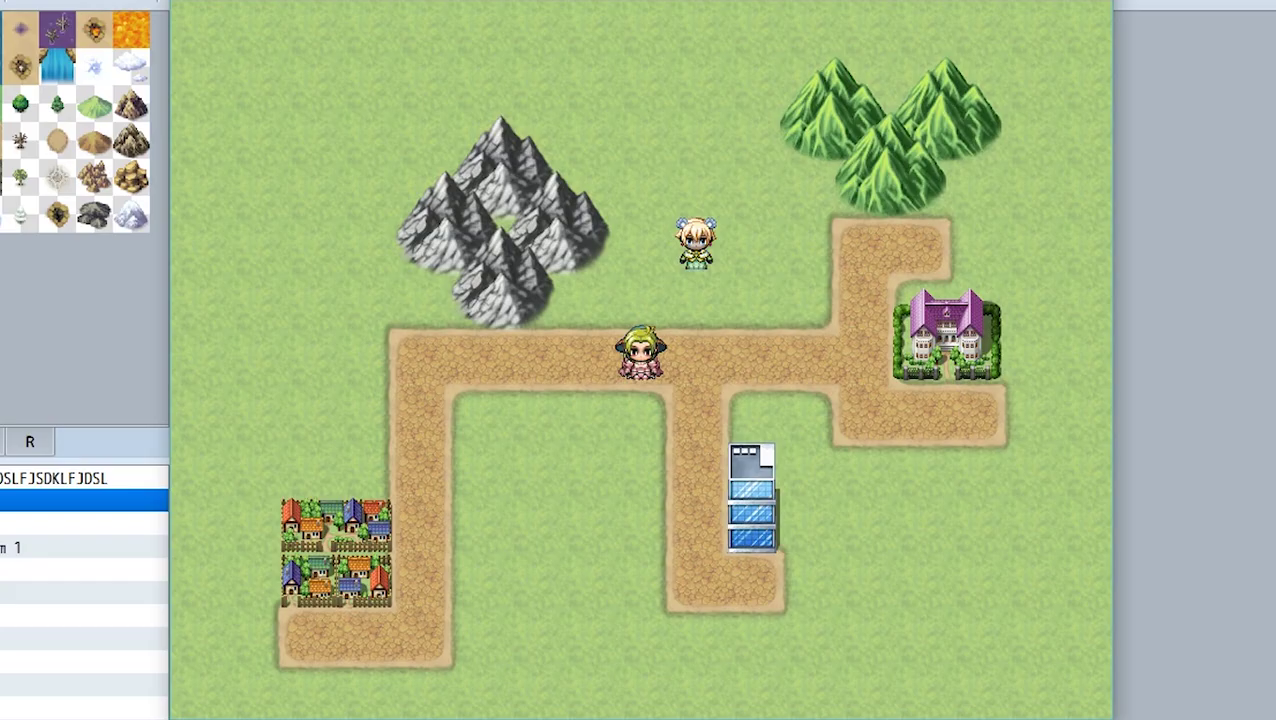
{"action": "key", "text": "Right"}
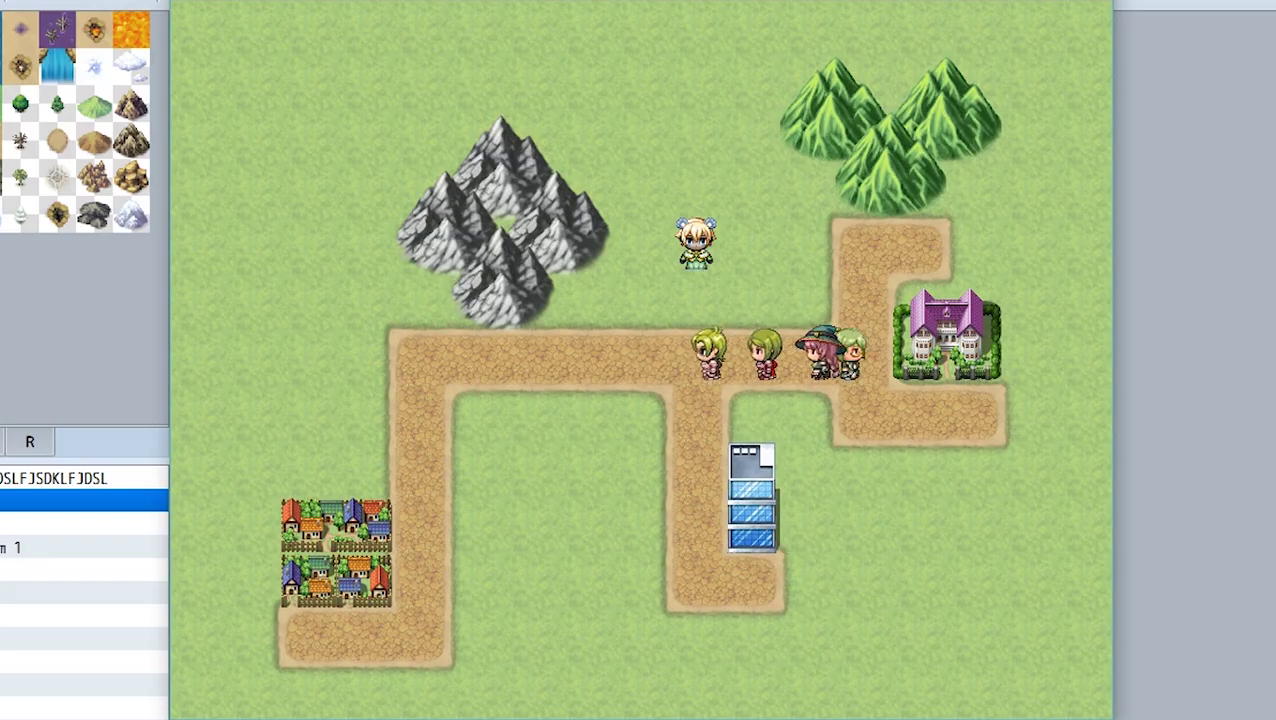
{"action": "key", "text": "Right"}
{"action": "key", "text": "Escape"}
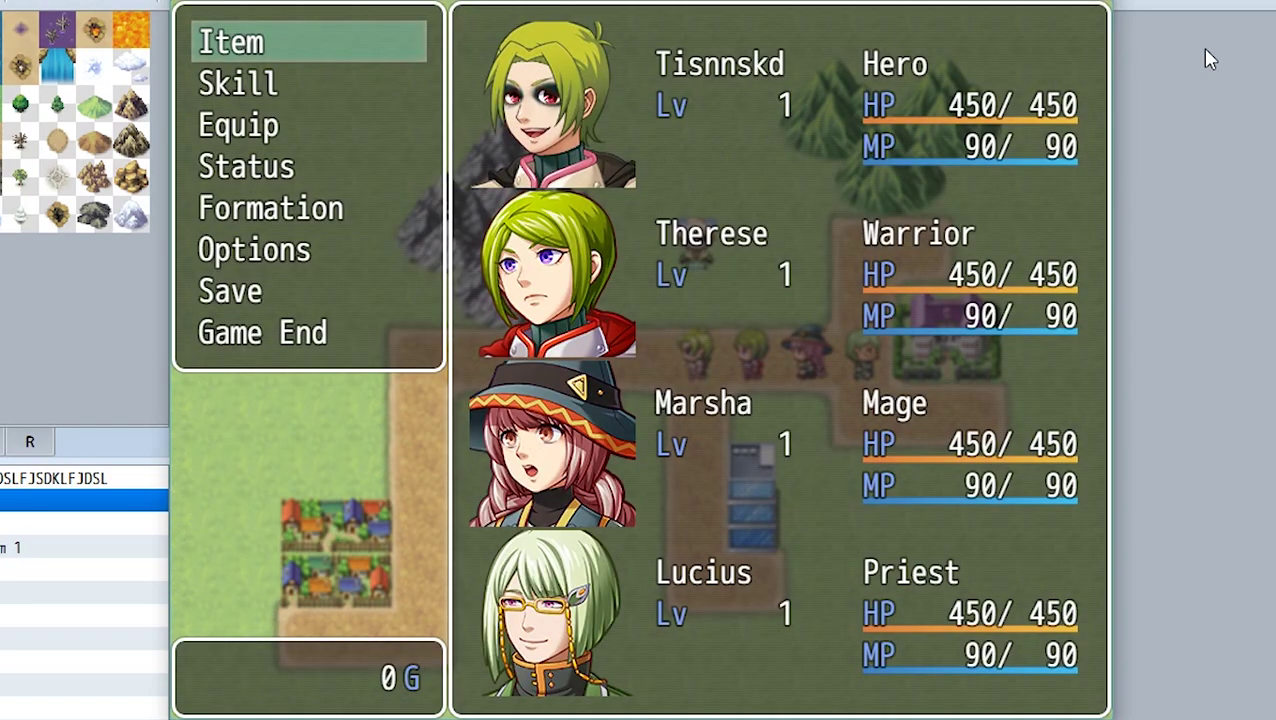
- Leave the party menu and talk to the blond event character, advancing the dialogue to the hotdogs or hamburgers choice
{"action": "key", "text": "Escape"}
{"action": "key", "text": "Up"}
{"action": "key", "text": "Return"}
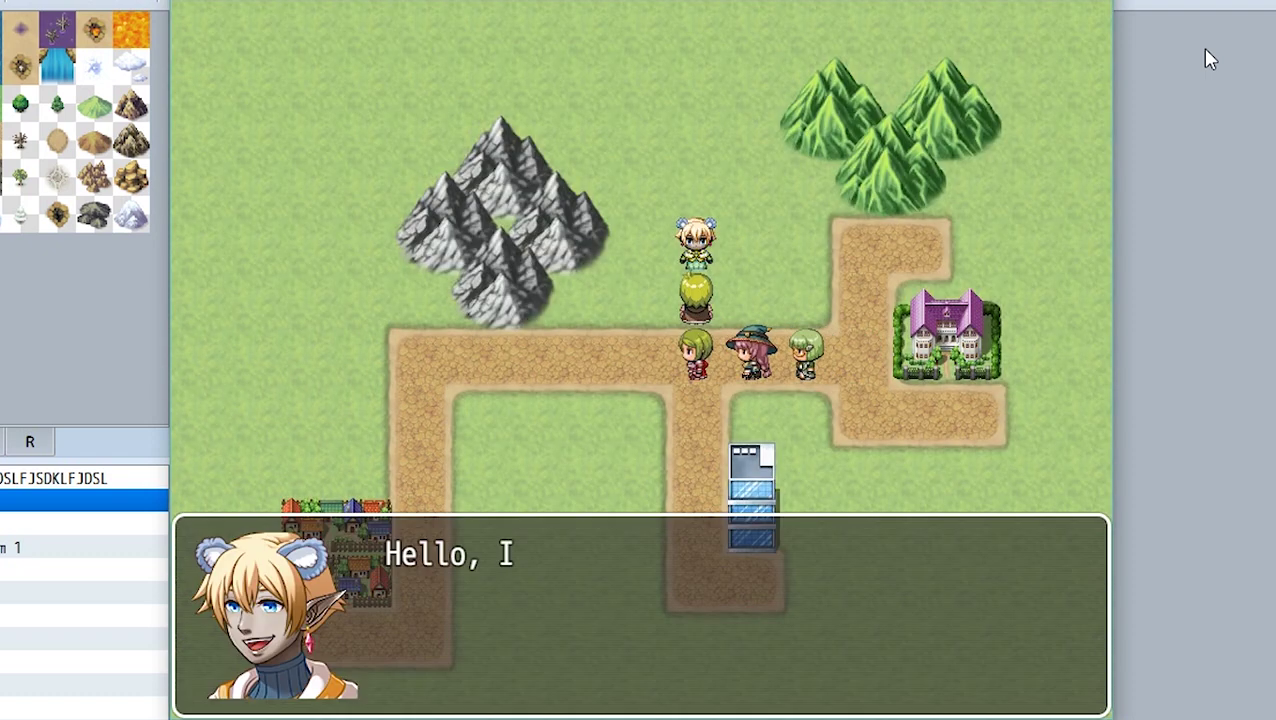
{"action": "key", "text": "Return"}
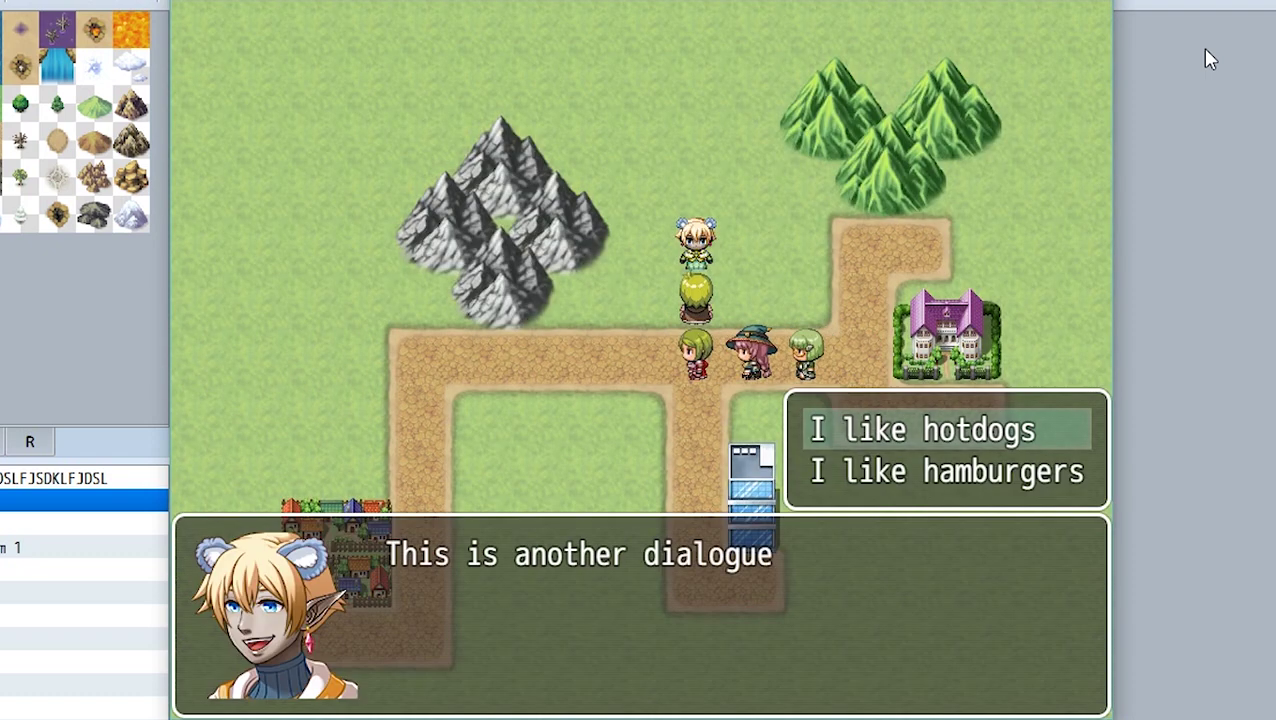